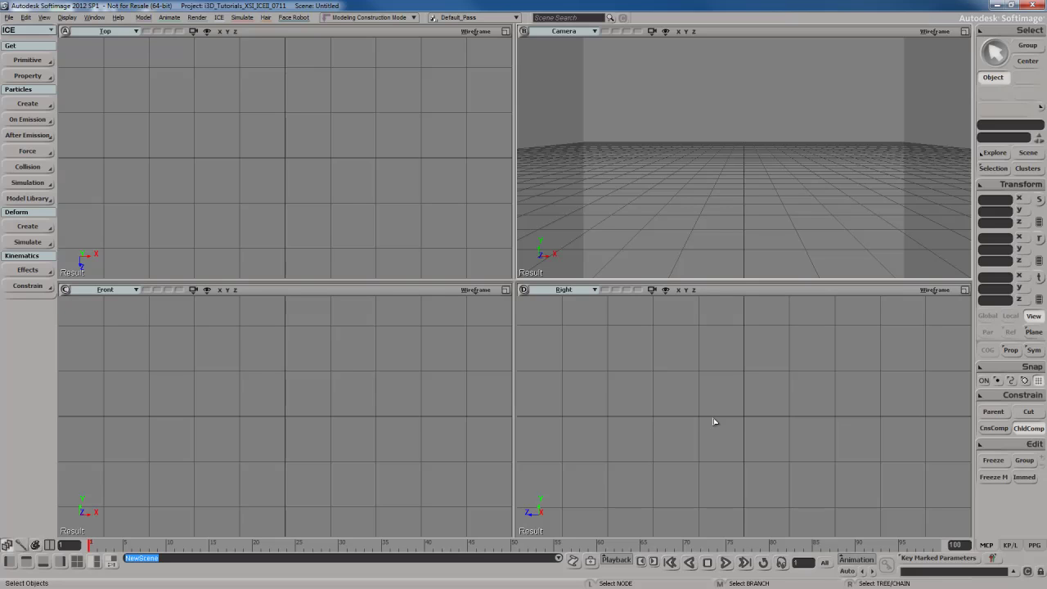
Open the scene Example_05_Multi-Phase_Lagoa_System from the project's Scenes folder
key("ctrl+o")
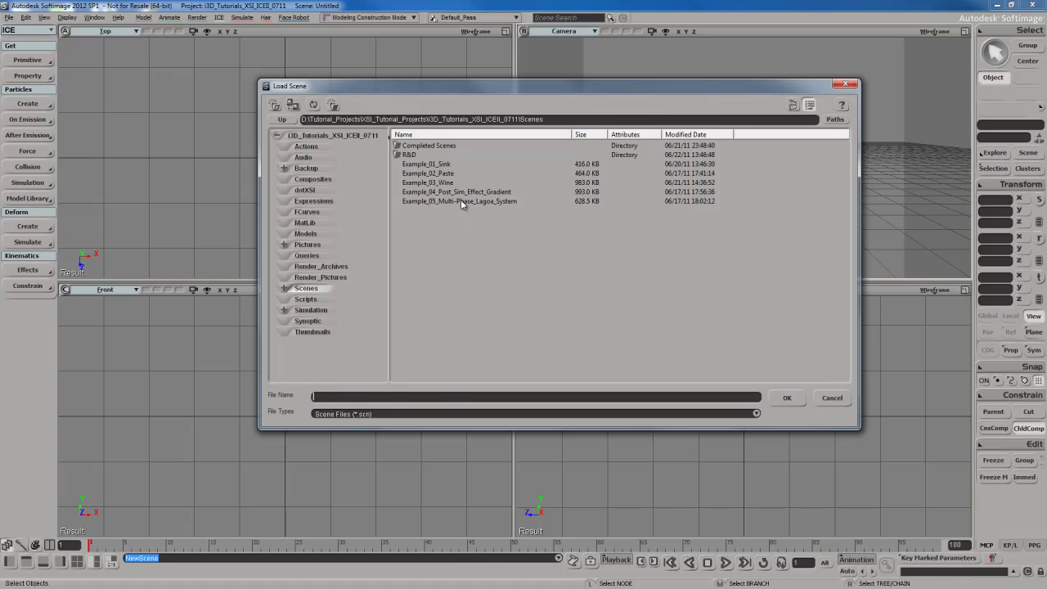
left_click(461, 201)
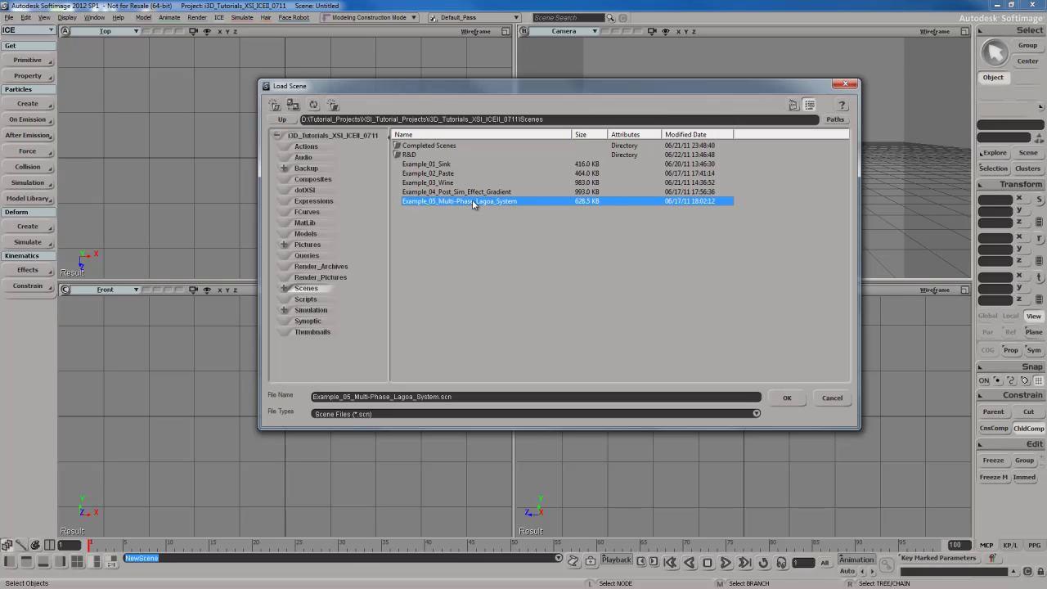
double_click(472, 200)
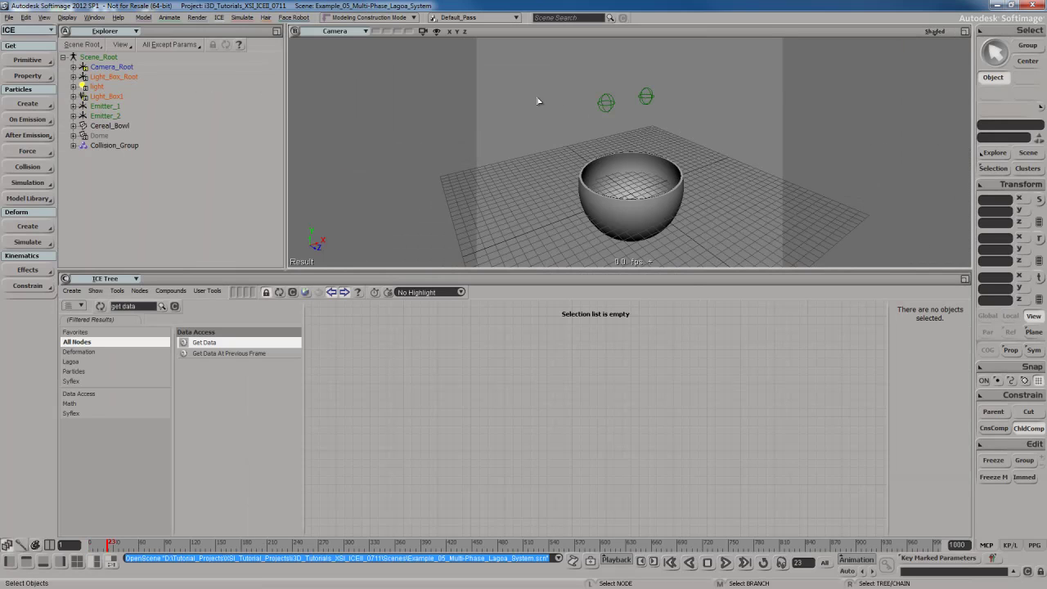
Render a preview of the current frame, close it and clear the object selection
key("shift+r")
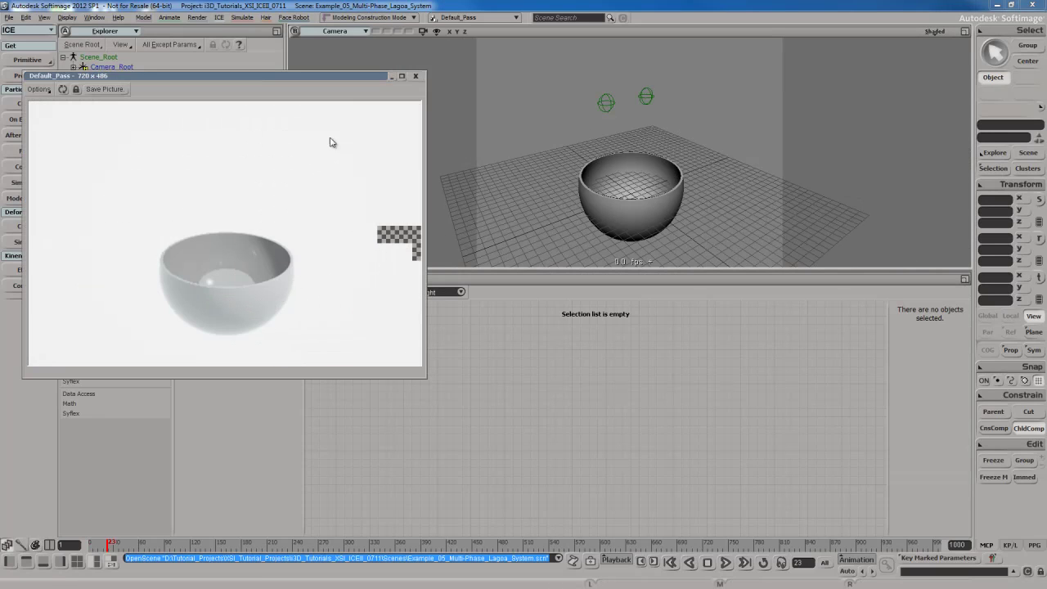
left_click(415, 77)
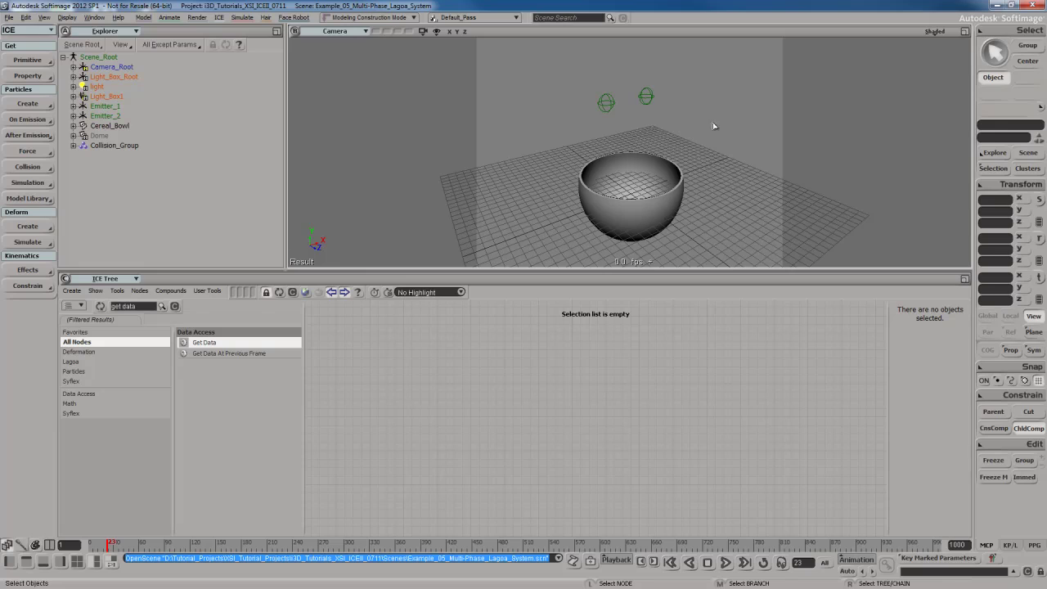
left_click(603, 99)
left_click(588, 80)
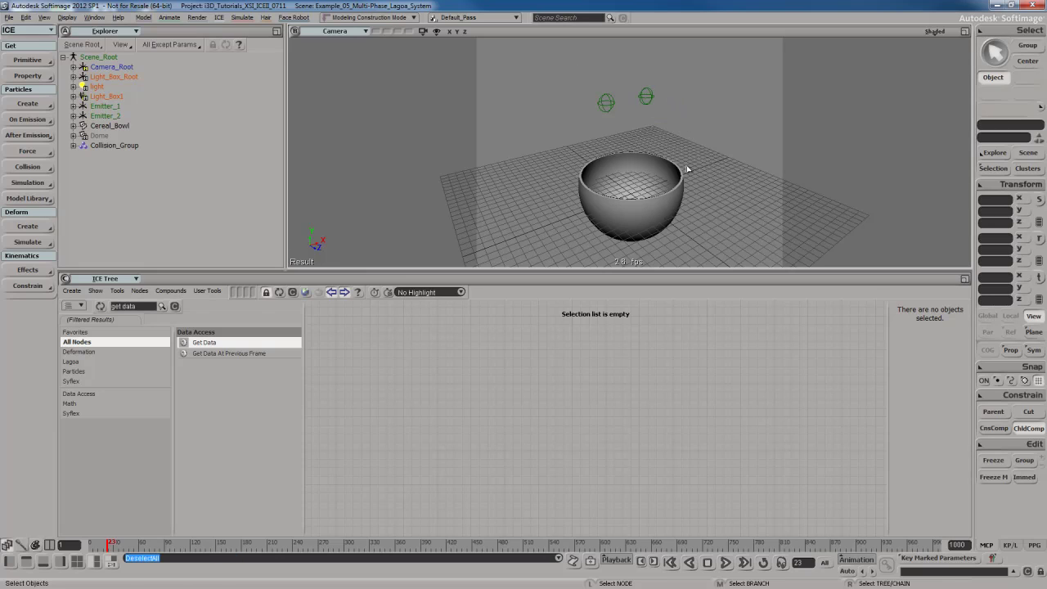
Hide the grid in the camera view and frame the bowl and both emitters from a closer, higher angle
key("g")
key("s")
right_click_drag(679, 181, 688, 175)
key("s")
middle_click_drag(687, 175, 692, 176)
right_click_drag(692, 176, 693, 172)
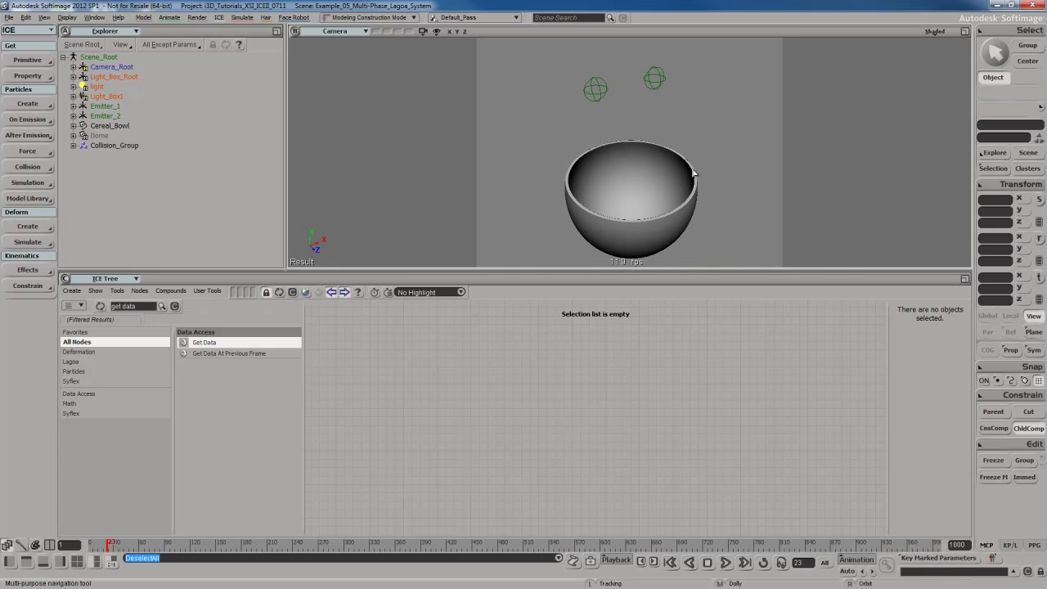
key("space")
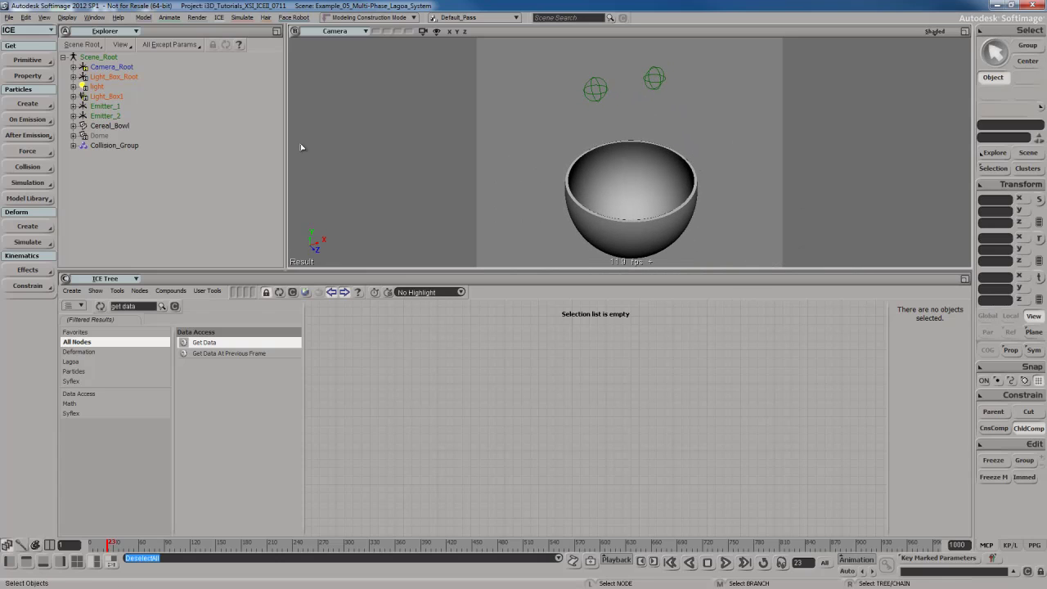
Create a Lagoa Volume Emission from the Emitter_1 null with Cereal_Bowl as the geometry collider
left_click(27, 104)
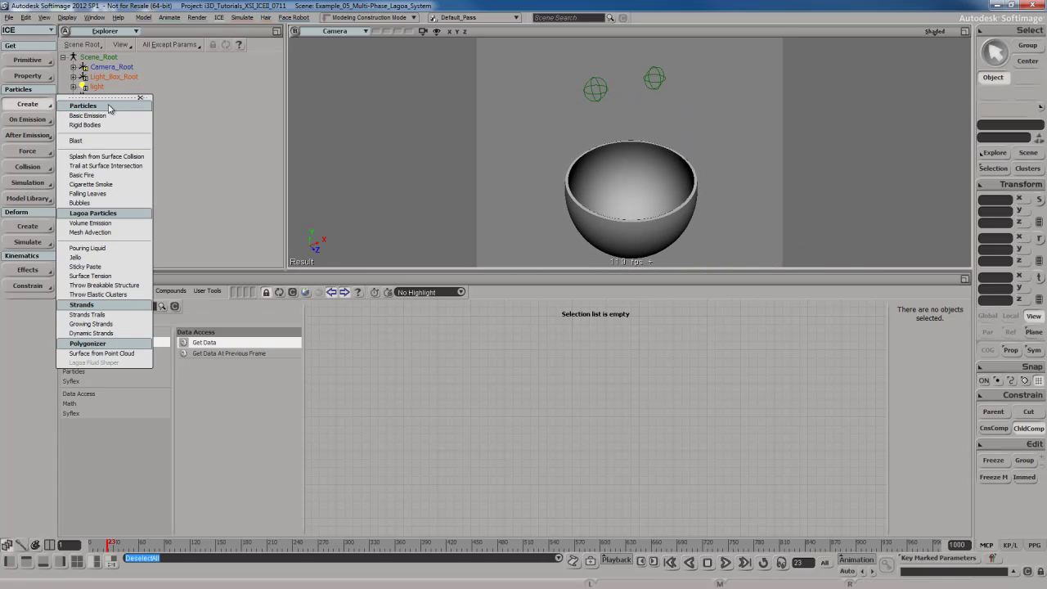
left_click(107, 224)
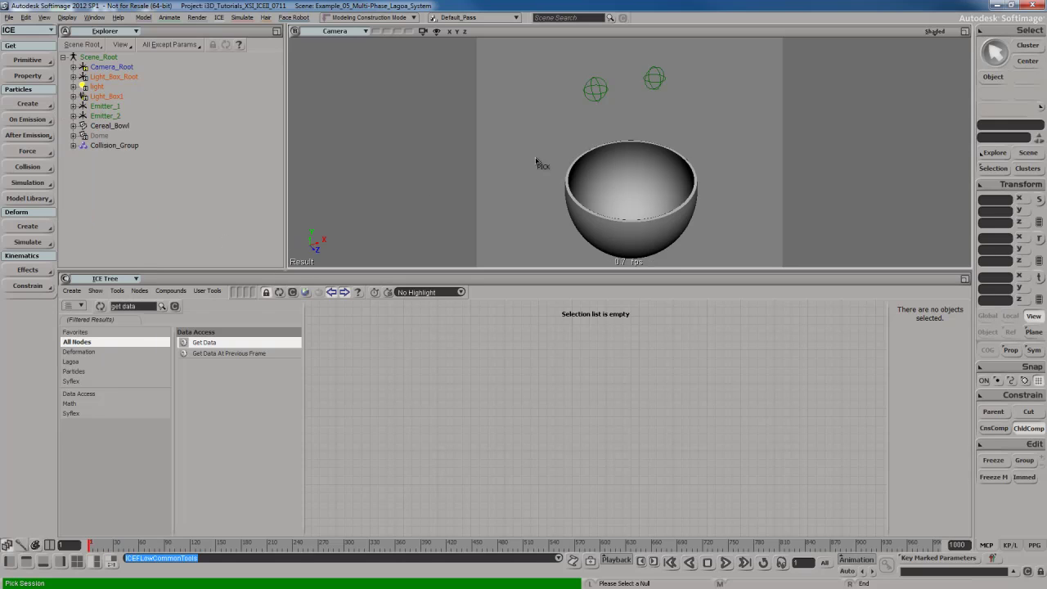
left_click(606, 102)
left_click(647, 196)
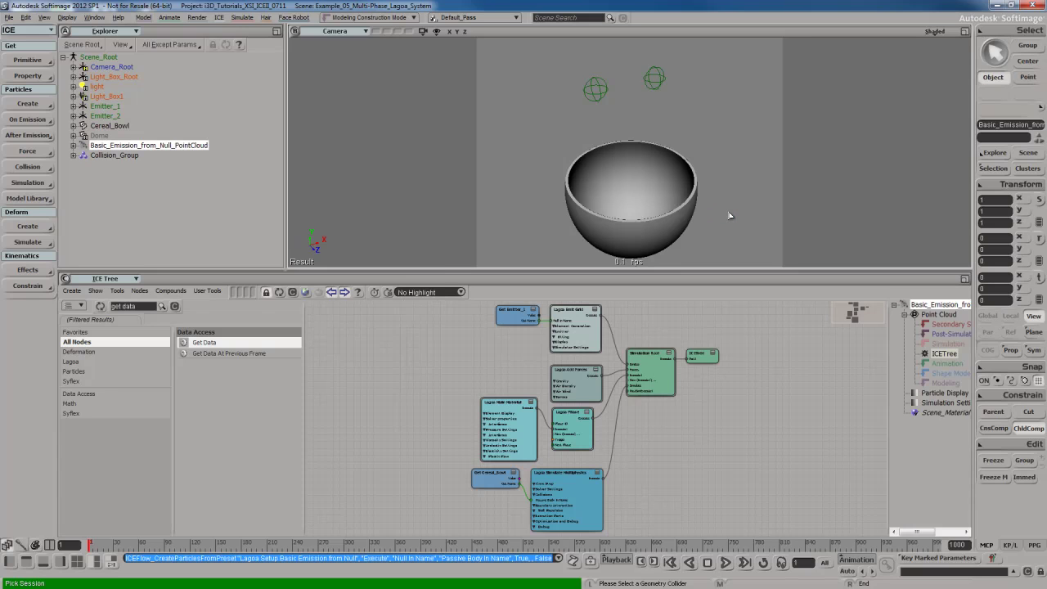
left_click(436, 61)
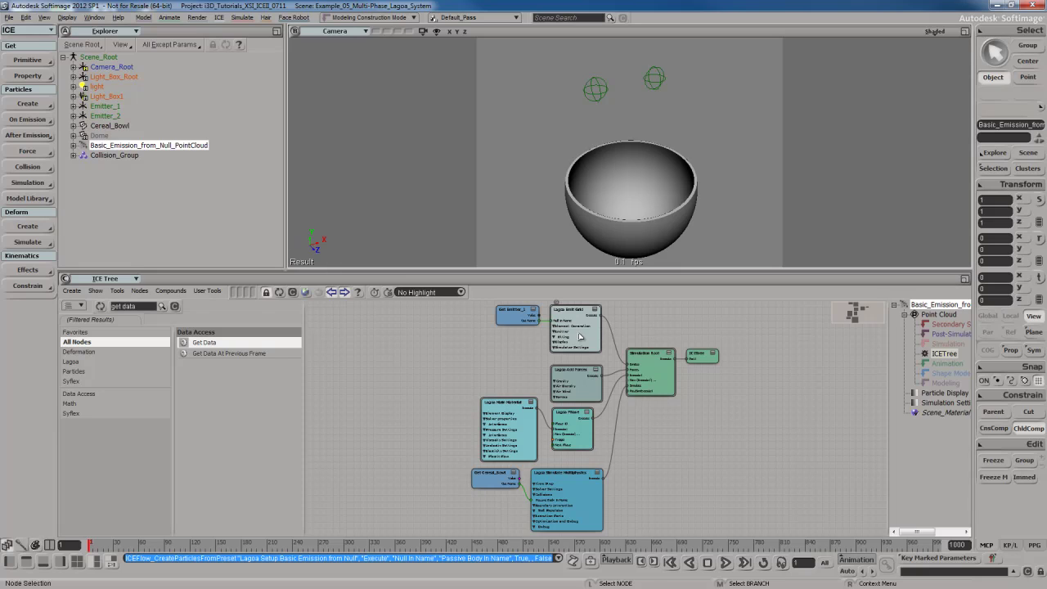
Play the emission simulation while looking down into the bowl and return to the first frame
left_click(579, 336)
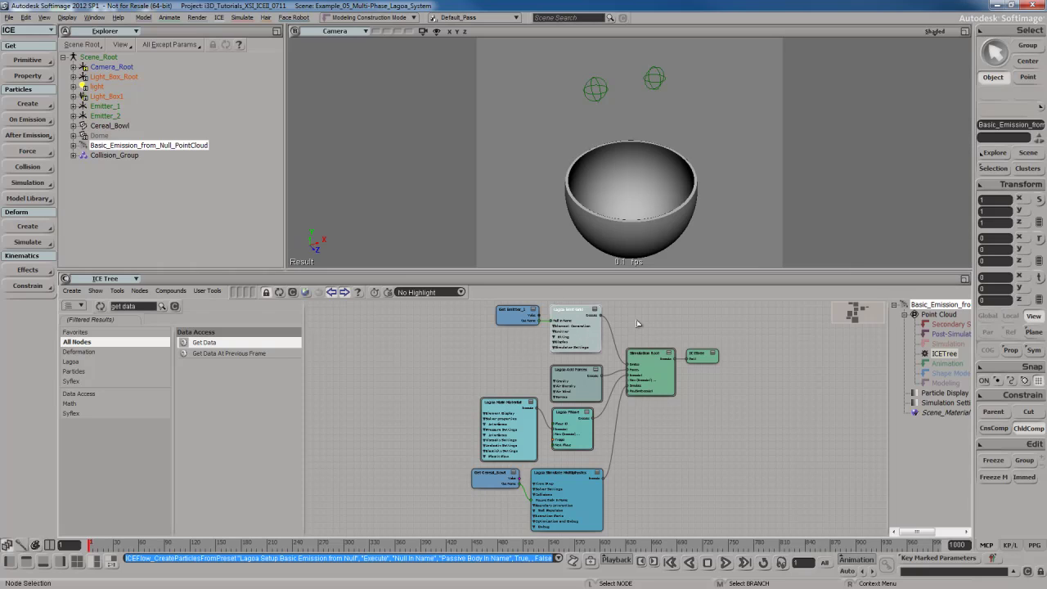
key("F4")
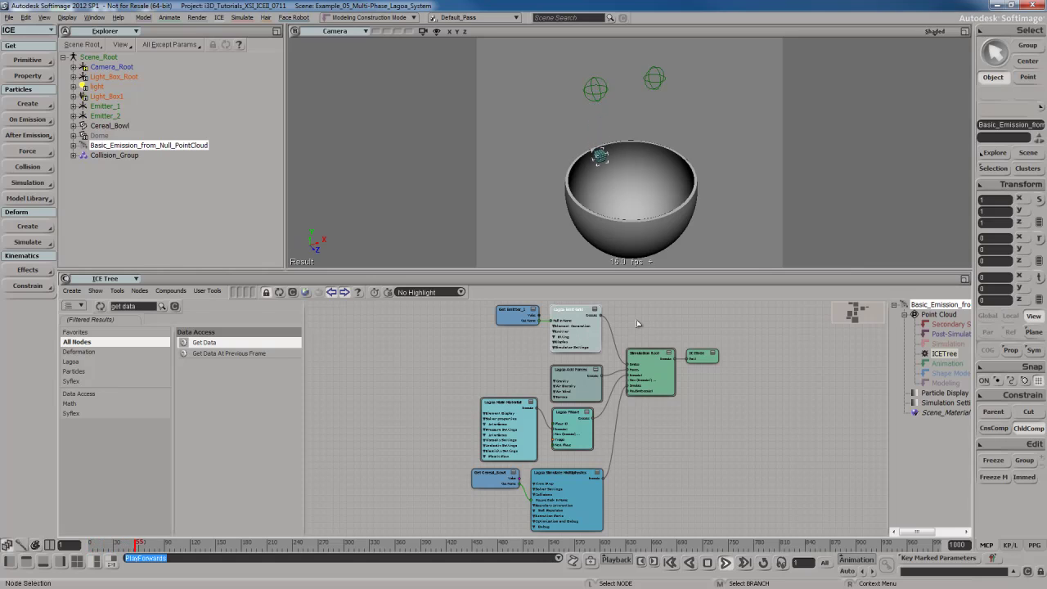
key("s")
right_click_drag(678, 173, 671, 215)
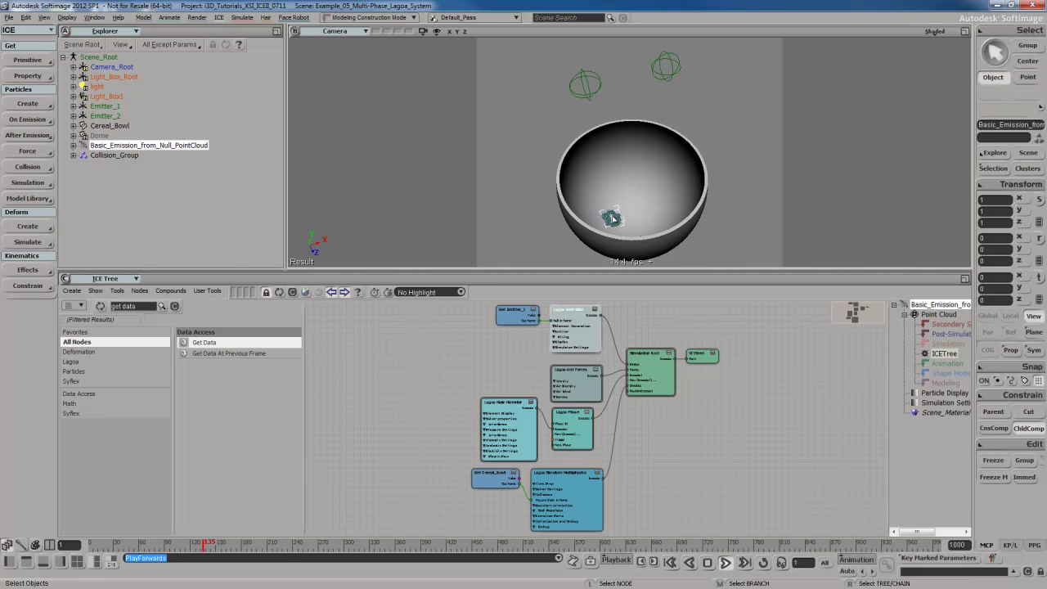
key("Home")
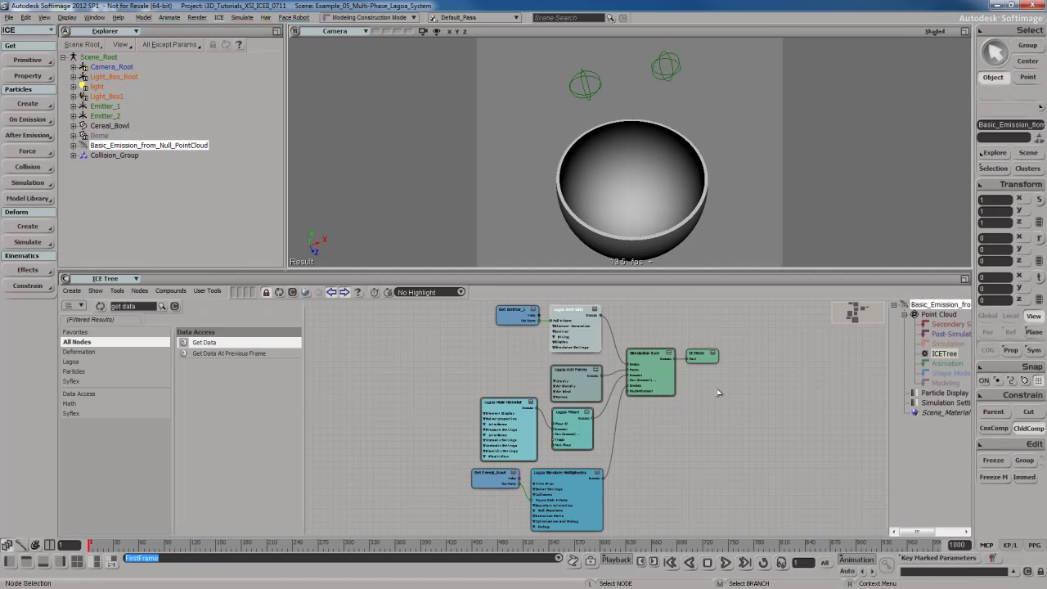
Set the Lagoa Emit Grid node to a resolution per unit of 0.3, Hex generation and an Every Frame emit rate
double_click(587, 342)
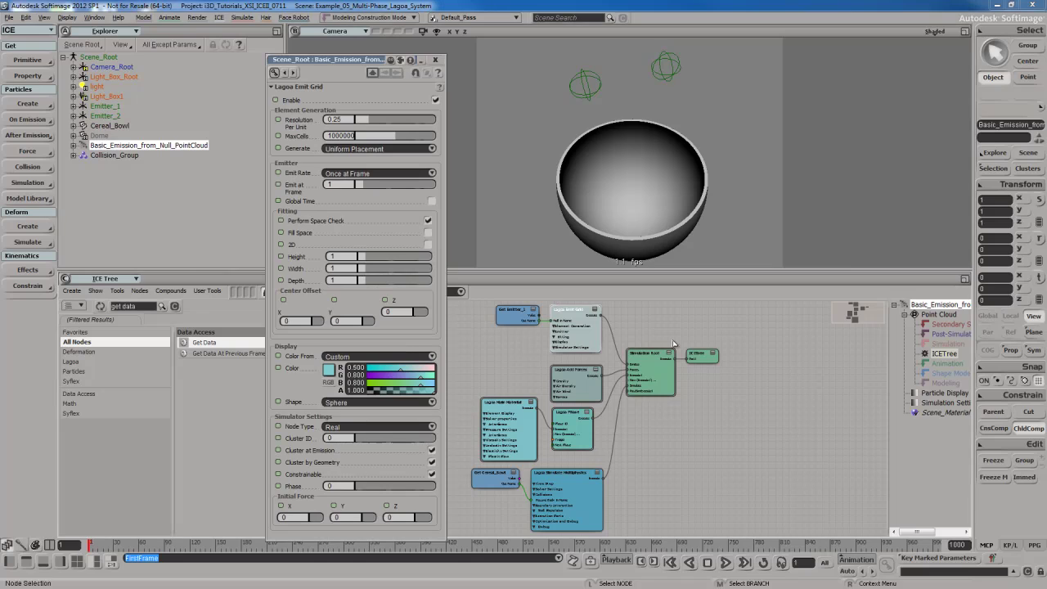
left_click(348, 118)
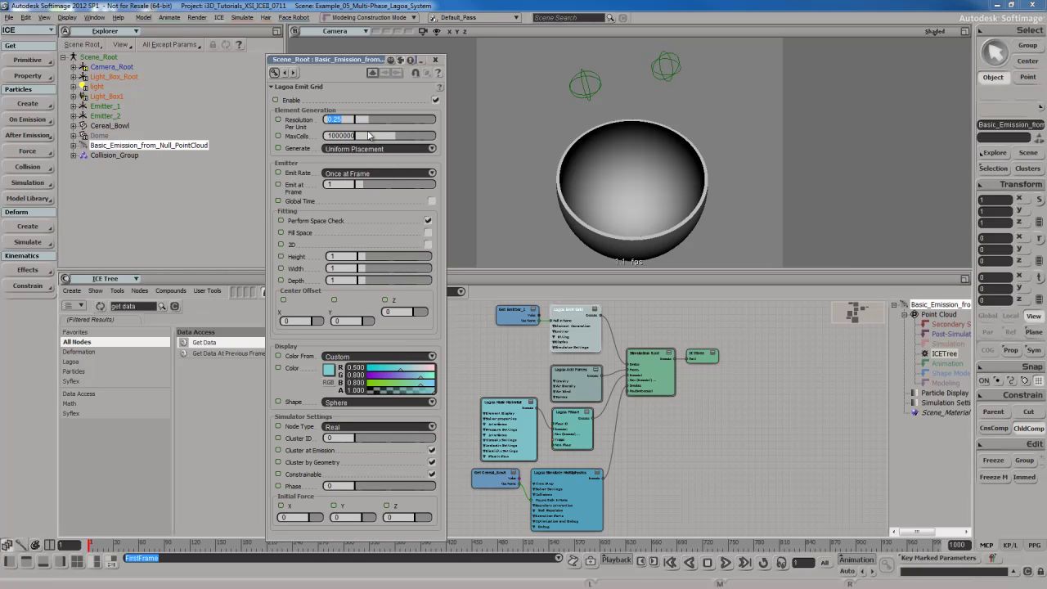
type("0.3")
key("Return")
left_click(378, 149)
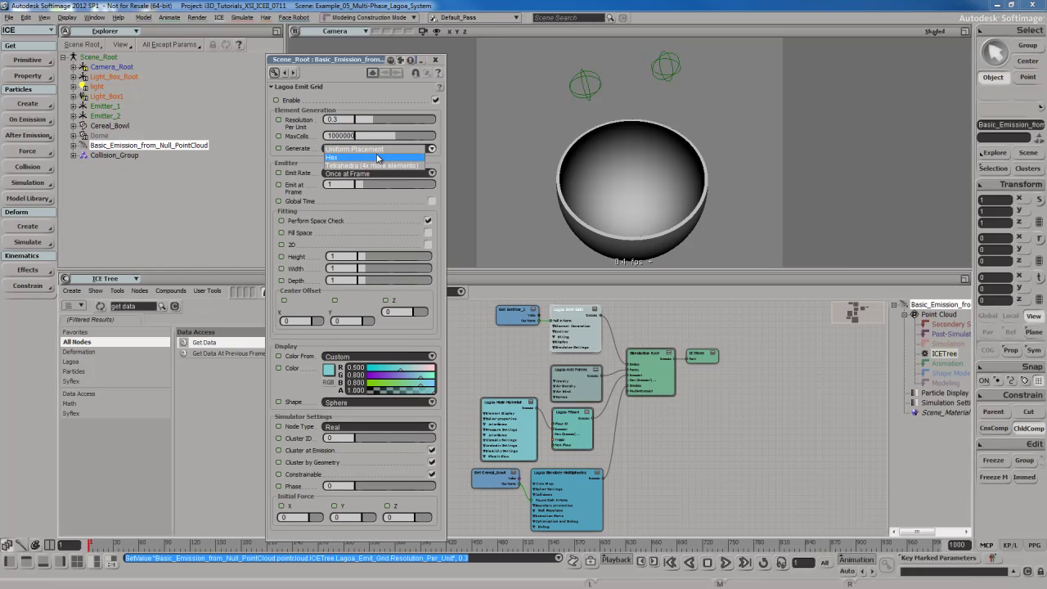
left_click(377, 158)
left_click(365, 171)
left_click(373, 182)
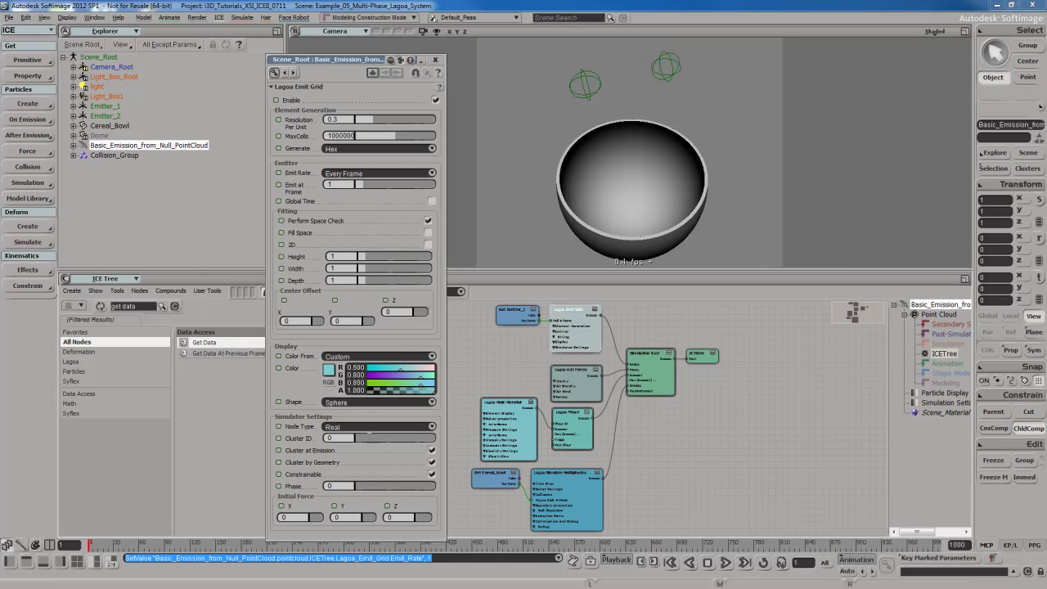
left_click(435, 59)
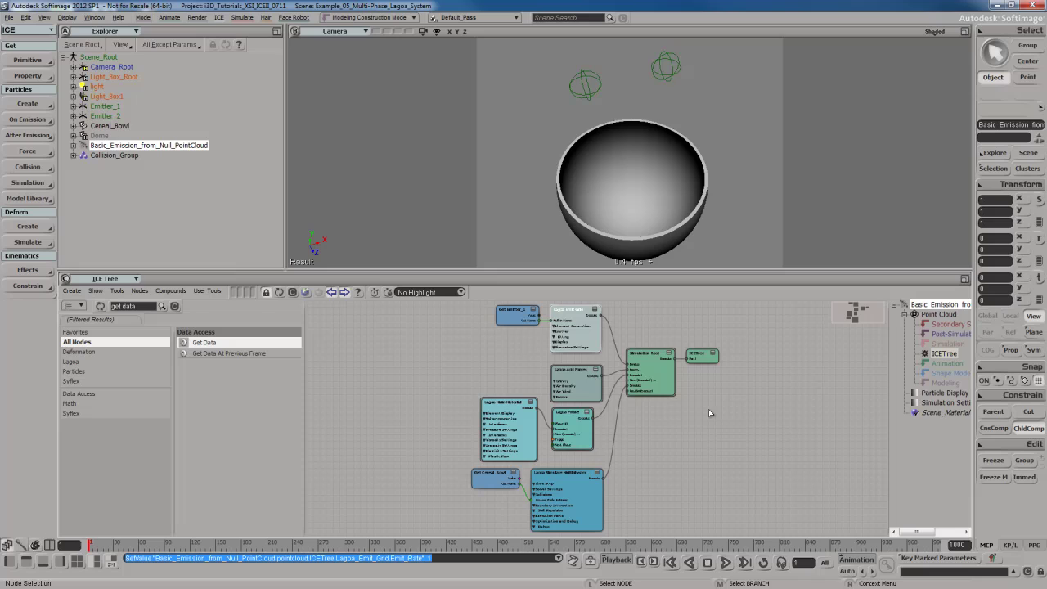
Disable air density in the Lagoa Add Forces node
double_click(571, 384)
left_click(432, 144)
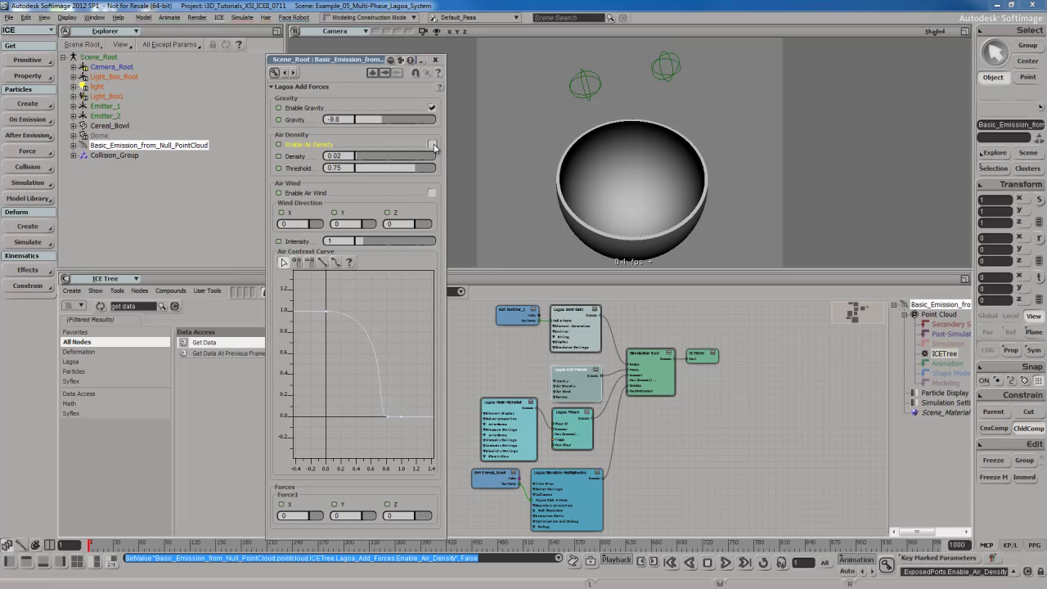
left_click(435, 60)
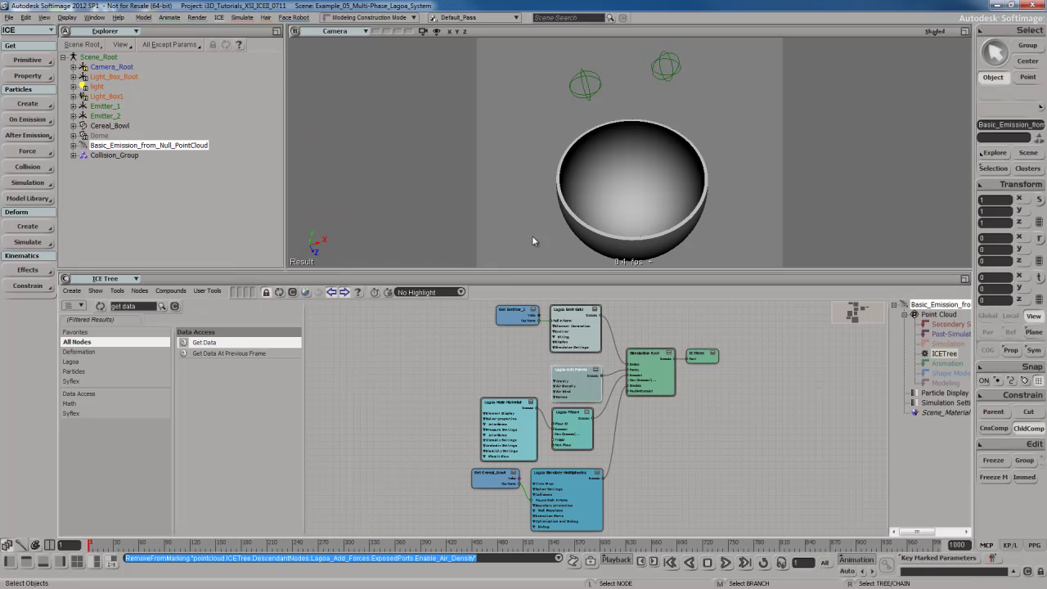
Add a Lagoa Air Density node, connect it to Force1 of Lagoa Add Forces, and collapse the Add Forces node
left_click(76, 361)
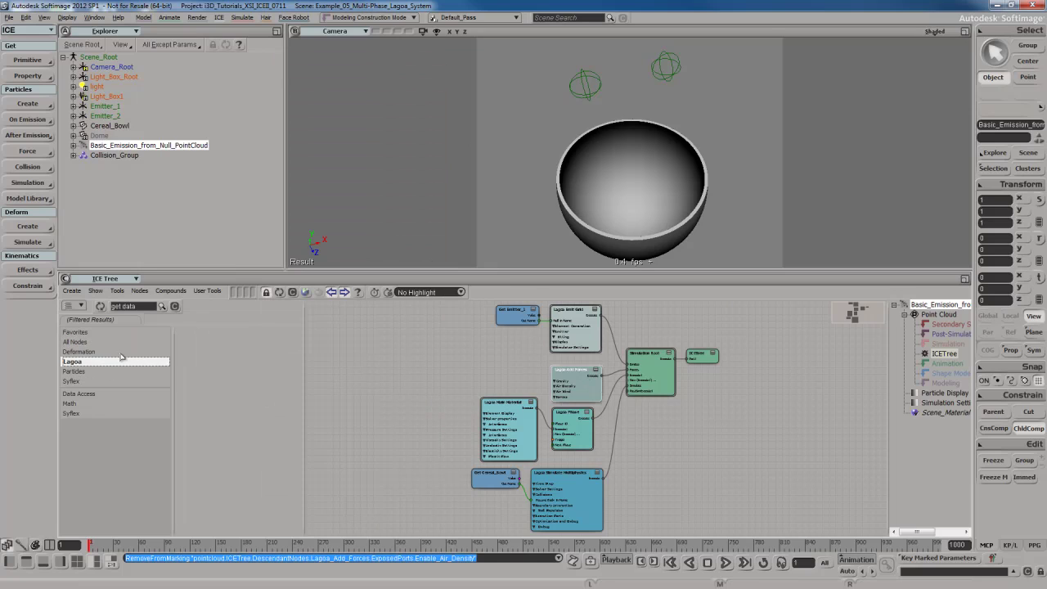
left_click(174, 306)
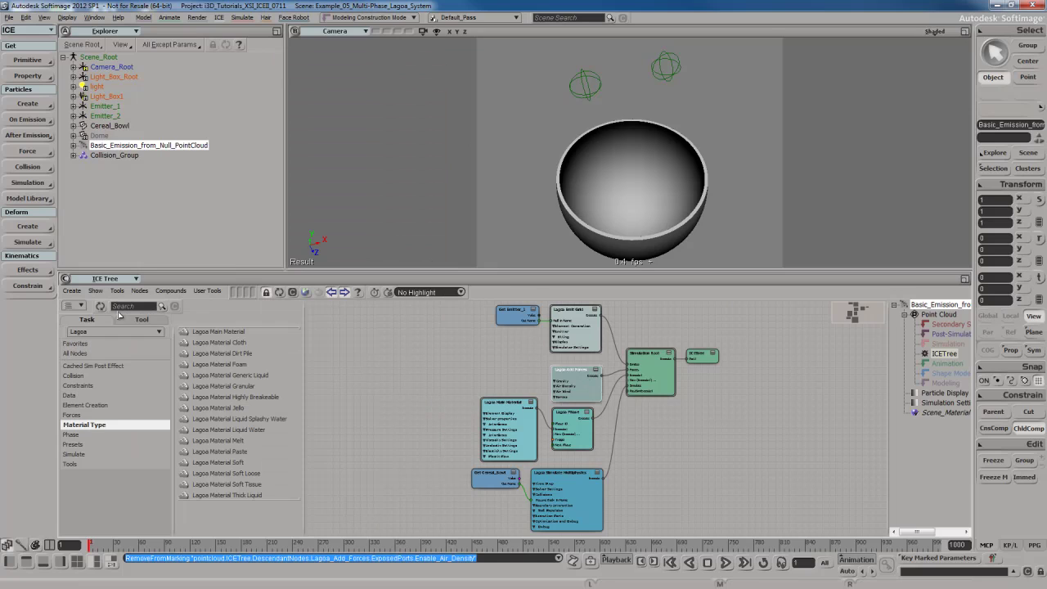
left_click(73, 414)
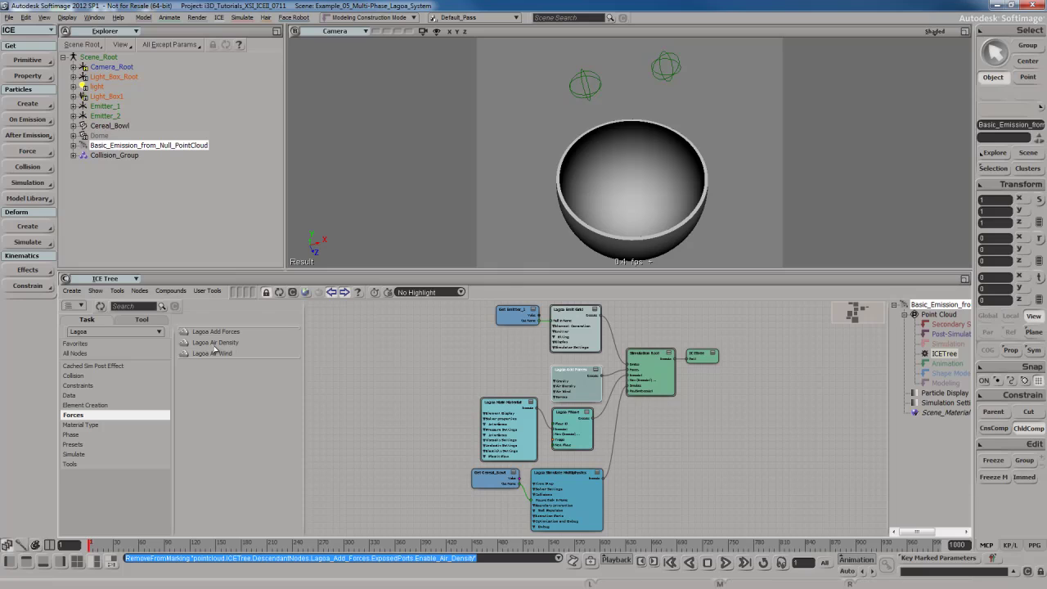
left_click_drag(214, 344, 575, 398)
left_click(654, 419)
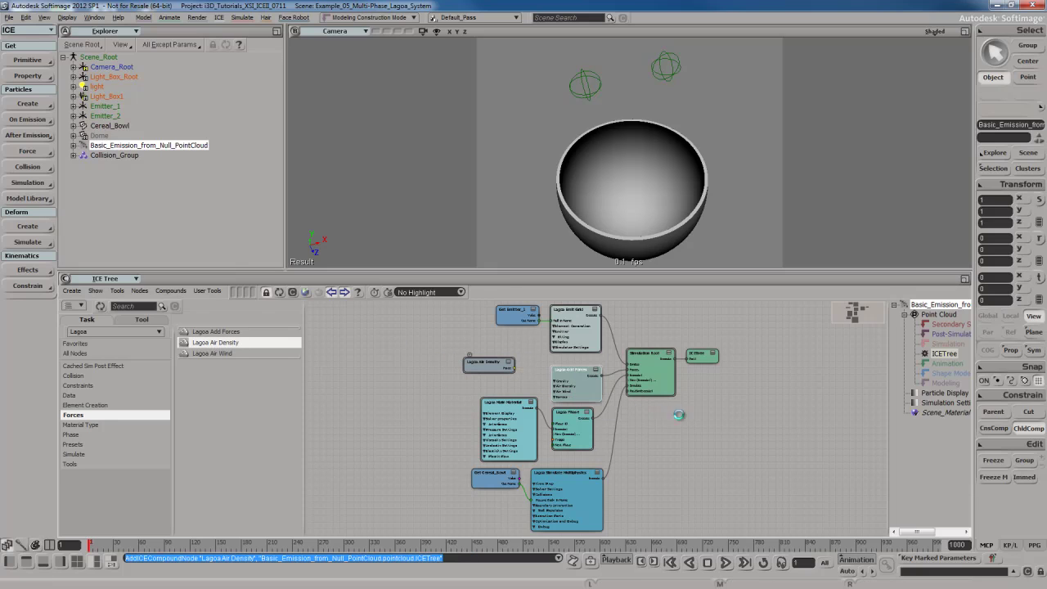
middle_click_drag(576, 373, 577, 373)
Replace the Lagoa Main Material node with Lagoa Material Liquid Water connected to Execute1 of the Lagoa Phase node
left_click(520, 418)
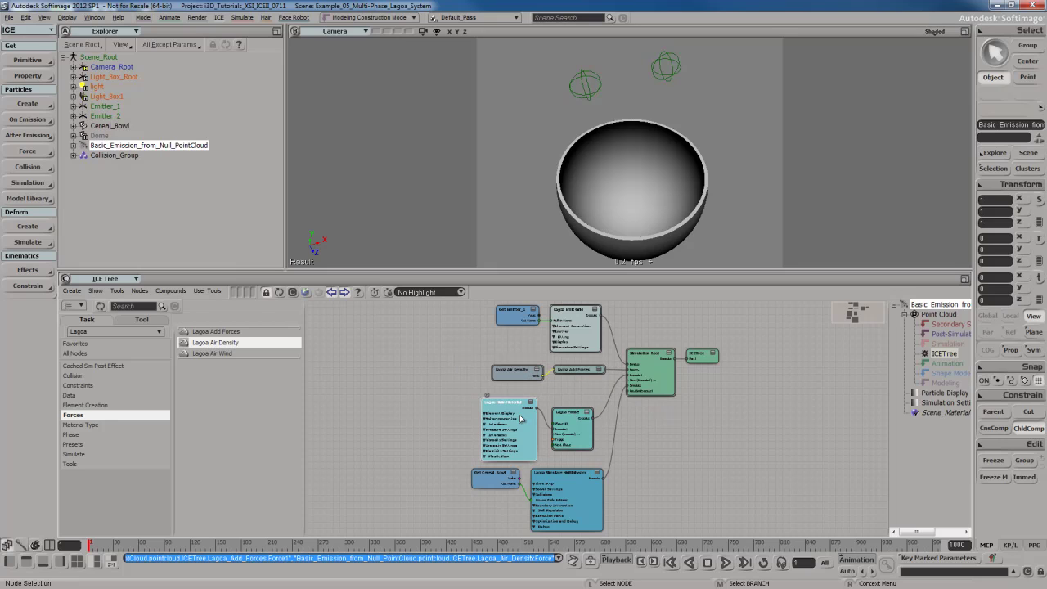
key("Delete")
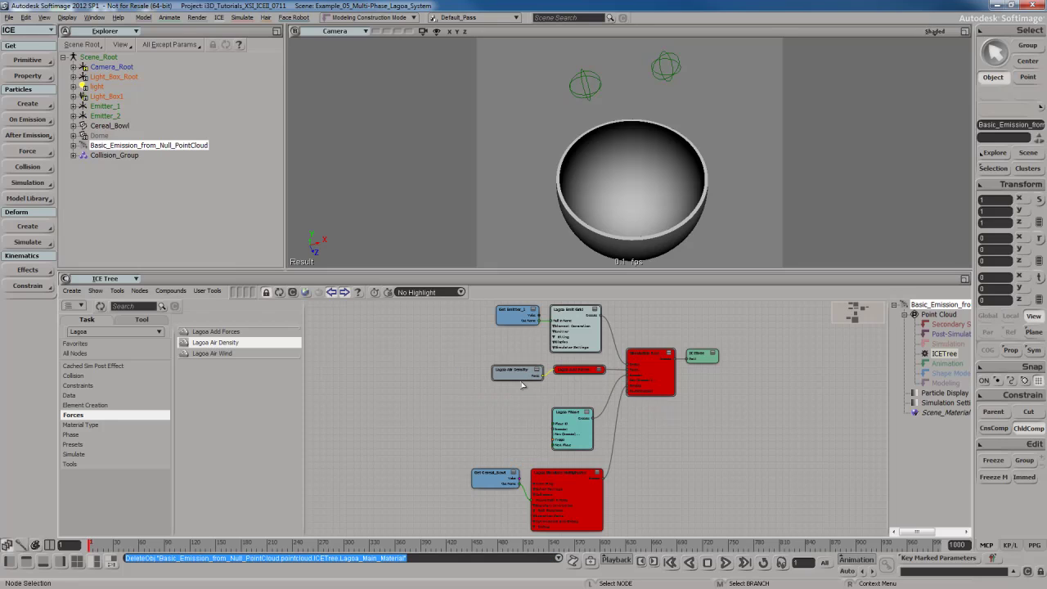
left_click(88, 425)
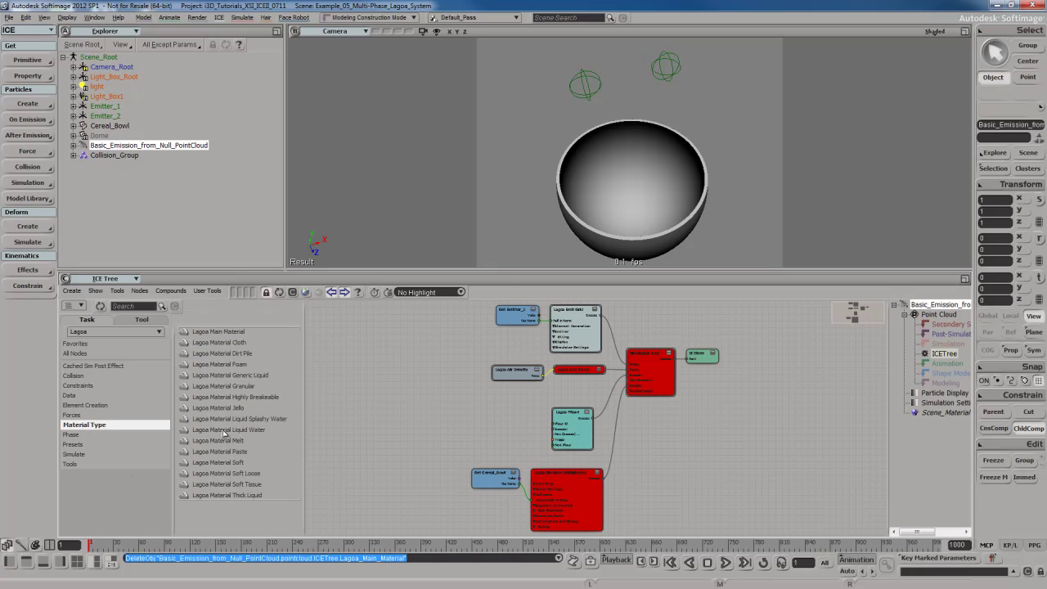
left_click_drag(225, 429, 451, 406)
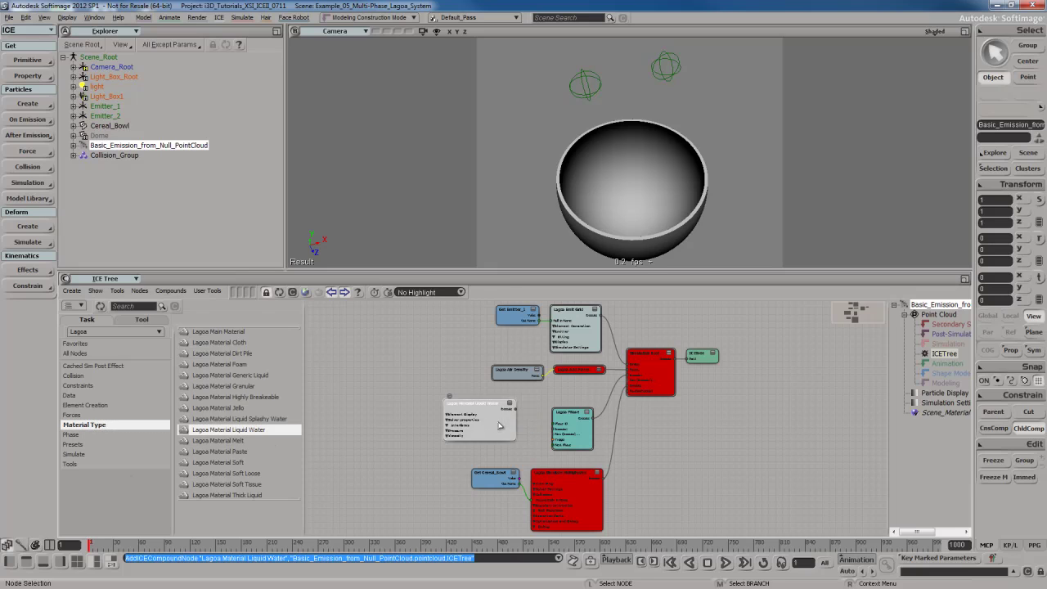
left_click_drag(563, 436, 559, 434)
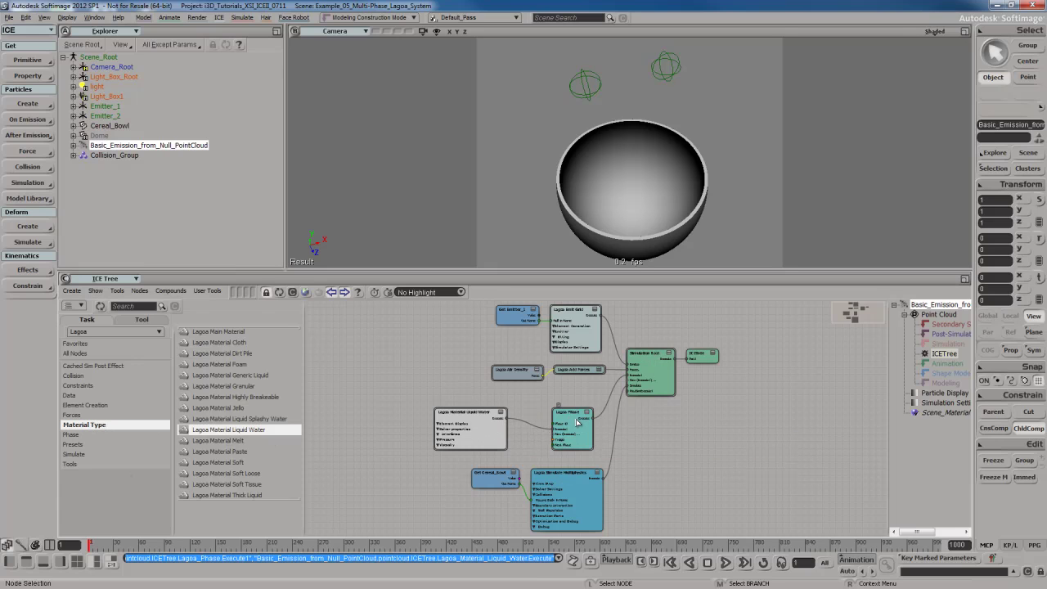
Inspect the color, pressure and viscosity properties of the Lagoa Material Liquid Water node
scroll(582, 422, "up", 3)
left_click_drag(529, 419, 542, 433)
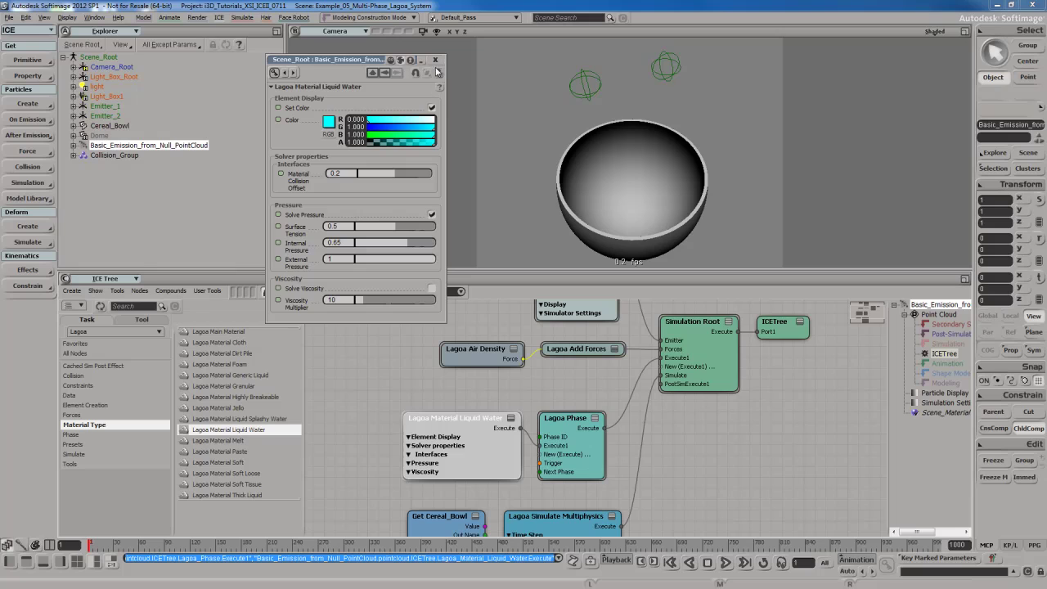
left_click(435, 60)
In Lagoa Simulate Multiphysics, disable Custom Elastic Range, Plastic Flow, Viscosity, Inelastics and Elastics
scroll(679, 466, "down", 3)
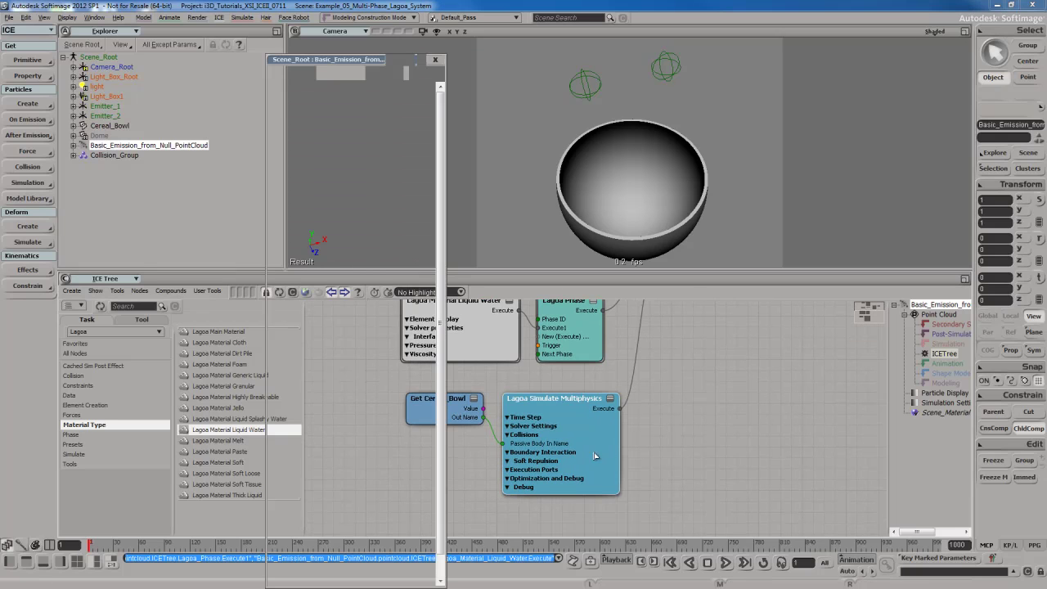
scroll(419, 460, "down", 1)
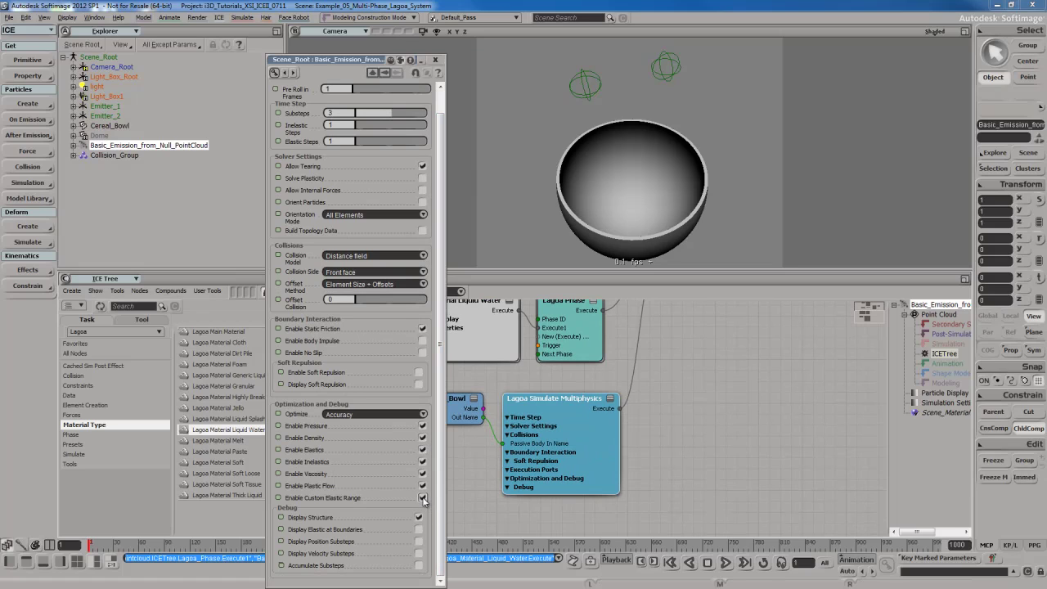
left_click(422, 498)
left_click(422, 486)
left_click(422, 473)
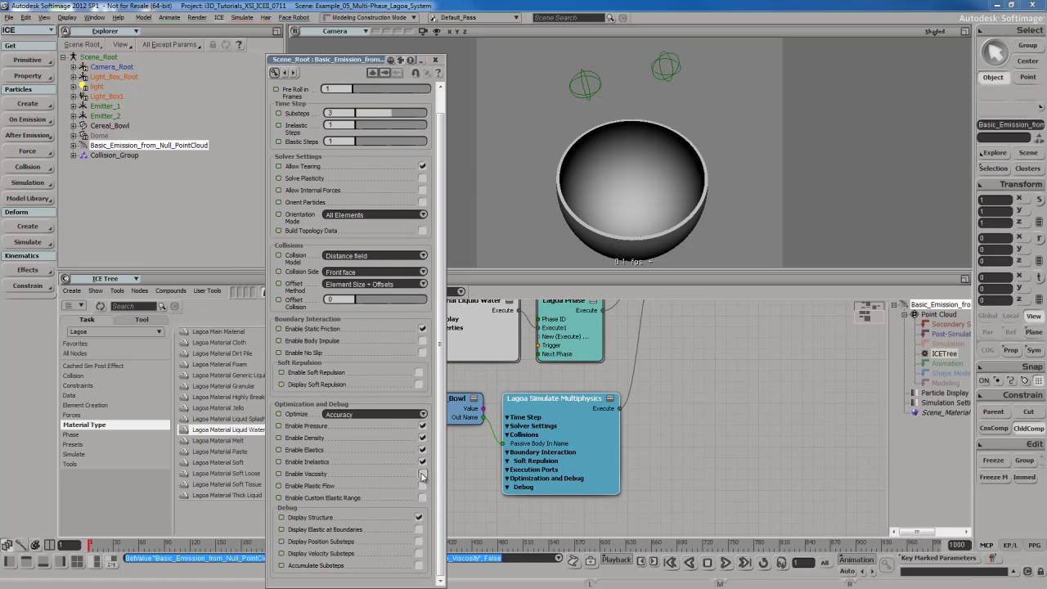
left_click(422, 461)
left_click(422, 450)
left_click(435, 60)
Play the simulation to check the water emission into the bowl, and return to the first frame
left_click_drag(693, 341, 669, 451)
middle_click_drag(669, 450, 660, 397)
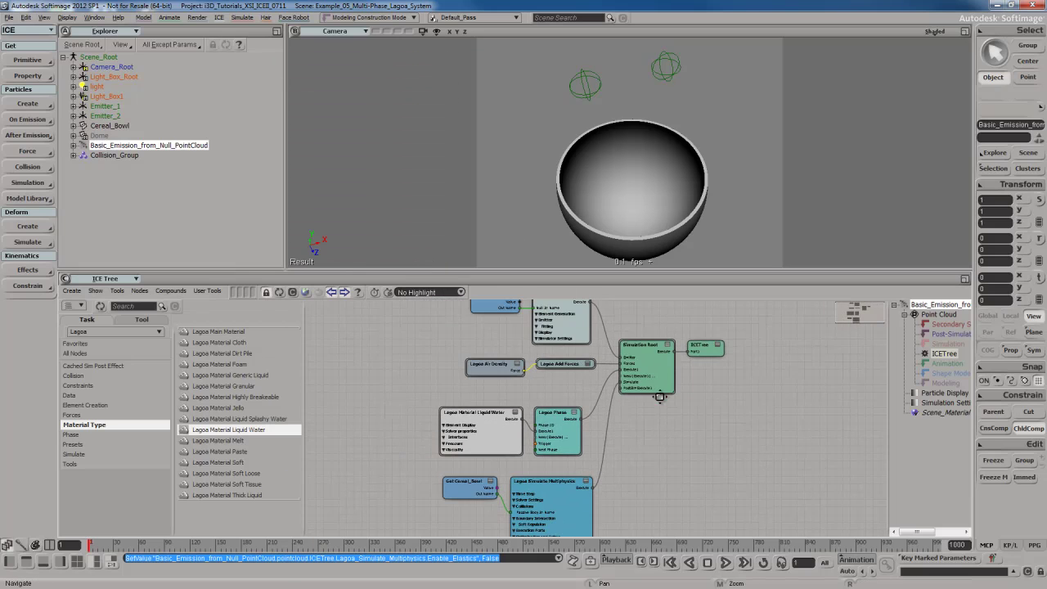
left_click_drag(659, 397, 645, 445)
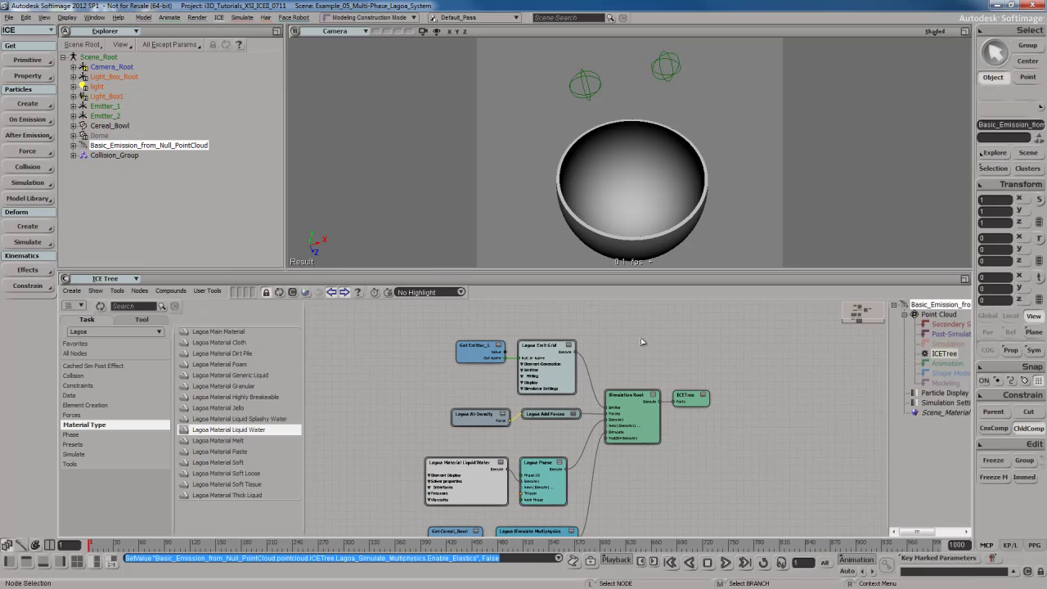
key("alt+period")
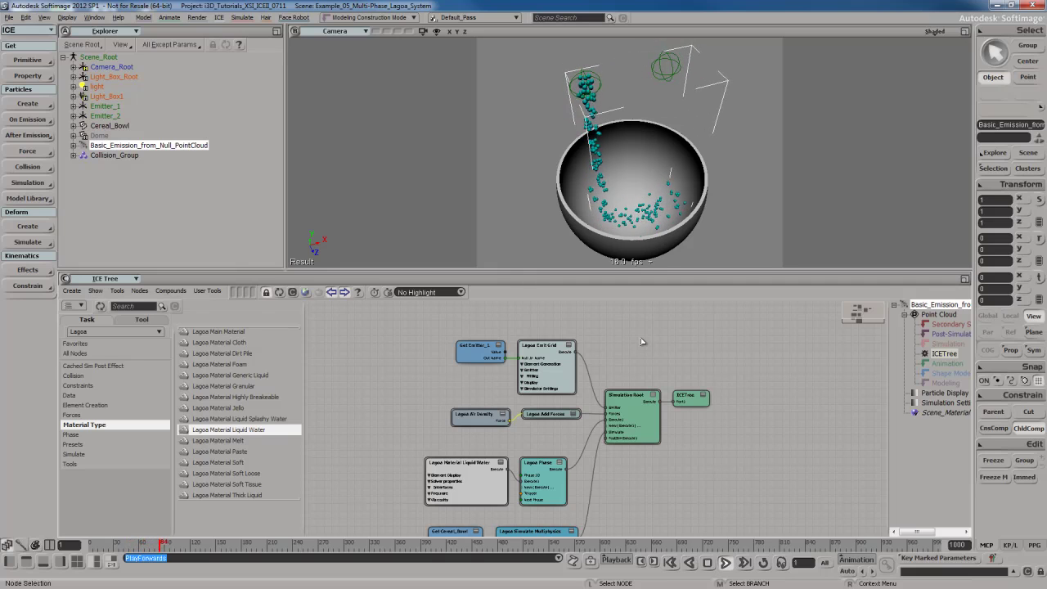
key("shift+comma")
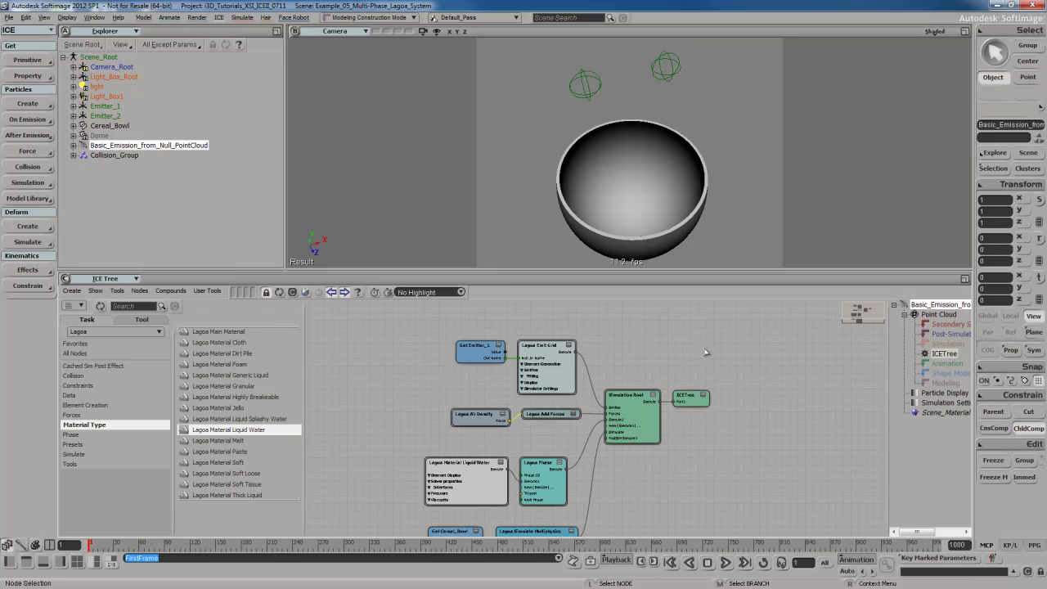
Review the Emitter_1 and Emitter_2 nulls and the Lagoa Emit Grid, Lagoa Phase and Lagoa Material Liquid Water nodes
left_click(685, 67)
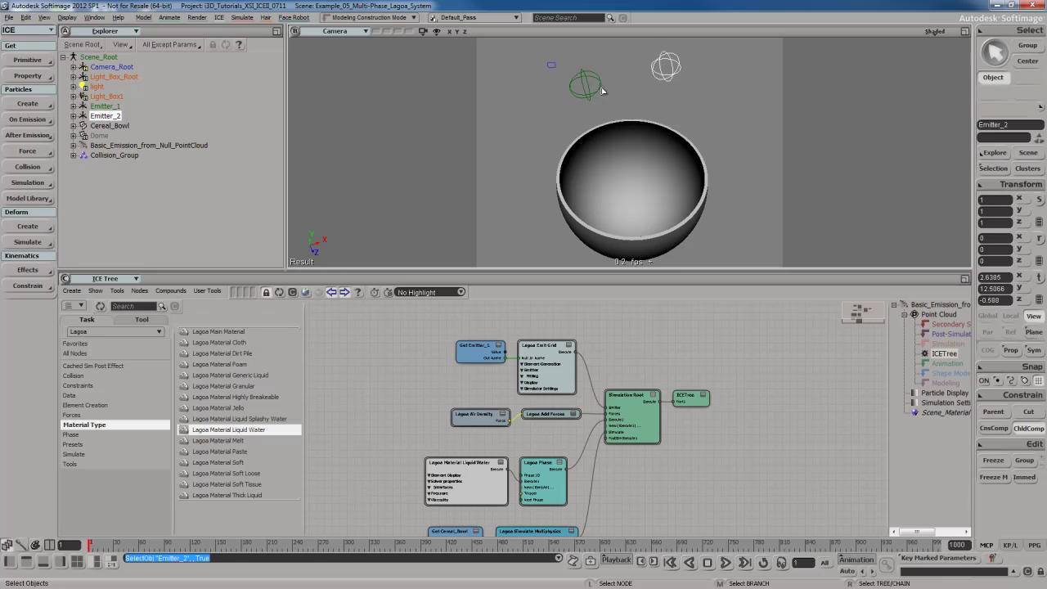
left_click_drag(548, 64, 614, 95)
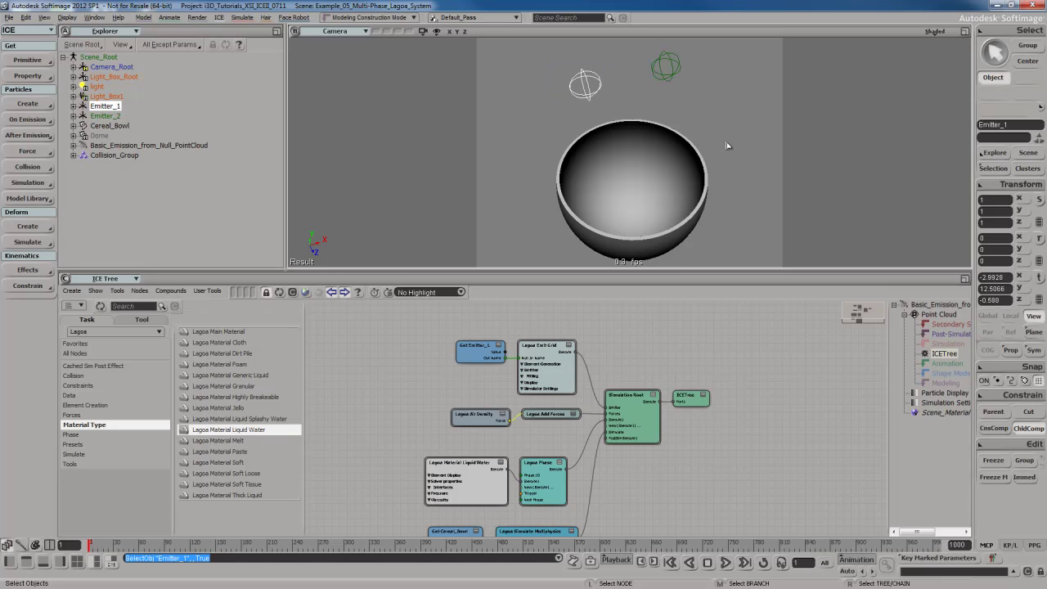
left_click(659, 59)
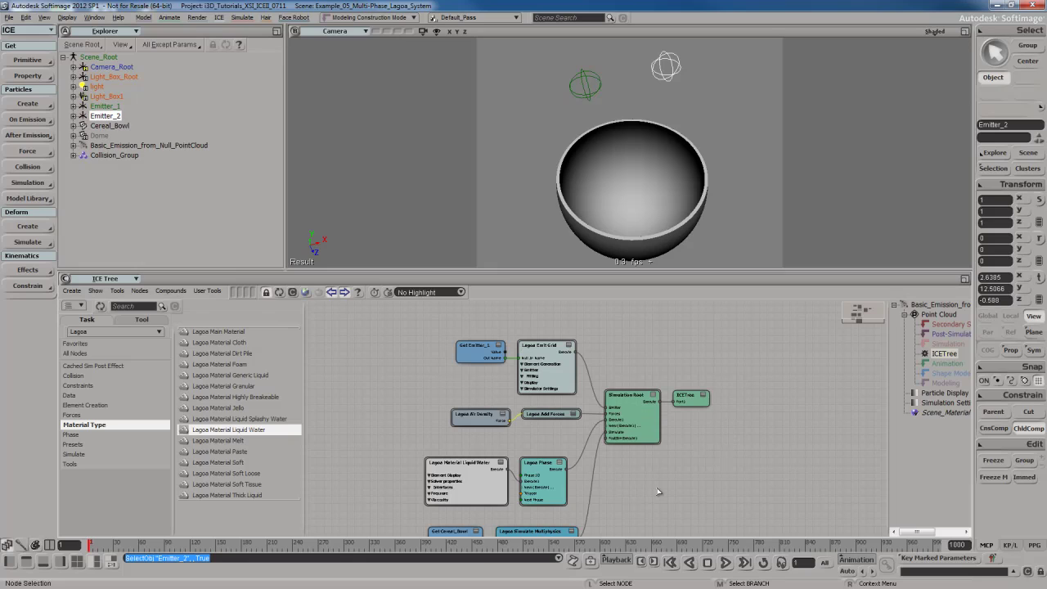
left_click(558, 372)
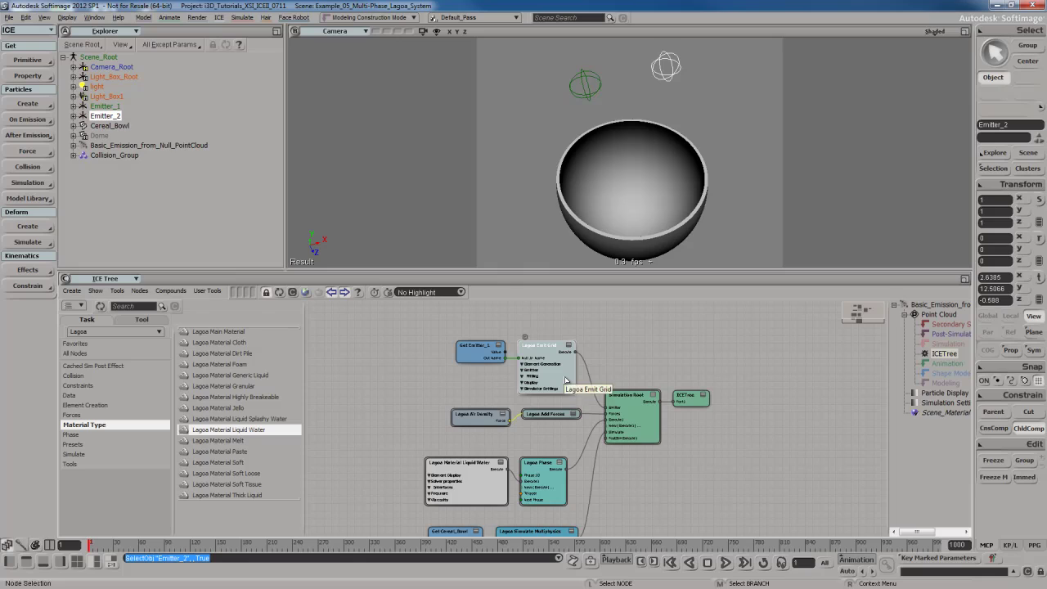
left_click(543, 485)
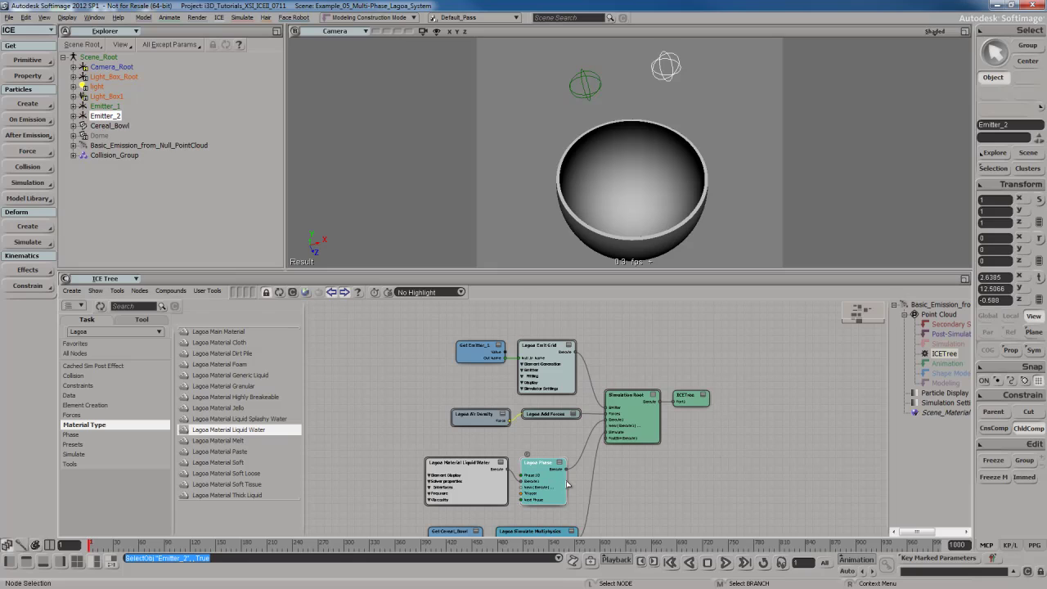
left_click(465, 485)
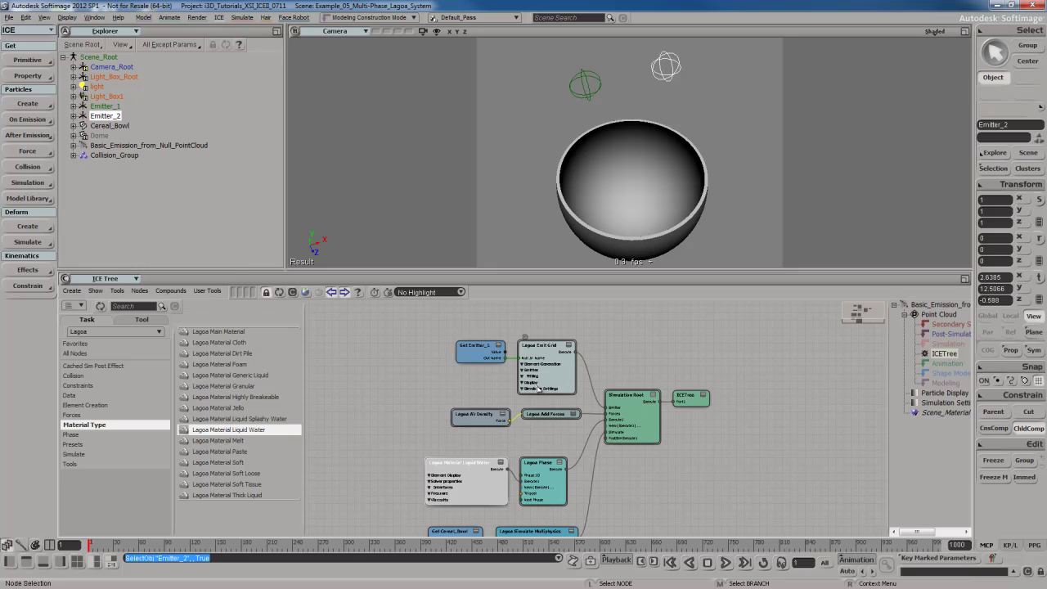
Move the Lagoa Emit Grid branch upward in the ICE tree and place a duplicate of the Emit Grid node directly beneath it
left_click(571, 372)
middle_click_drag(566, 384, 566, 334)
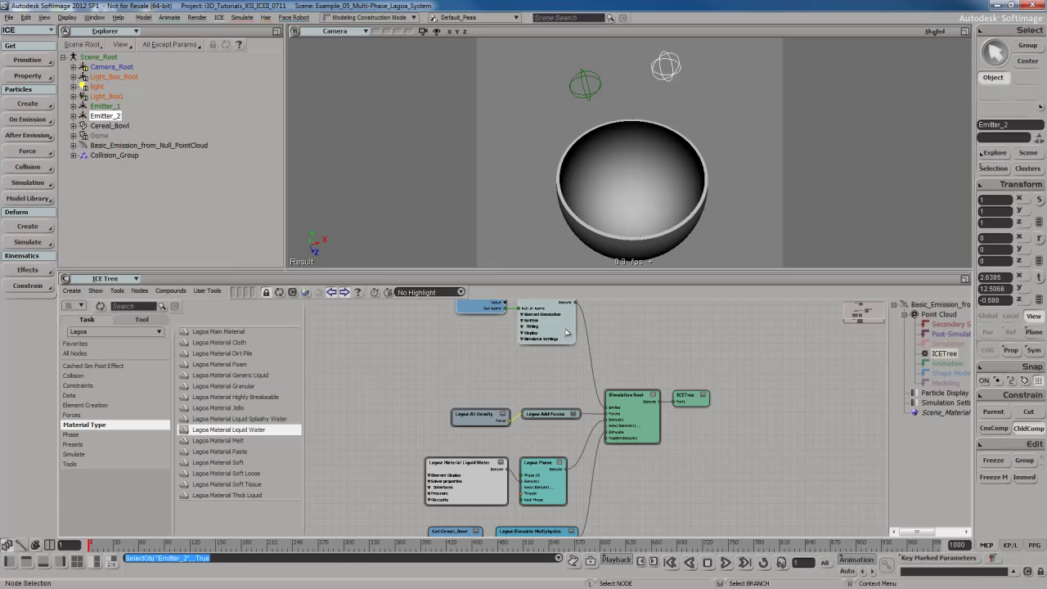
key("s")
left_click_drag(612, 324, 617, 373)
middle_click_drag(618, 374, 626, 356)
left_click_drag(626, 356, 653, 367)
key("s")
left_click(685, 378)
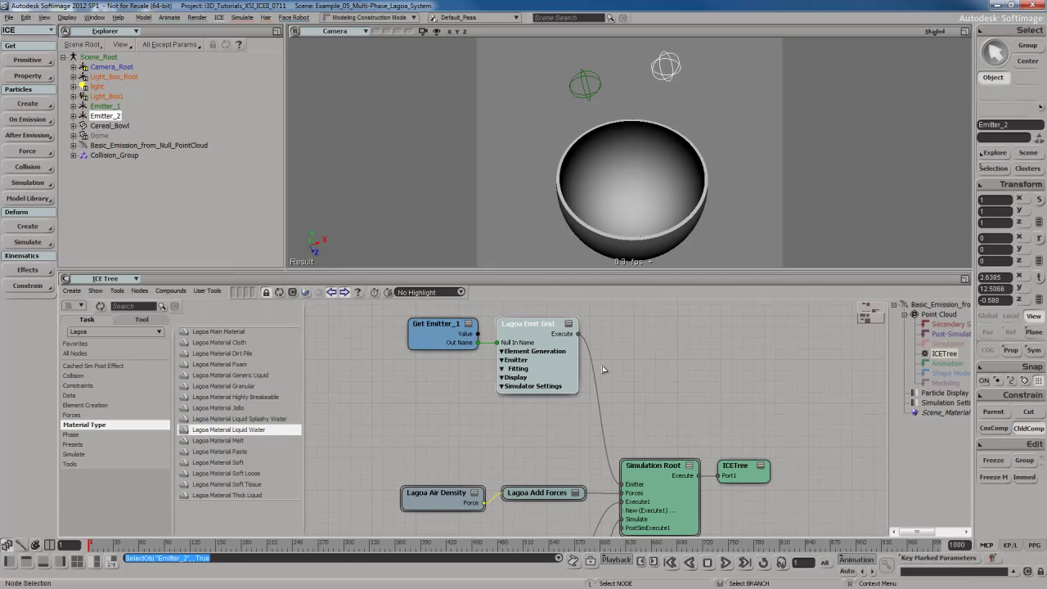
left_click(656, 387)
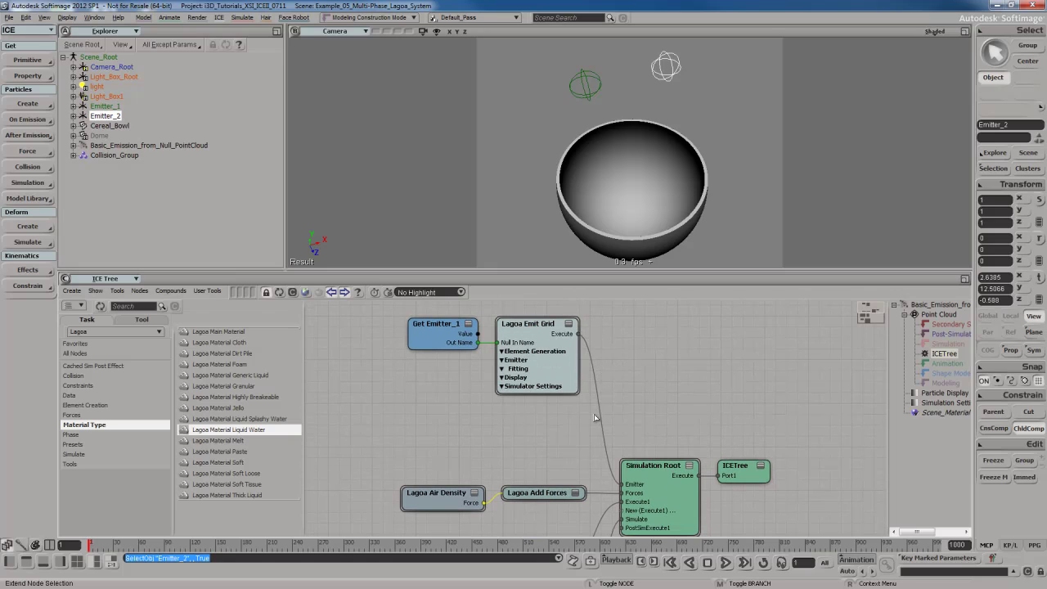
key("ctrl+d")
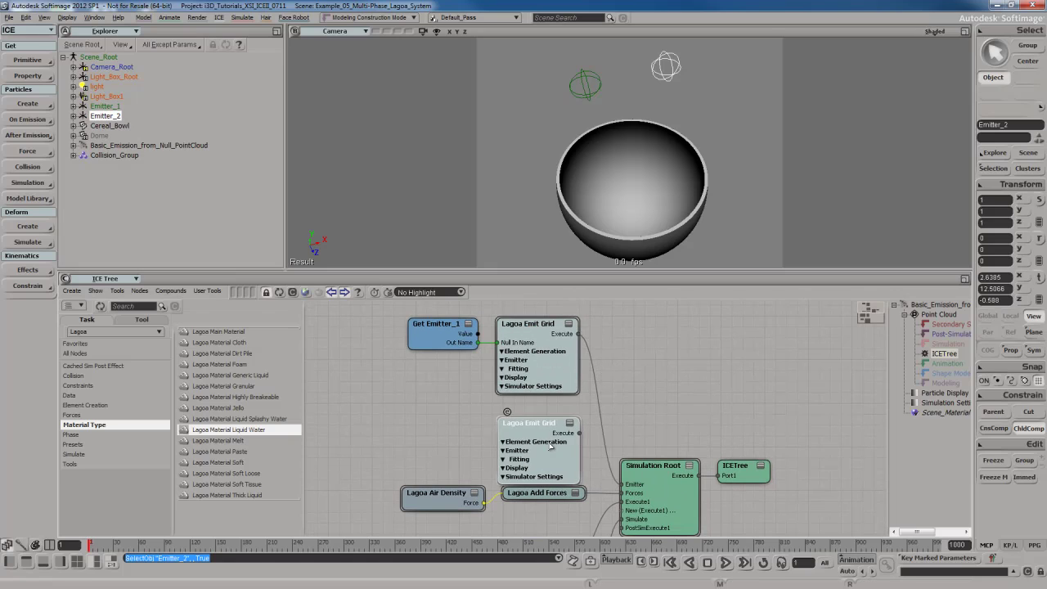
left_click(553, 418)
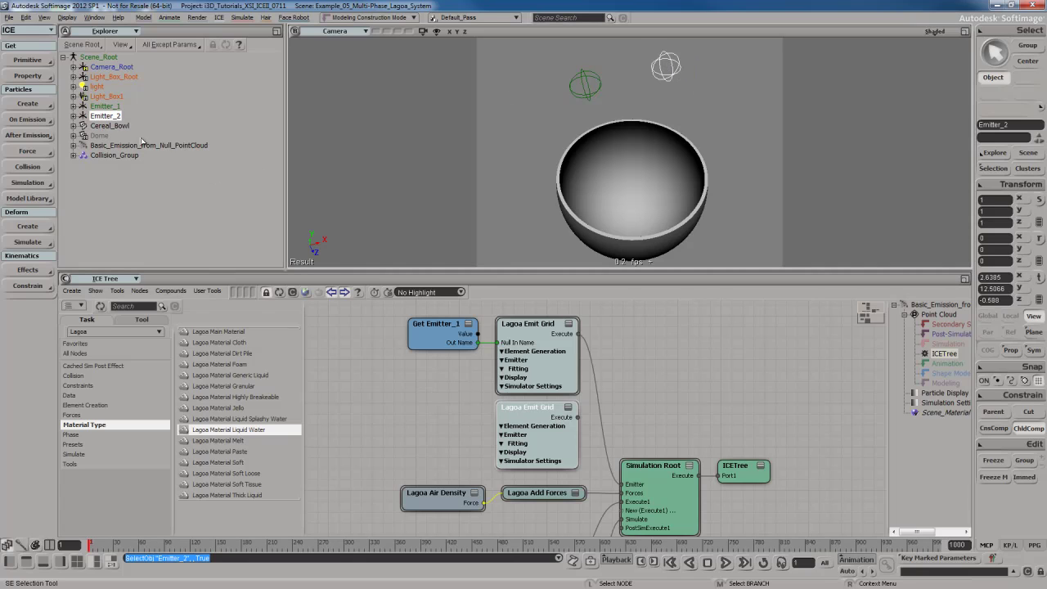
Add Emitter_2 to the ICE tree connected to the duplicate Emit Grid's Null In Name, and move Simulation Root farther from the emit grids
left_click_drag(224, 117, 534, 401)
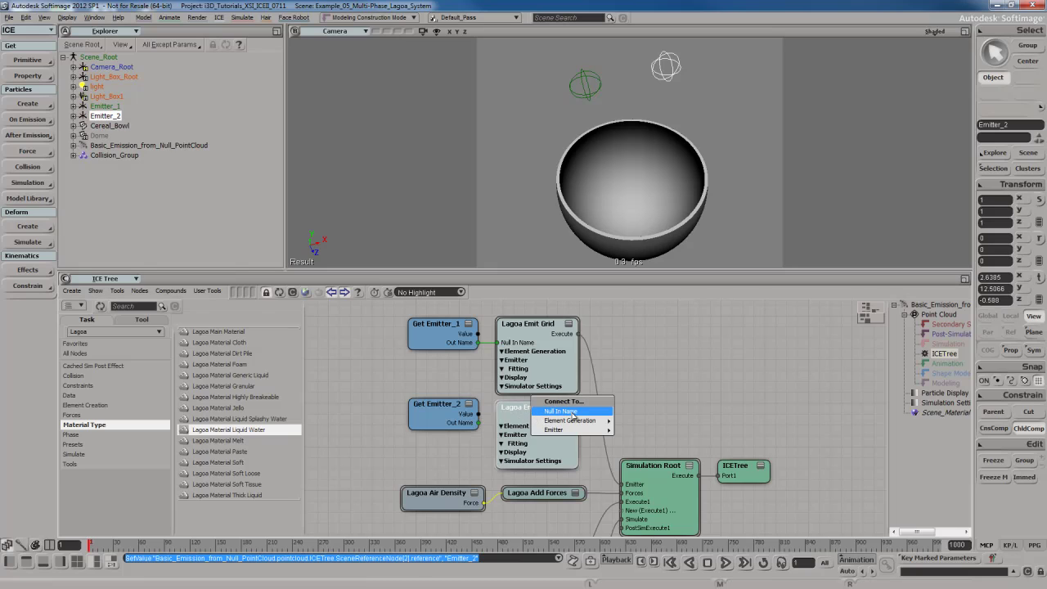
left_click(573, 411)
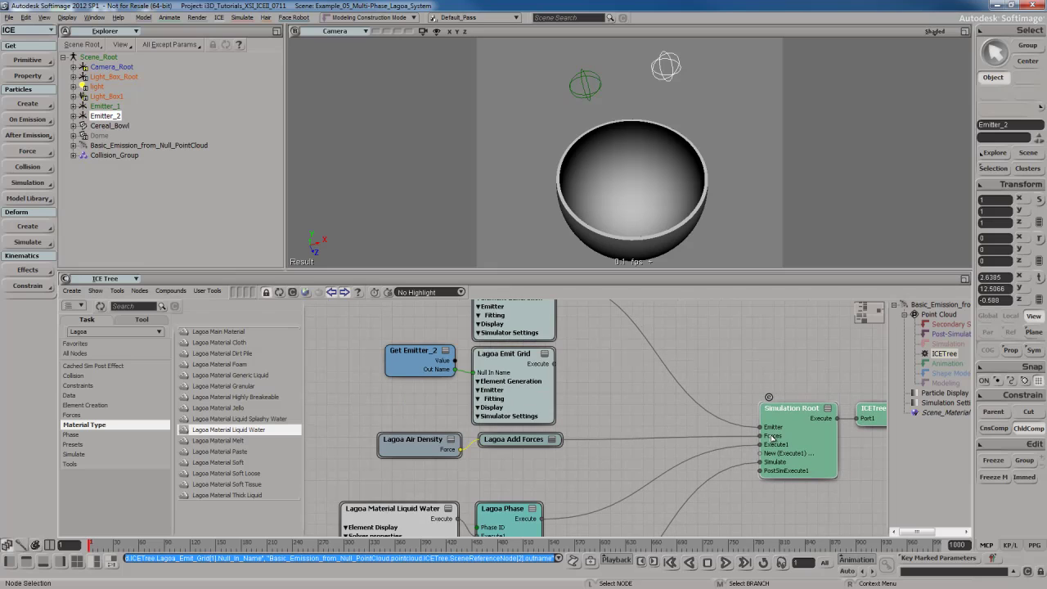
left_click_drag(590, 370, 610, 400)
scroll(611, 393, "down", 1)
left_click_drag(630, 362, 612, 395)
middle_click_drag(612, 395, 593, 382)
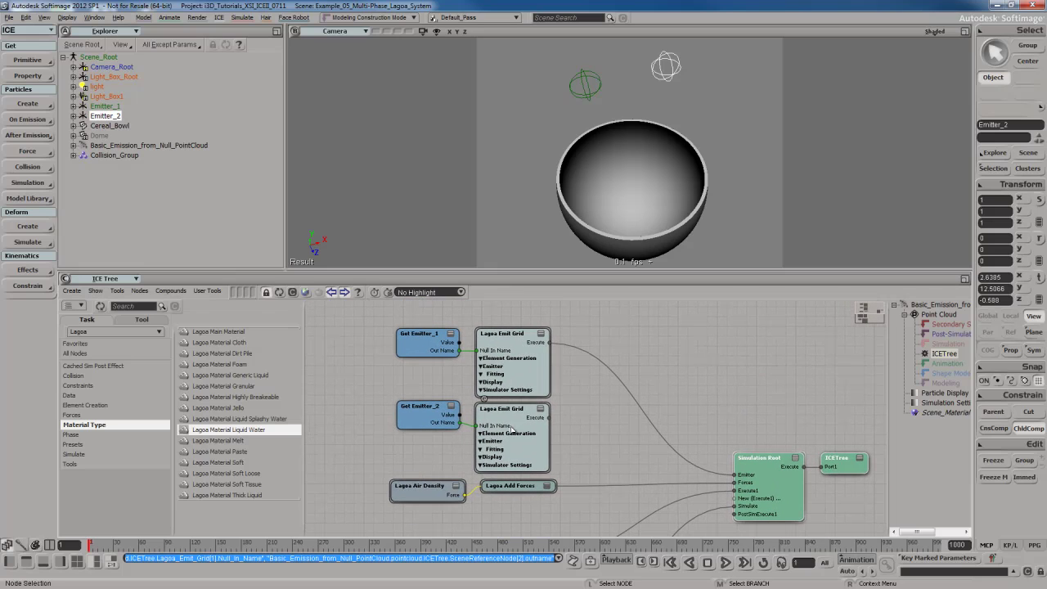
left_click(719, 414)
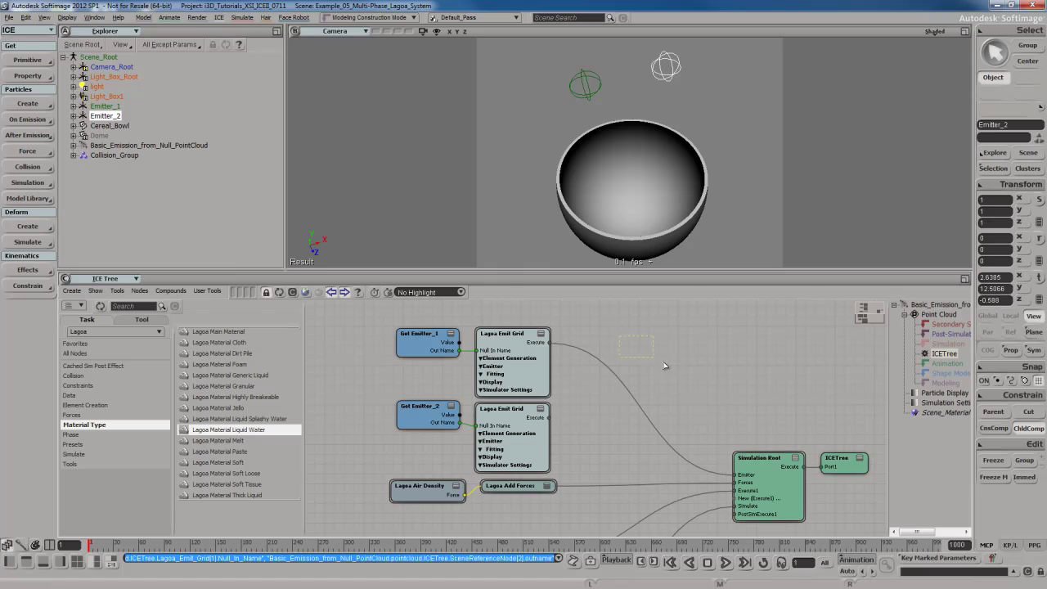
Find the Execute node and add it to the ICE tree between the emit grids and Simulation Root
left_click(152, 306)
type("execut")
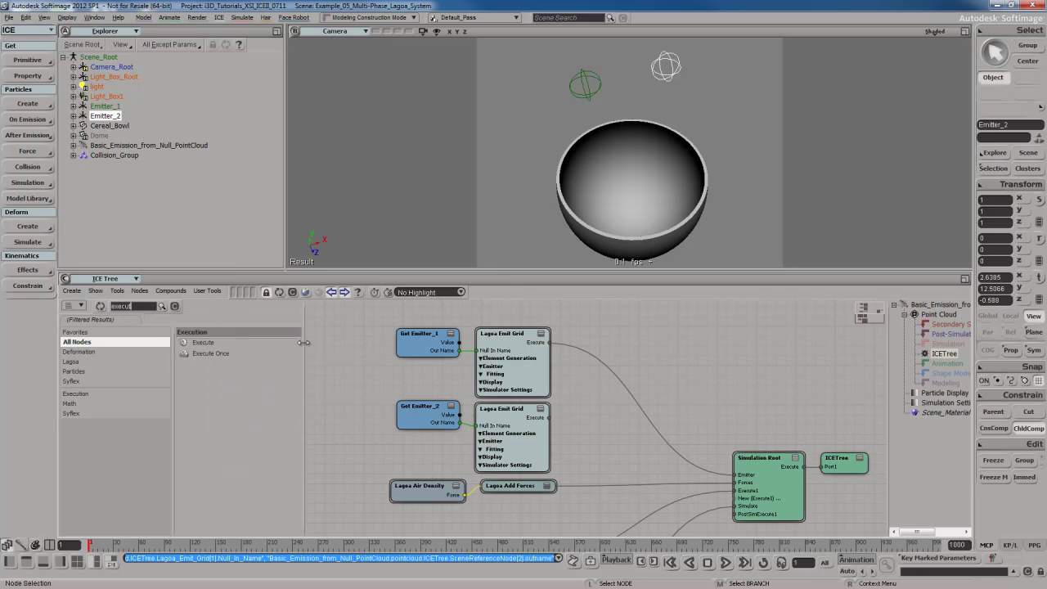
left_click_drag(200, 343, 670, 404)
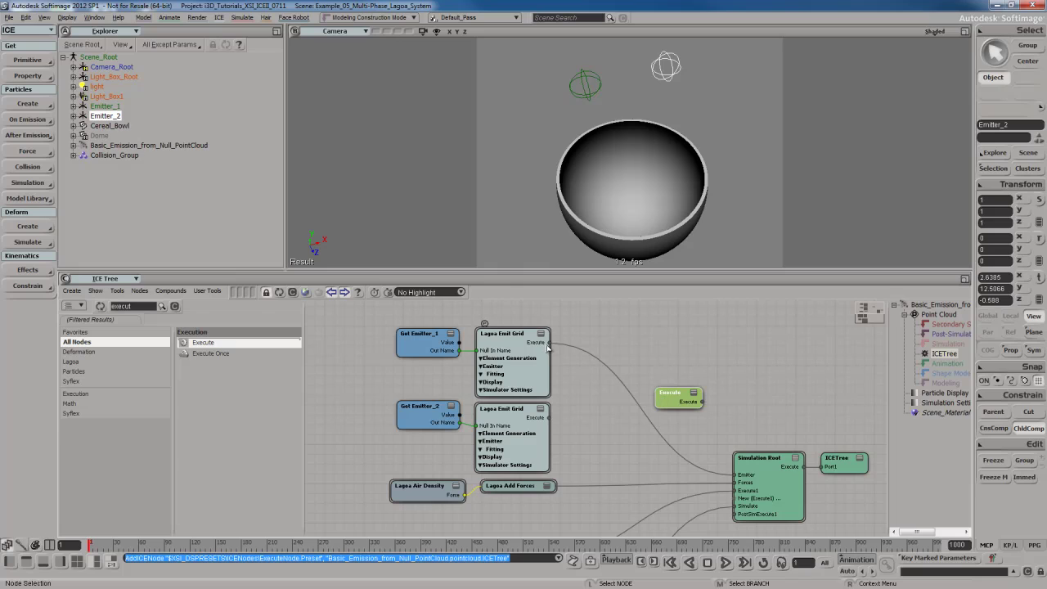
Connect the first Lagoa Emit Grid to Port1 of the Execute node and the duplicate Emit Grid to a new Port2
left_click_drag(550, 344, 669, 401)
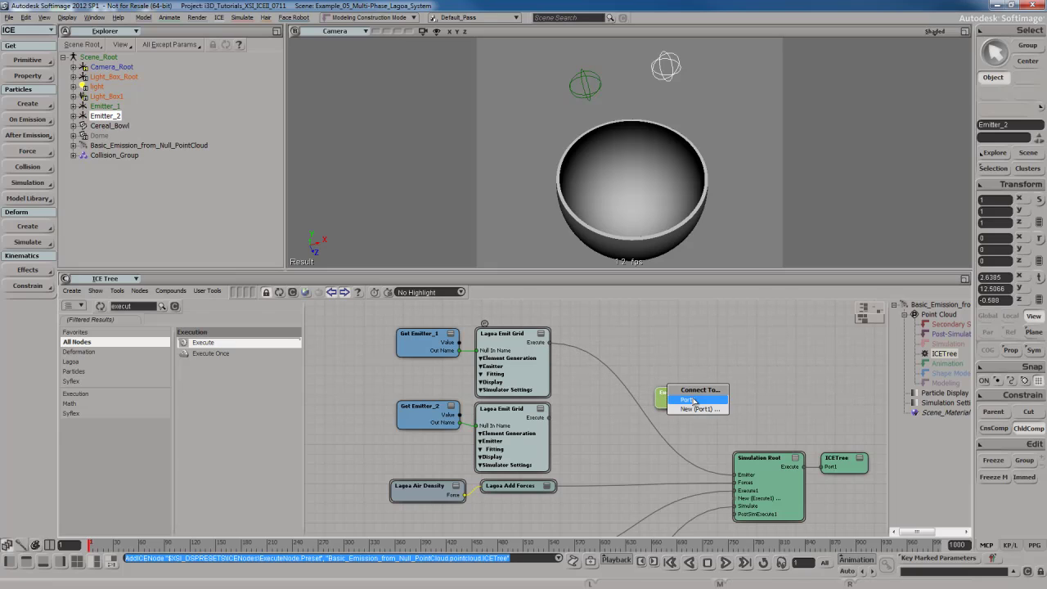
left_click(690, 398)
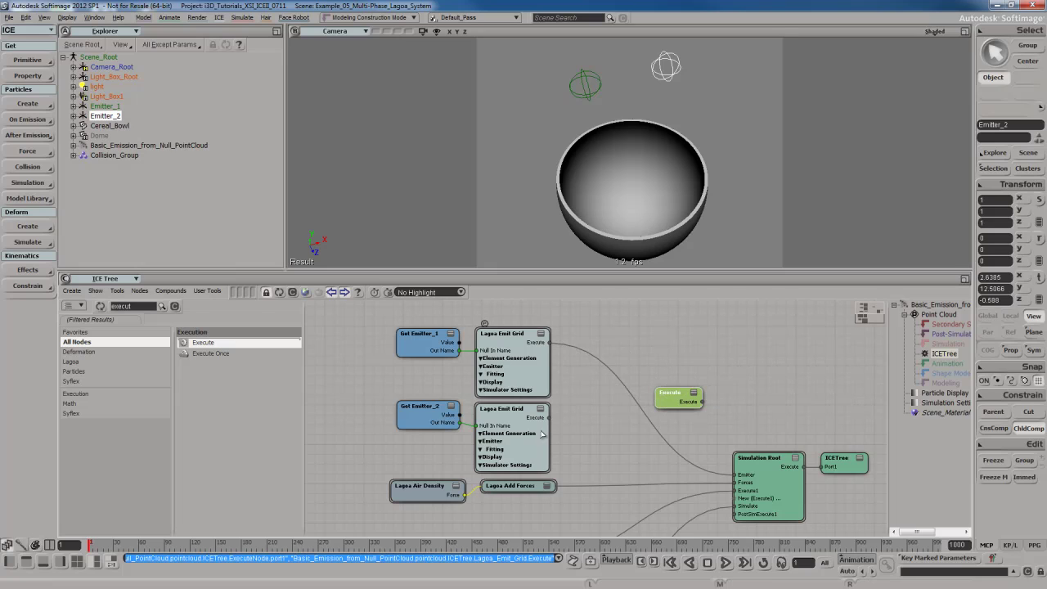
left_click_drag(549, 418, 687, 397)
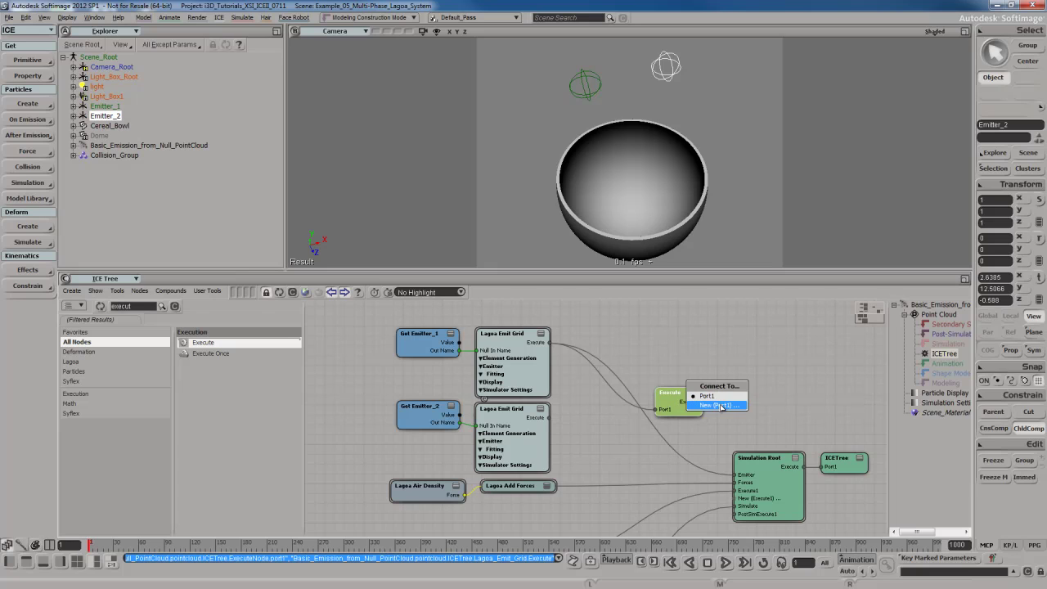
left_click(719, 406)
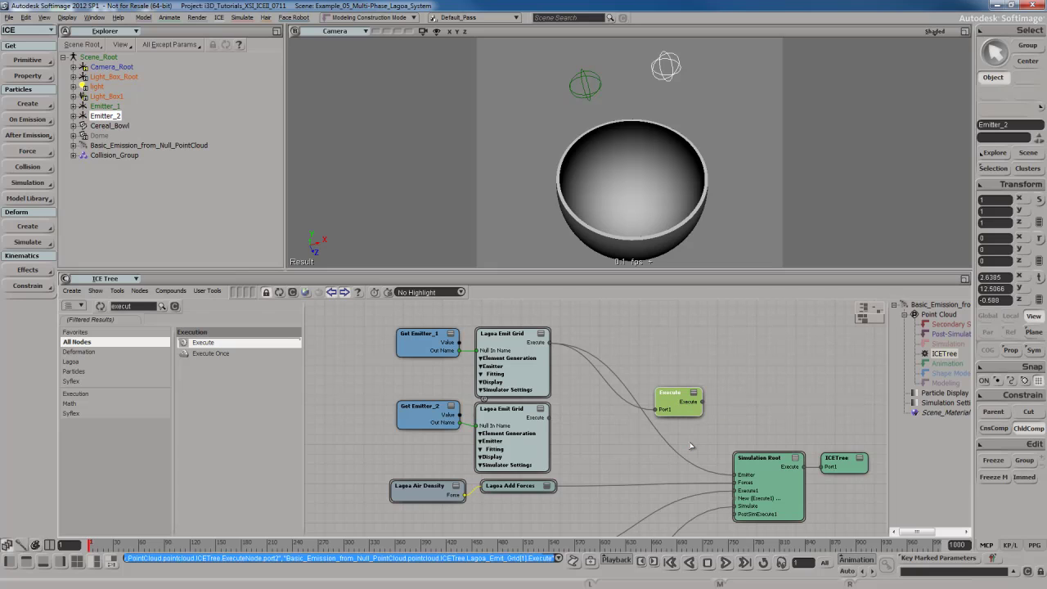
Connect the Execute node's output to the Emitter port of Simulation Root, replacing the direct Emit Grid connection
middle_click_drag(690, 443, 626, 430)
left_click_drag(619, 383, 688, 467)
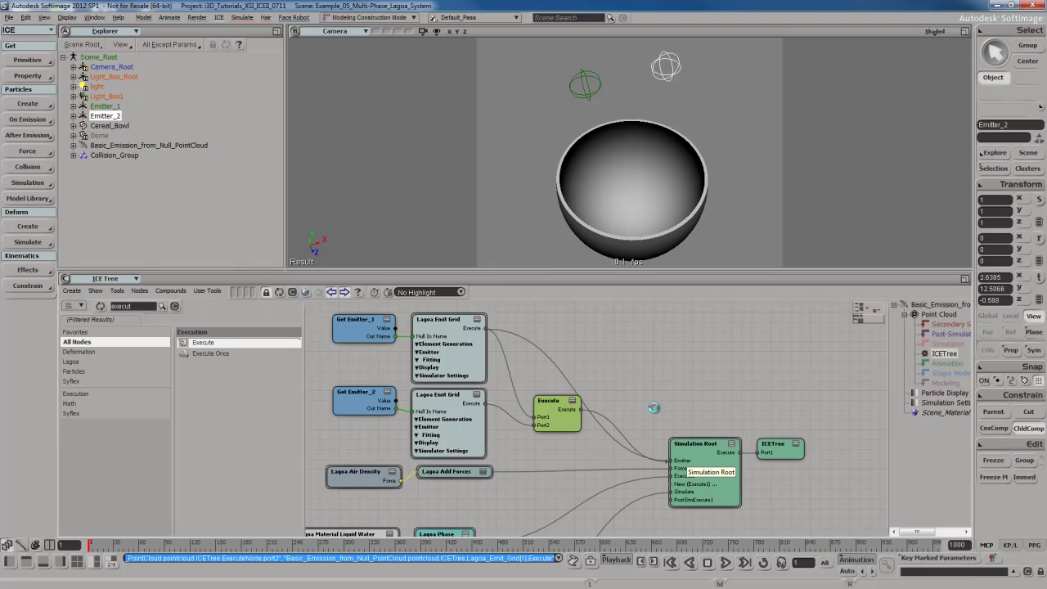
middle_click_drag(599, 424, 673, 425)
middle_click_drag(612, 434, 622, 402)
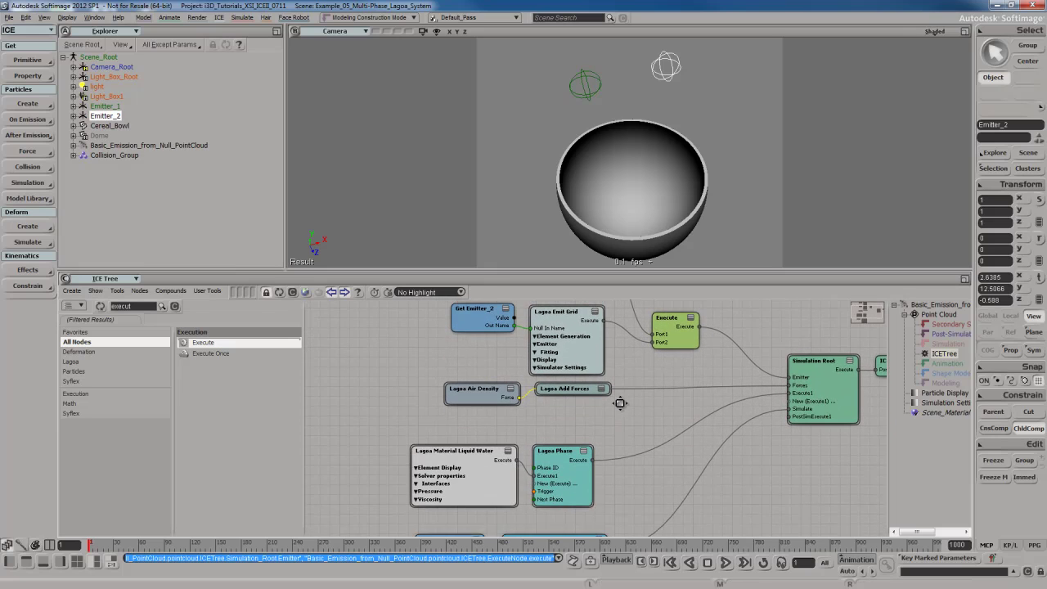
Play the simulation to check the particle emission from both emitters into the bowl
left_click(489, 469)
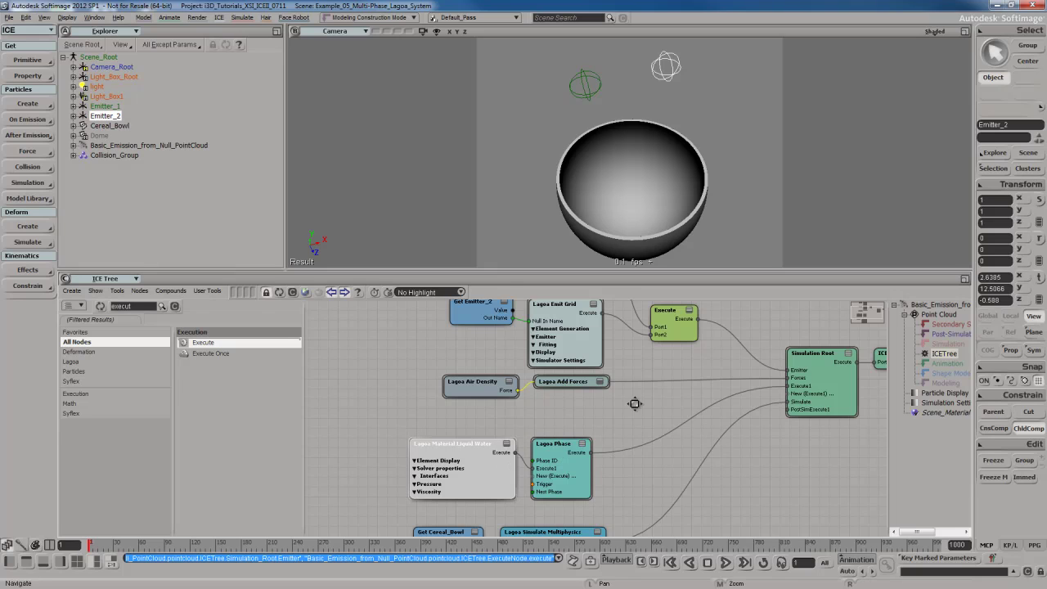
middle_click_drag(631, 402, 627, 461)
left_click(586, 407)
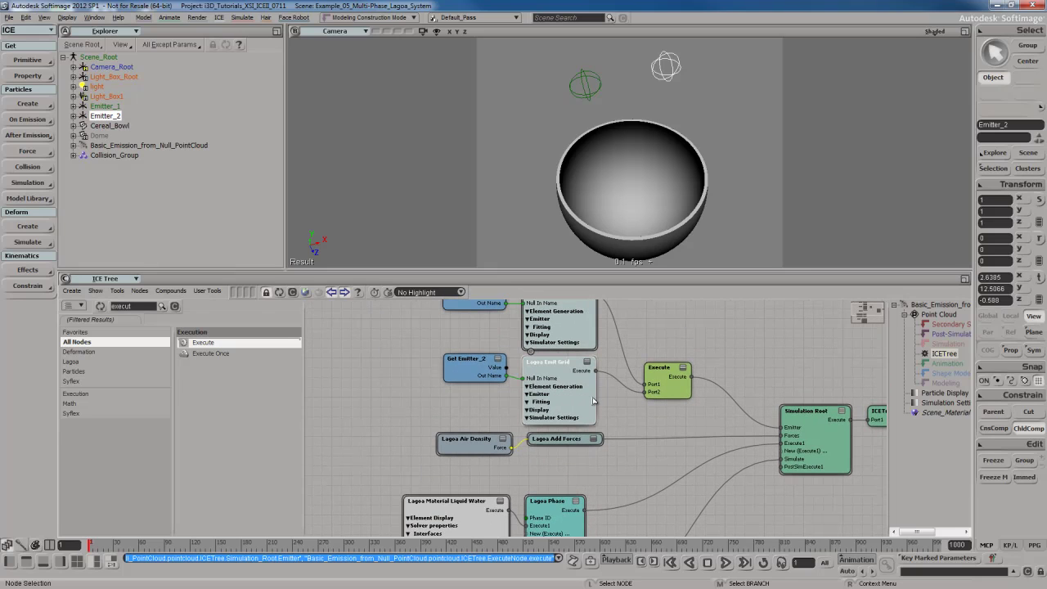
middle_click_drag(617, 400, 613, 417)
key("F12")
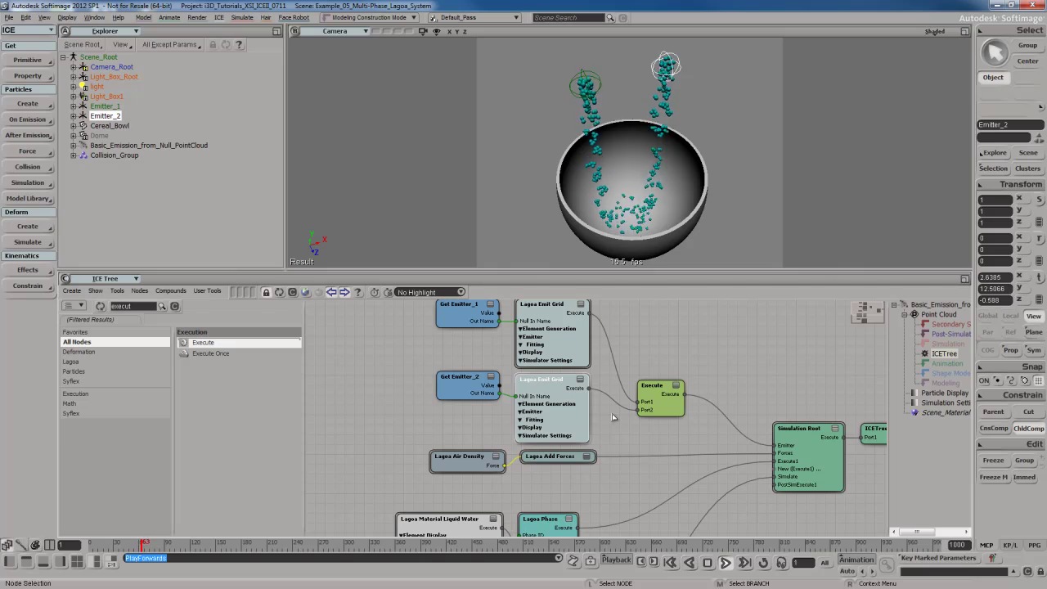
left_click(617, 403)
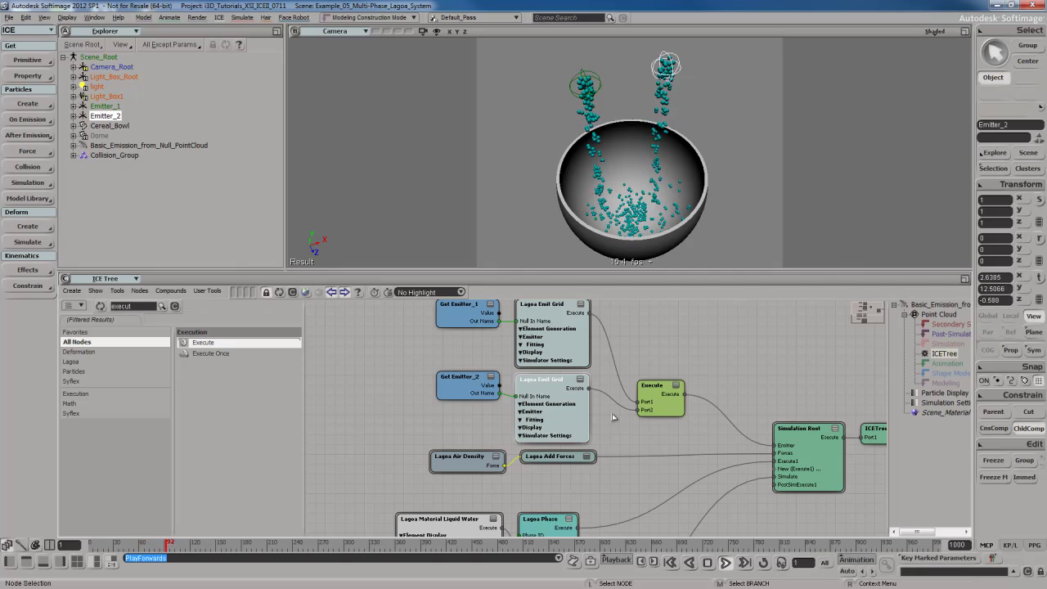
left_click(667, 361)
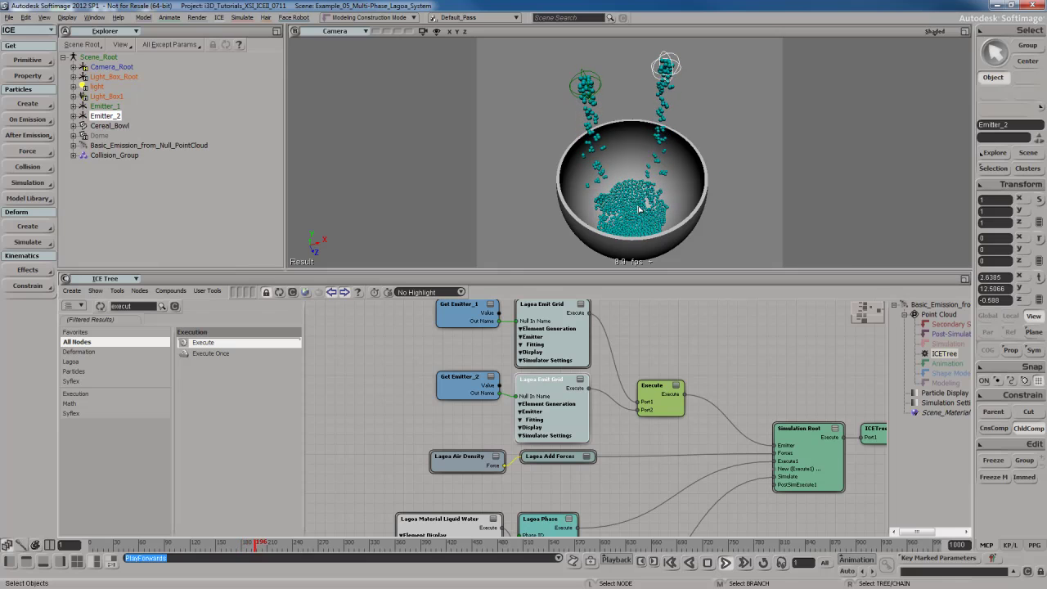
Stop the simulation playback and return to the first frame
key("Escape")
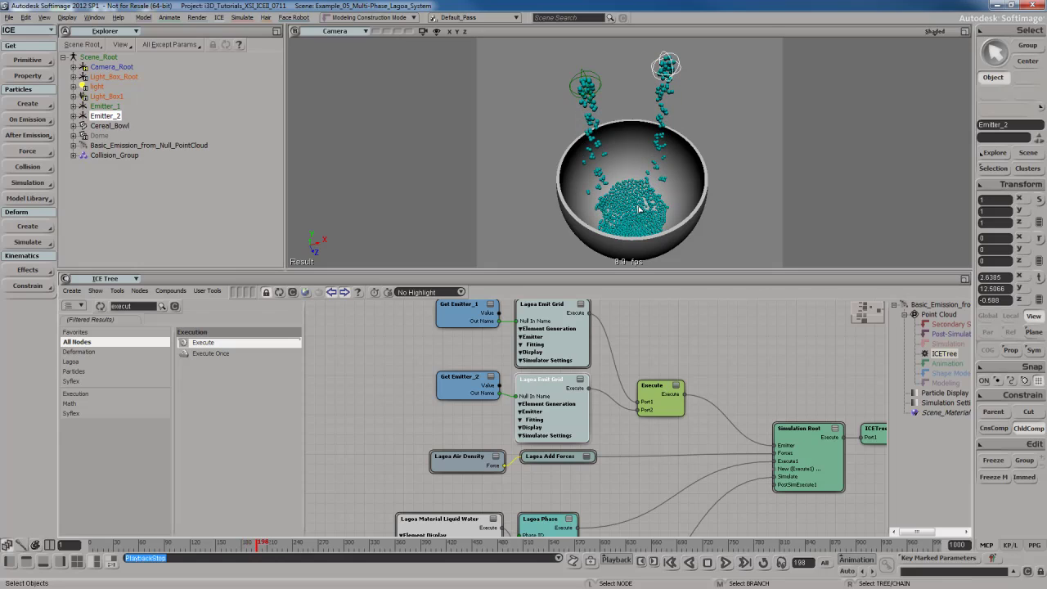
key("Home")
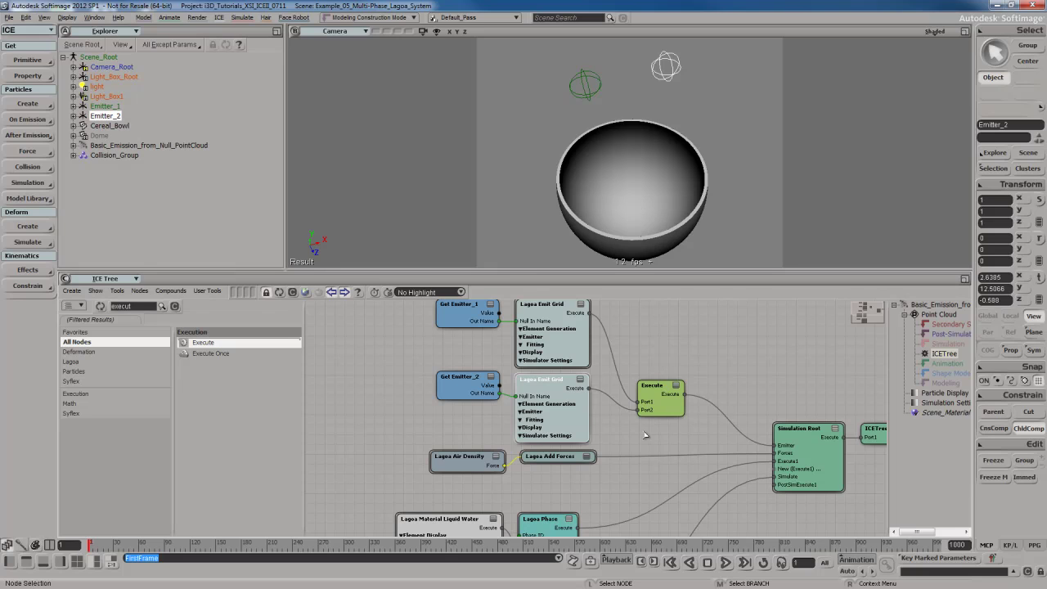
Collapse the Lagoa Phase and Lagoa Material Liquid Water nodes and move them up beneath Lagoa Add Forces
scroll(643, 451, "down", 1)
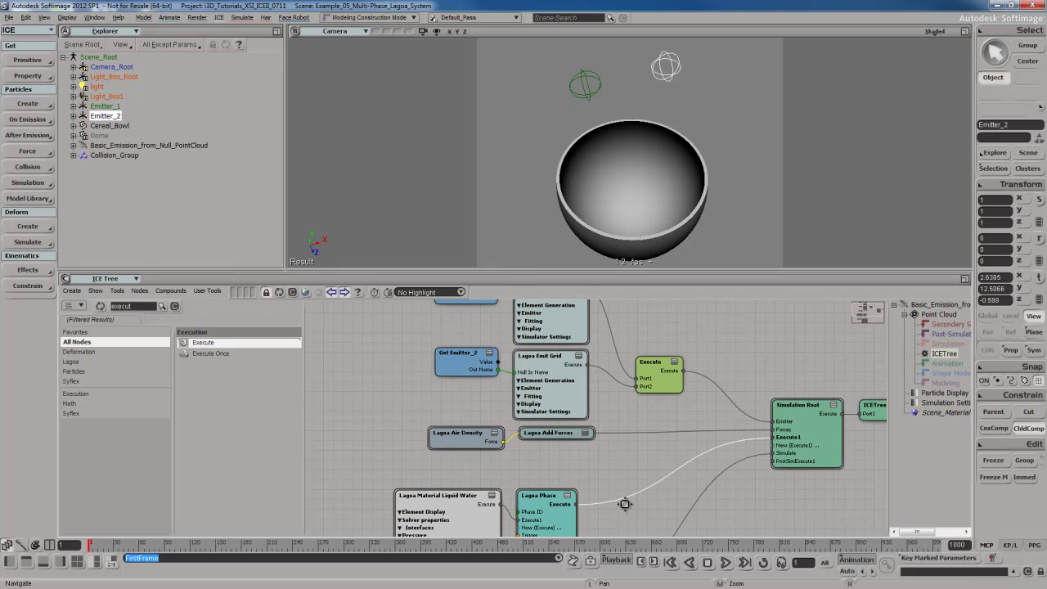
scroll(630, 454, "down", 4)
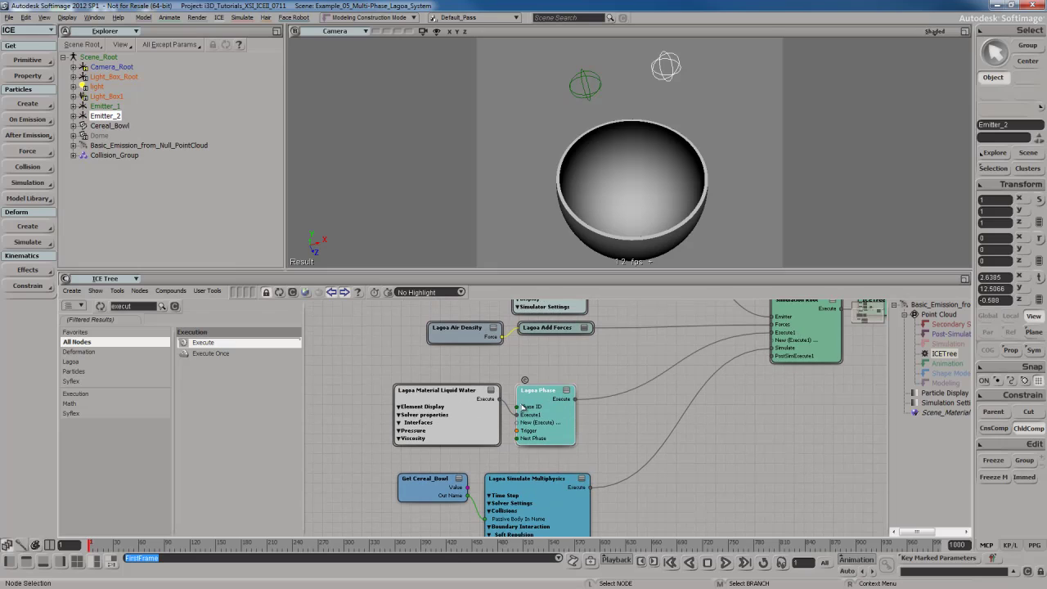
left_click(566, 390)
left_click(491, 390)
left_click(491, 390)
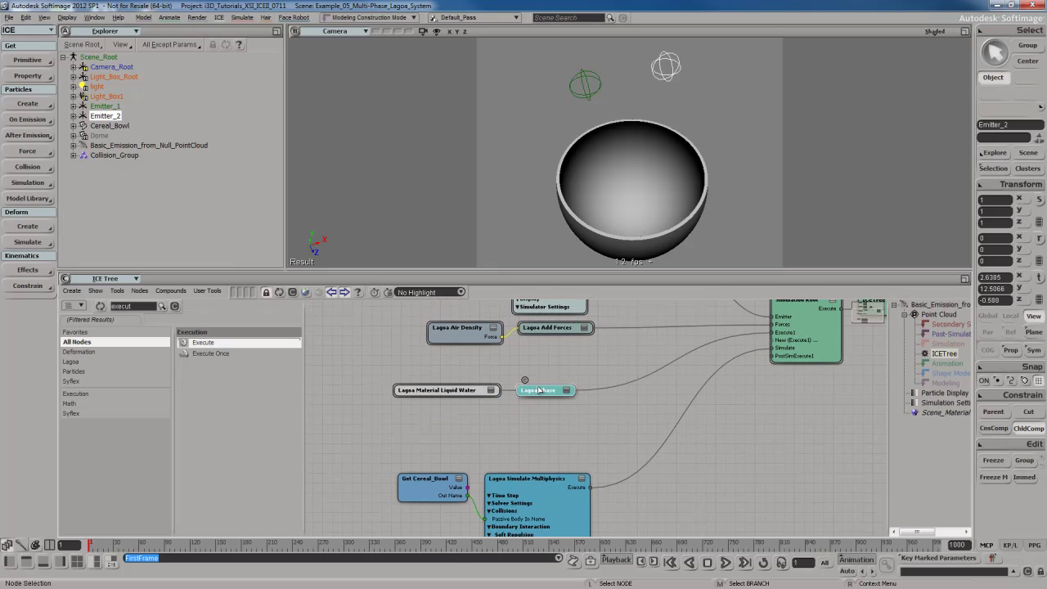
left_click_drag(540, 391, 538, 359)
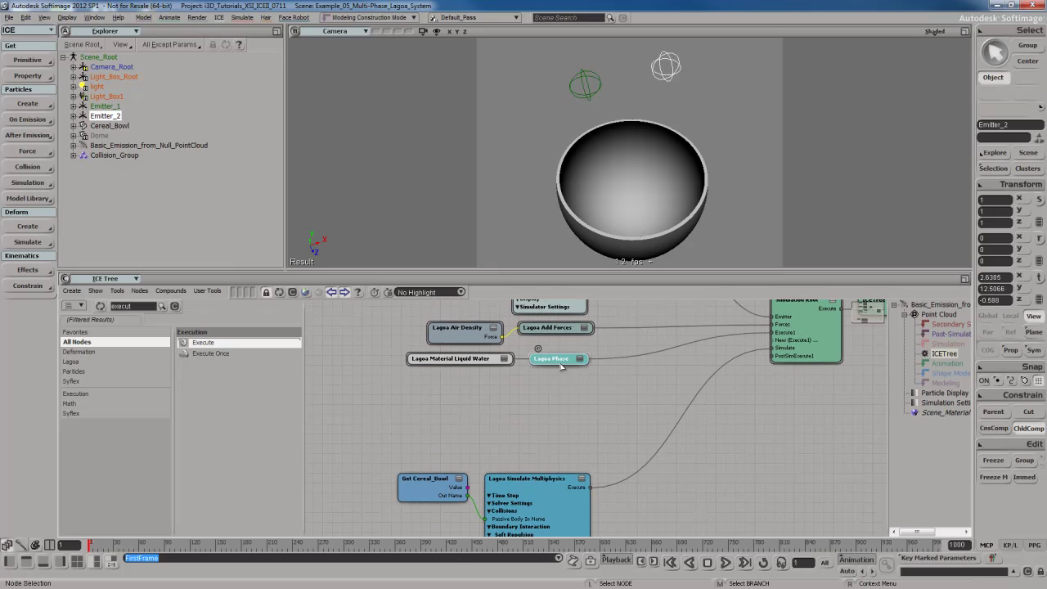
Duplicate the Lagoa Phase node and place the copy directly below the original
key("ctrl+c")
left_click(567, 414)
key("ctrl+v")
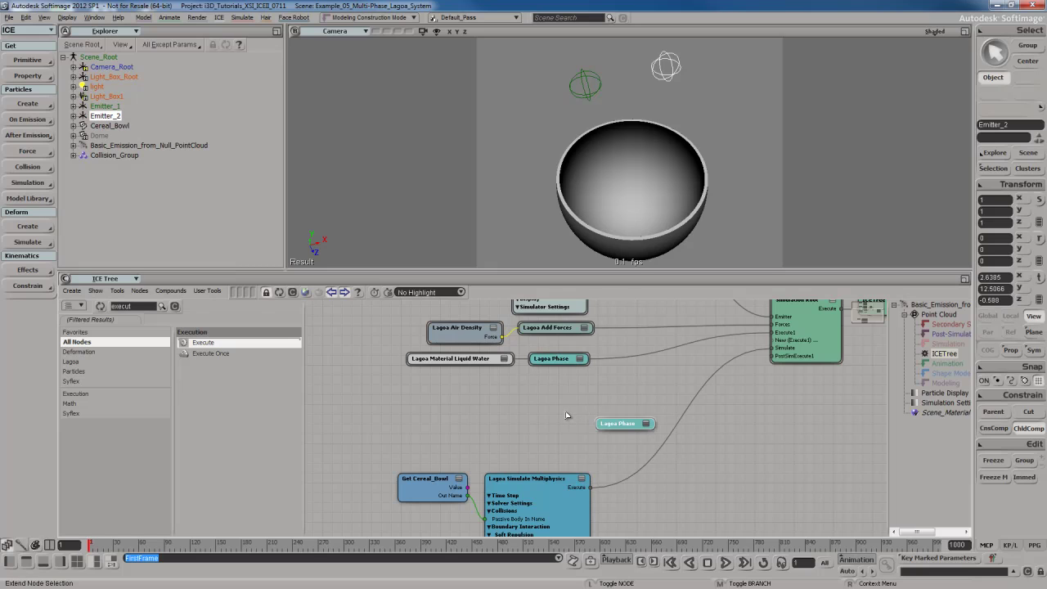
left_click_drag(626, 424, 561, 399)
double_click(561, 399)
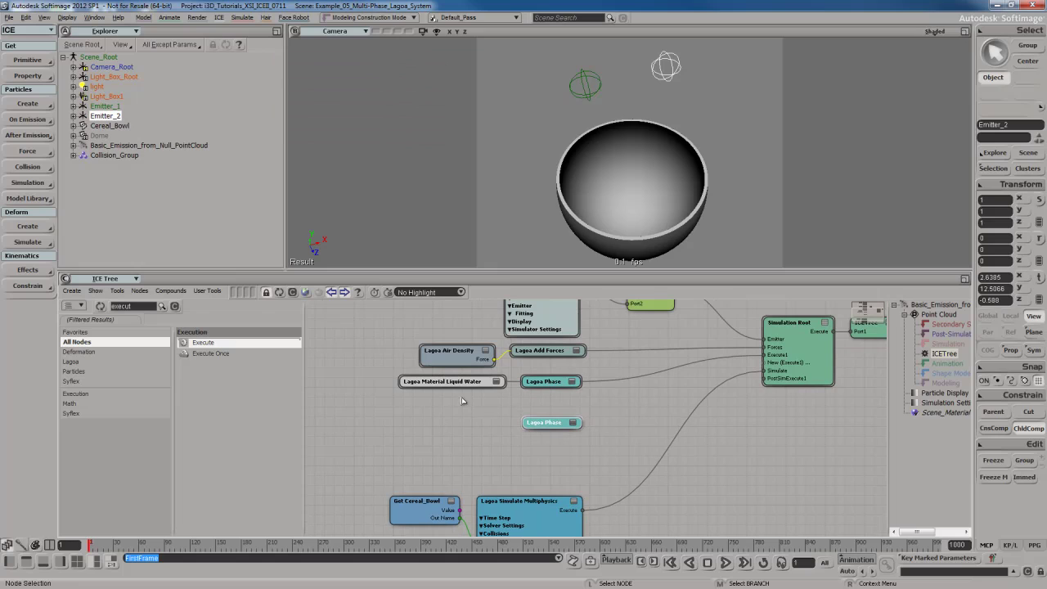
Add a second Lagoa Material Liquid Water node from the Lagoa material types beside the duplicate Lagoa Phase
left_click(459, 382)
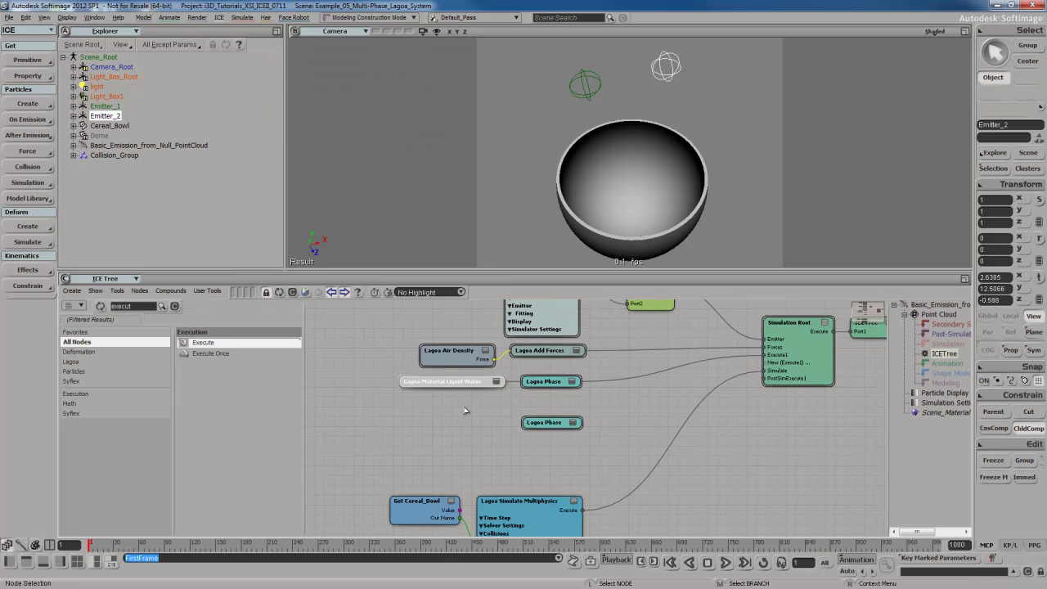
left_click(501, 438)
left_click(174, 306)
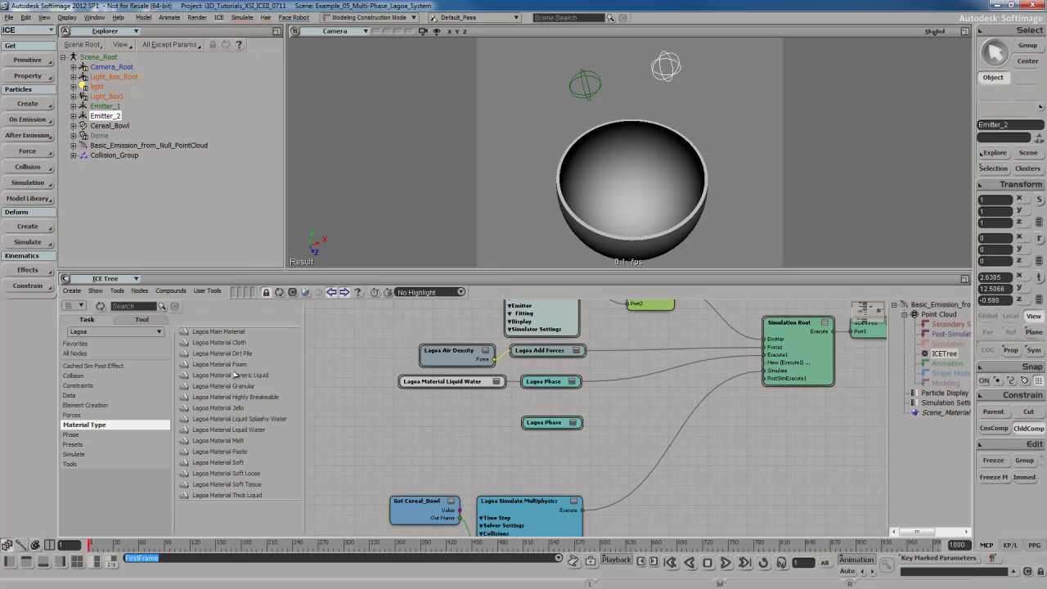
left_click(226, 434)
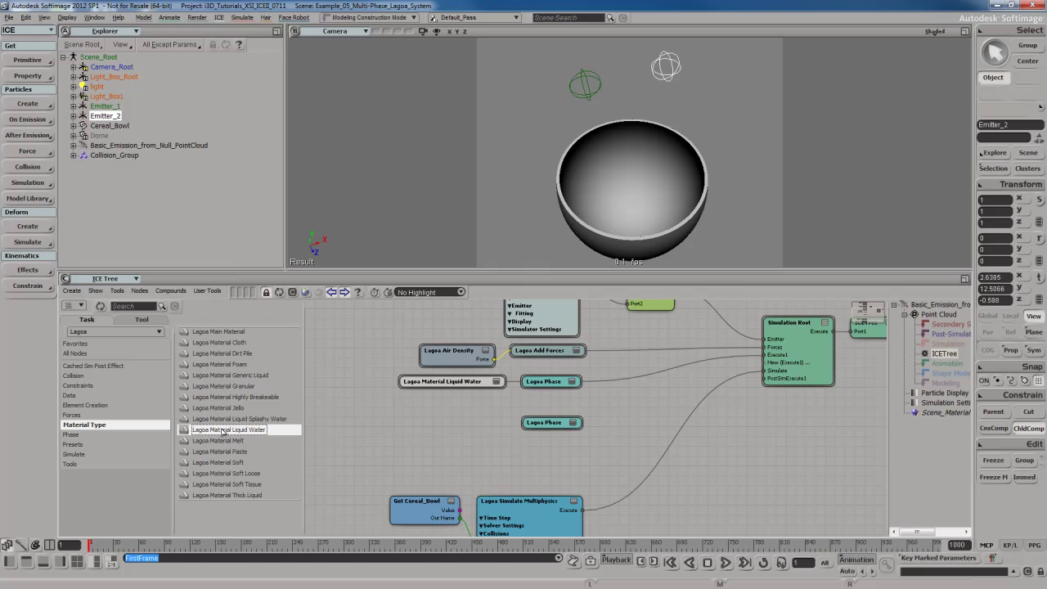
left_click_drag(223, 432, 391, 419)
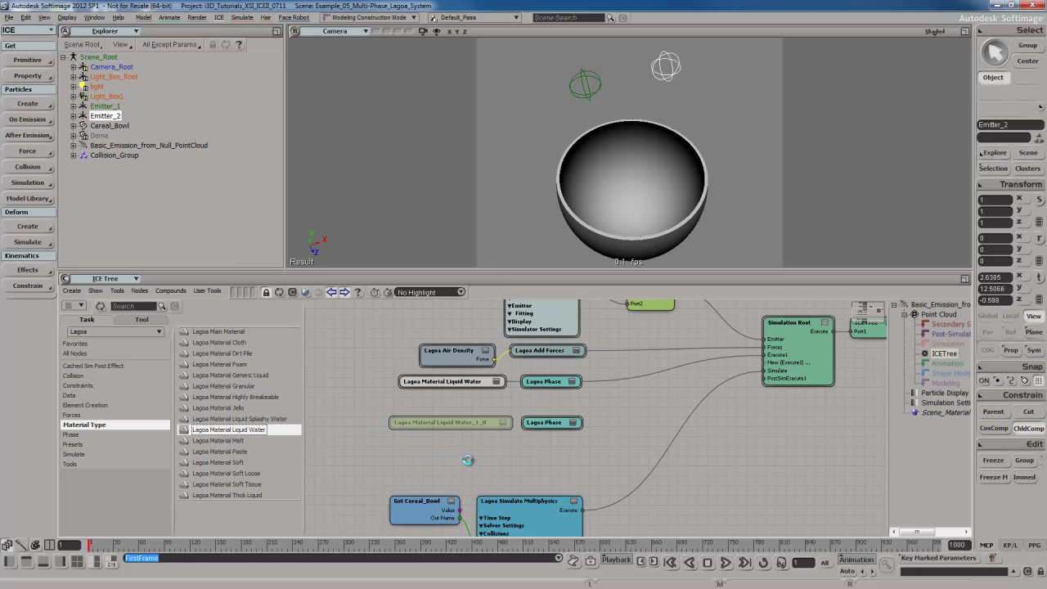
Connect the new Liquid Water material to the duplicate Lagoa Phase, and that phase to a new Execute2 port on Simulation Root
left_click_drag(473, 442, 540, 423)
left_click(567, 424)
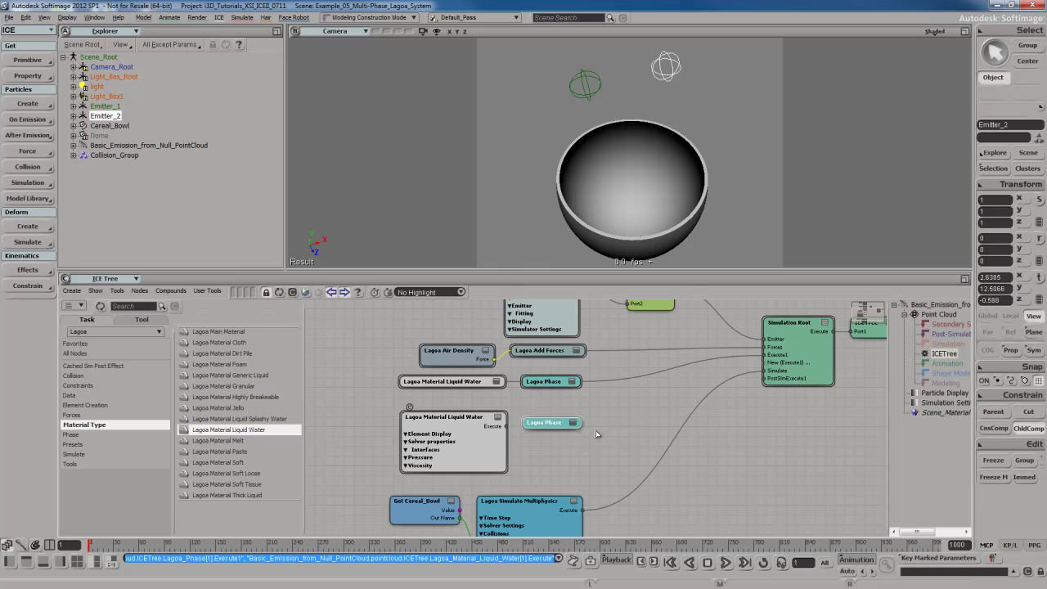
left_click(574, 422)
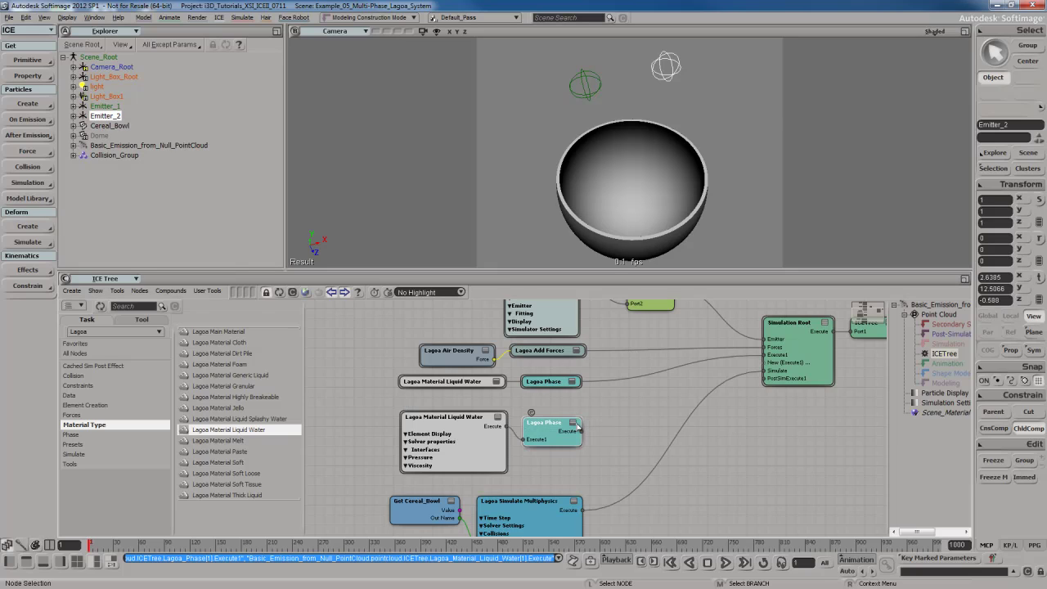
left_click_drag(582, 433, 786, 364)
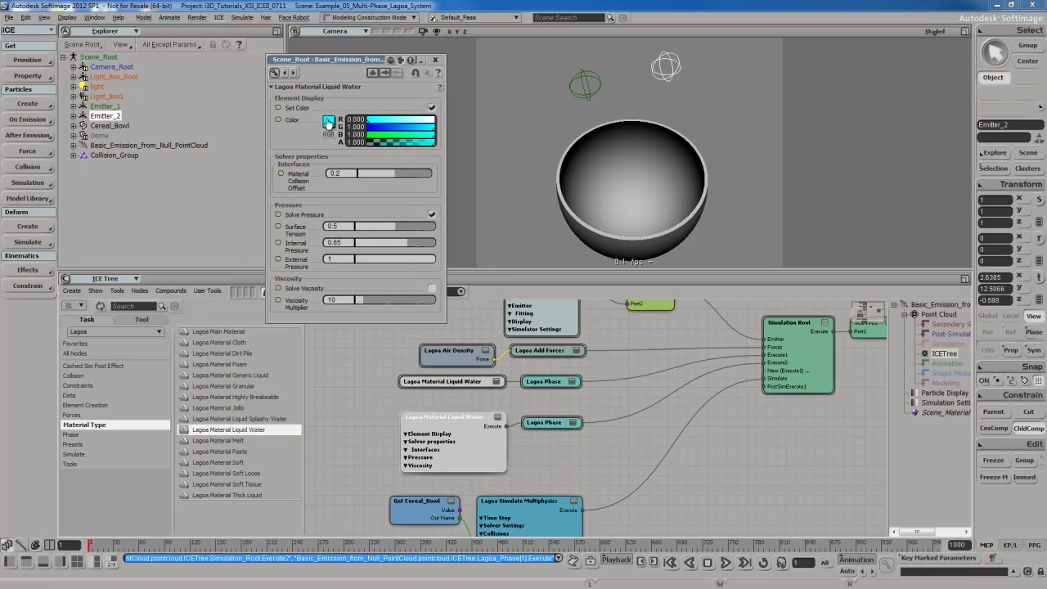
Set the second Liquid Water material's color to yellow (R 0.945, G 1.000, B 0.000) and collapse its node
left_click(329, 121)
left_click(338, 135)
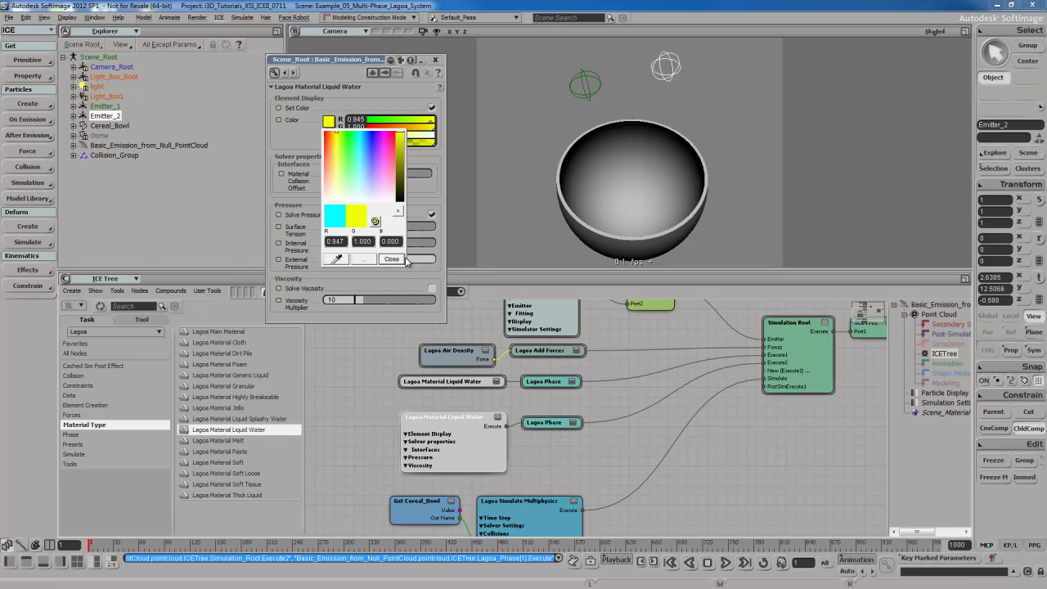
left_click(391, 258)
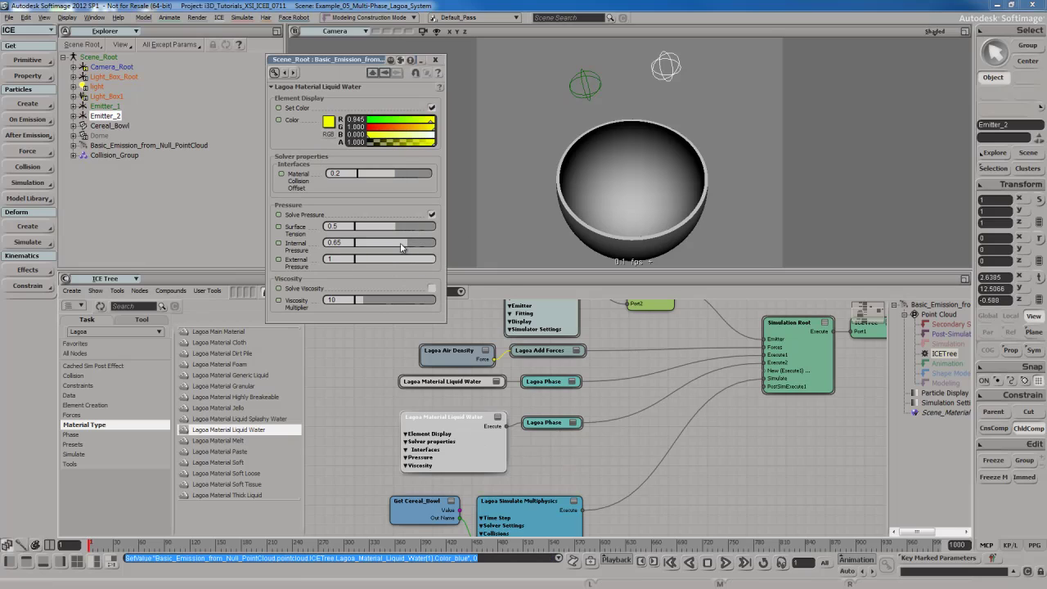
left_click(435, 60)
left_click(497, 417)
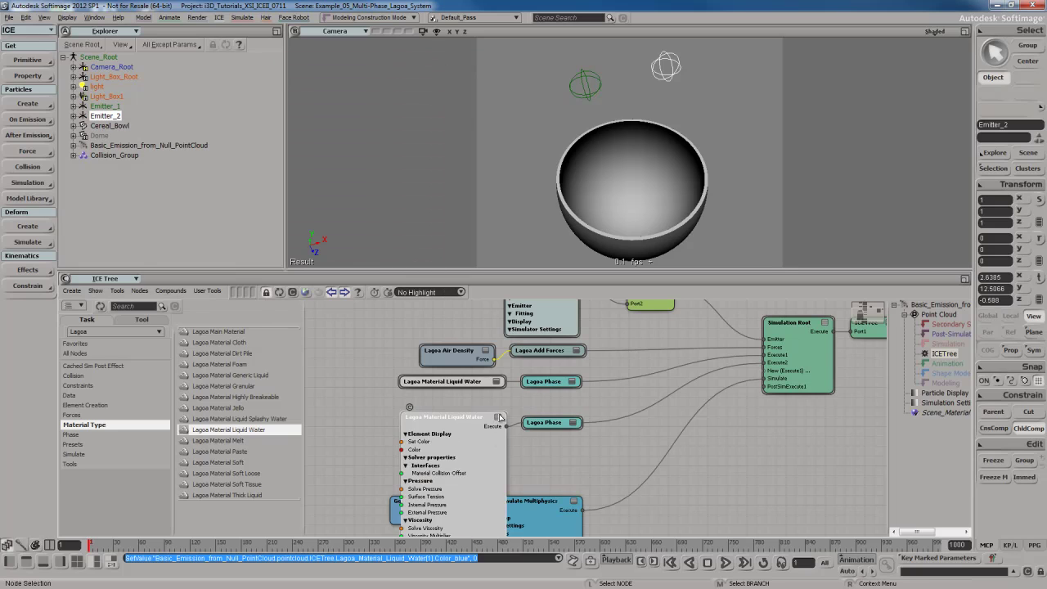
left_click(497, 417)
Play the simulation to check the particle colors from both emitters, and rewind to the first frame
left_click_drag(662, 345, 610, 422)
key("alt+Return")
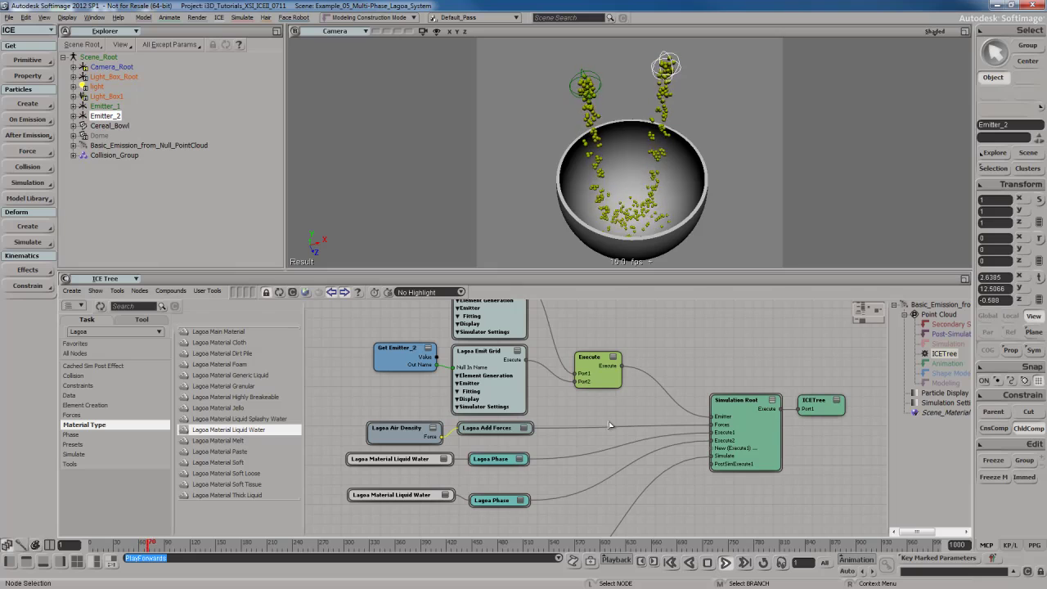
key("Escape")
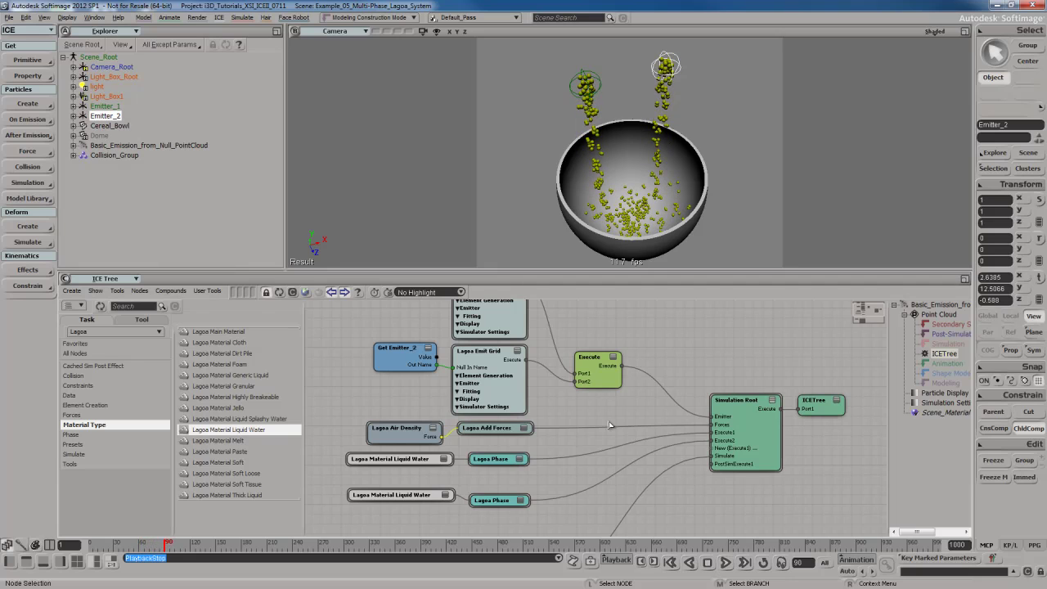
key("Home")
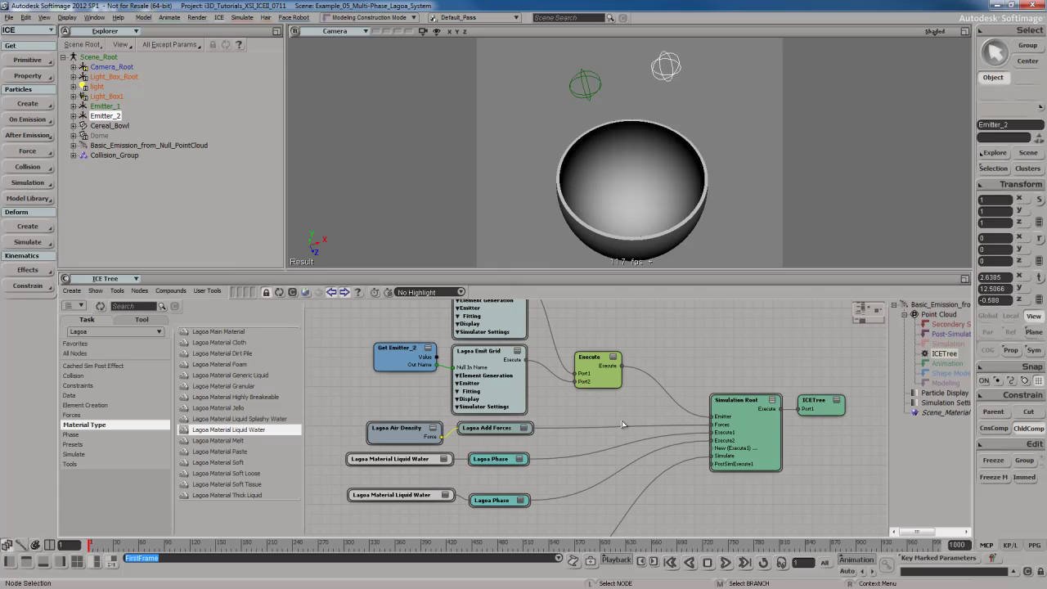
Inspect the Phase setting of the first Lagoa Emit Grid and the Phase ID of the first Lagoa Phase
left_click_drag(572, 376, 598, 423)
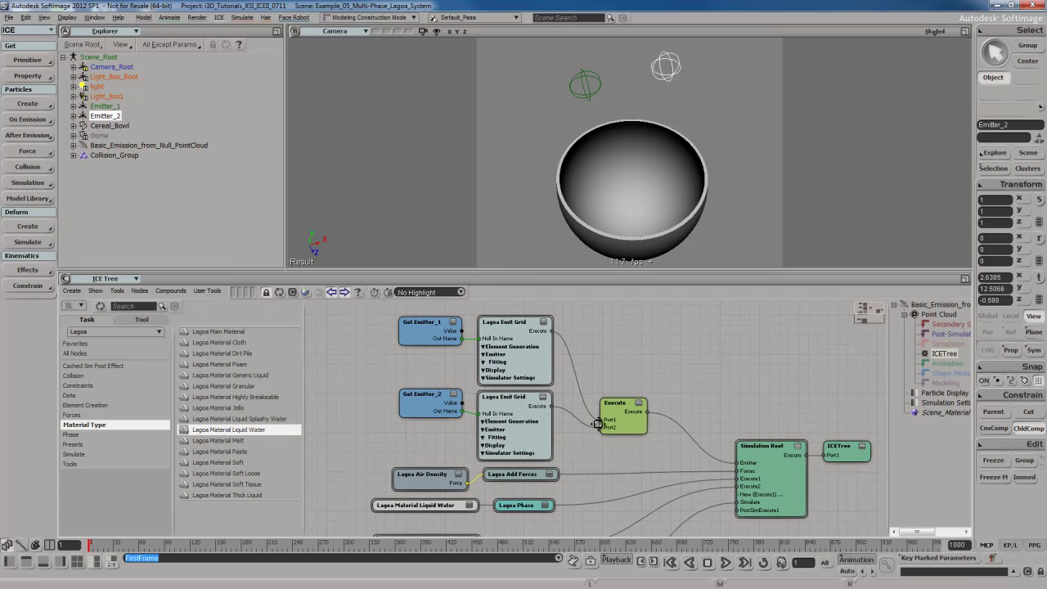
double_click(541, 362)
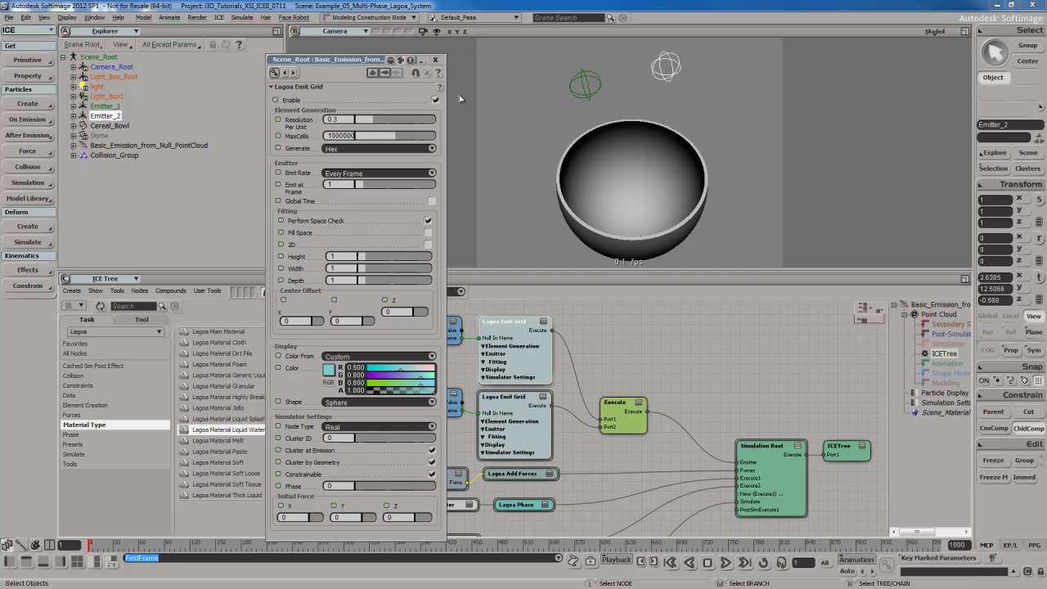
left_click(435, 59)
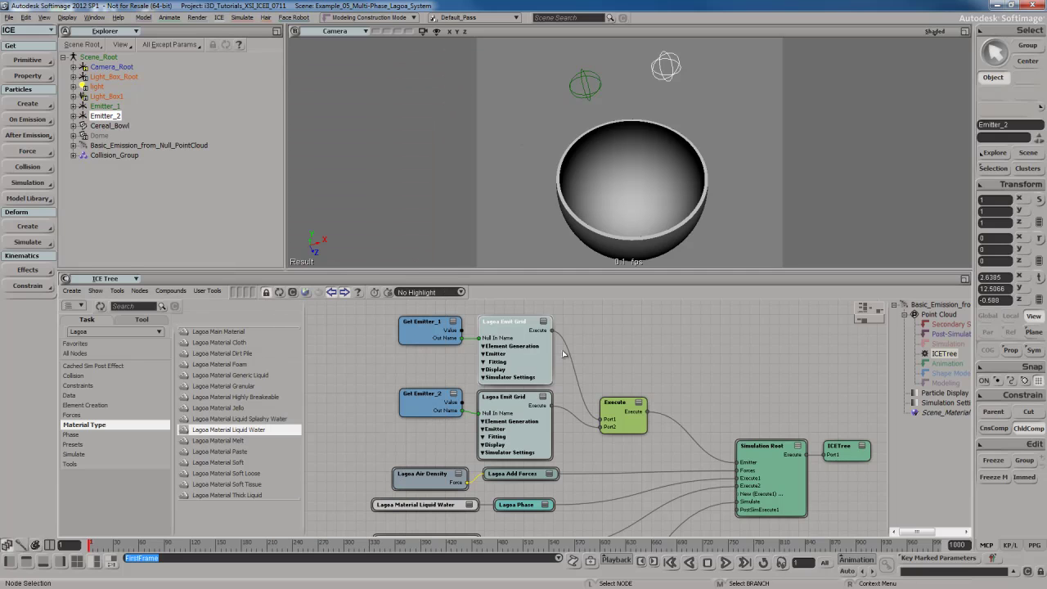
middle_click_drag(600, 491, 606, 379)
double_click(532, 396)
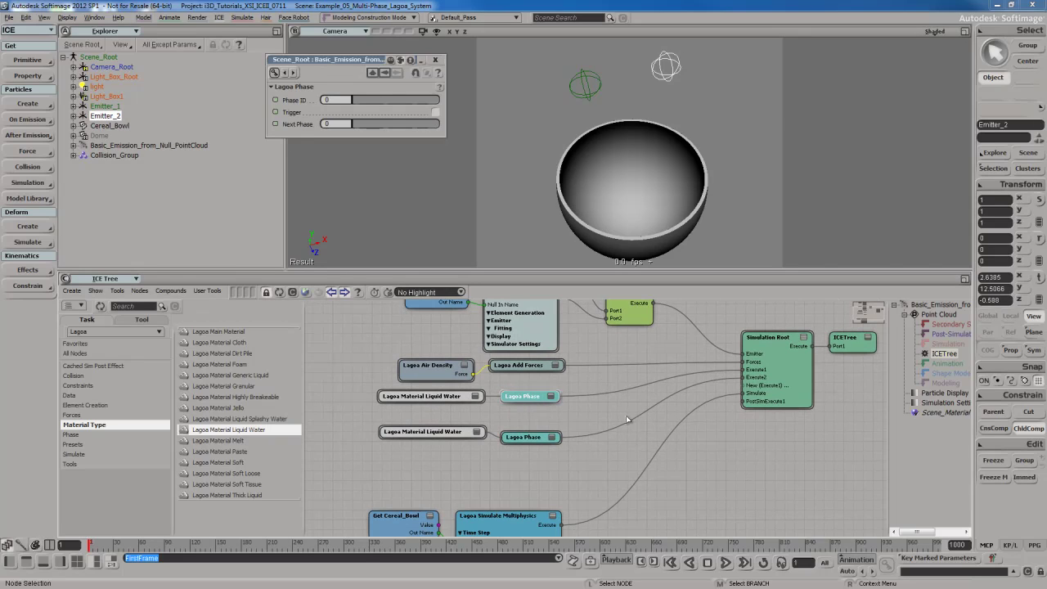
left_click(435, 59)
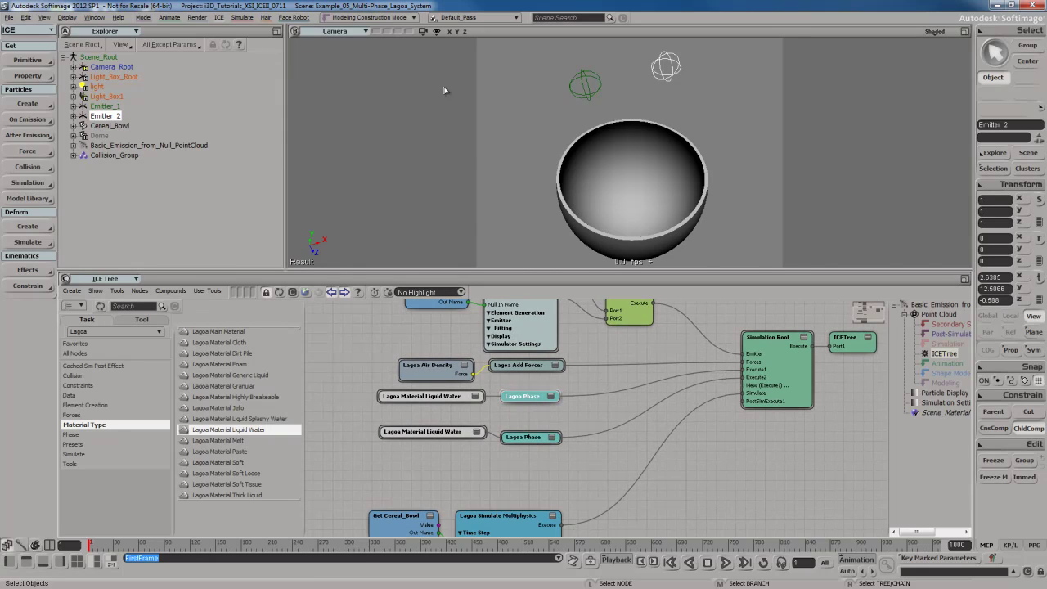
Set the Phase of the second Lagoa Emit Grid, fed by Emitter_2, to 1
middle_click_drag(585, 345, 587, 444)
left_click(550, 414)
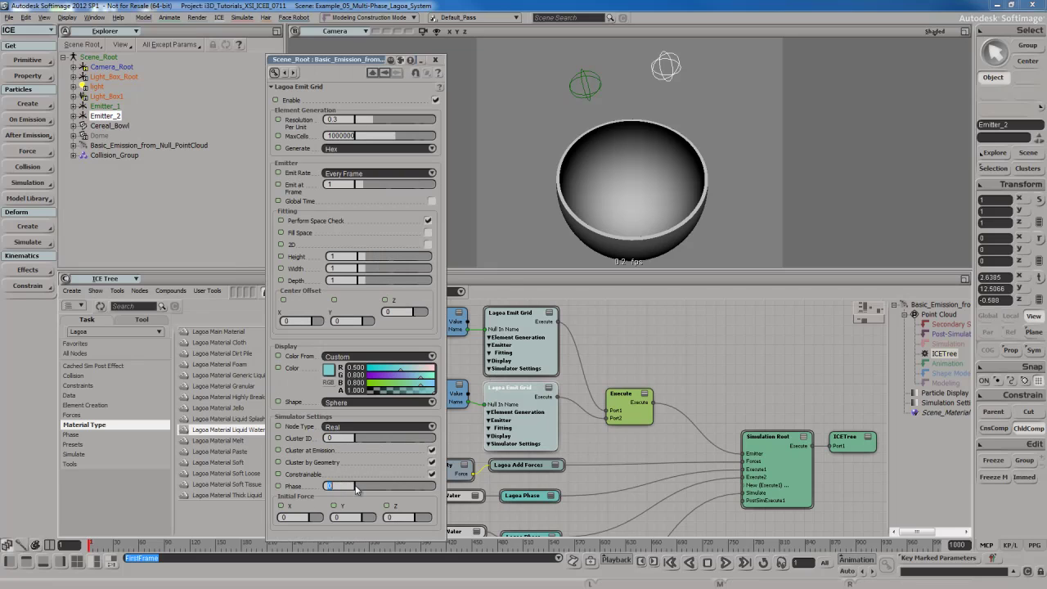
left_click_drag(356, 485, 365, 485)
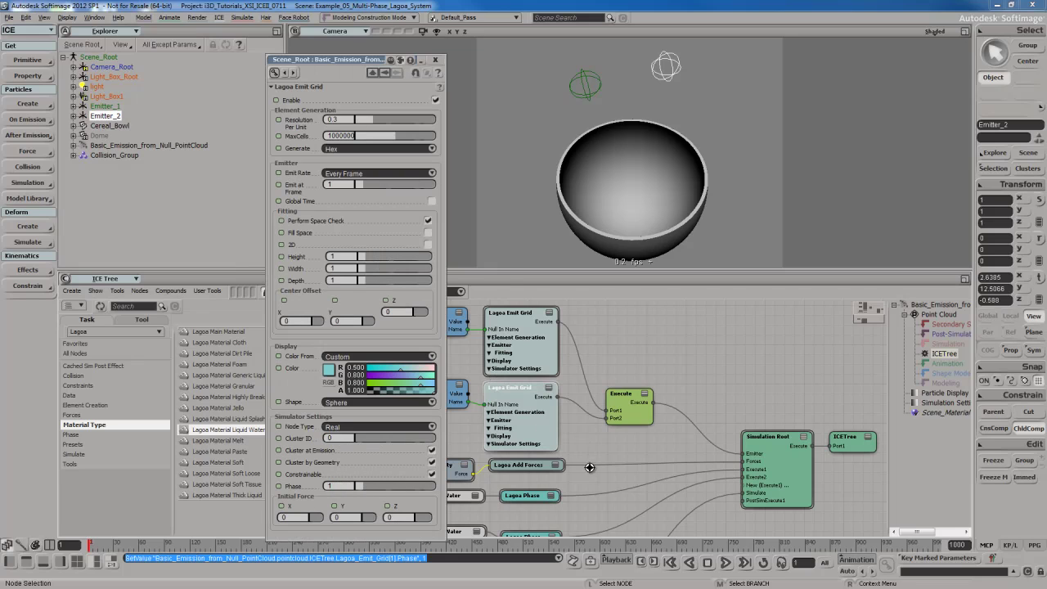
Set the Phase ID of the duplicate Lagoa Phase node to 1 and close its properties
middle_click_drag(594, 492, 590, 402)
left_click(528, 454)
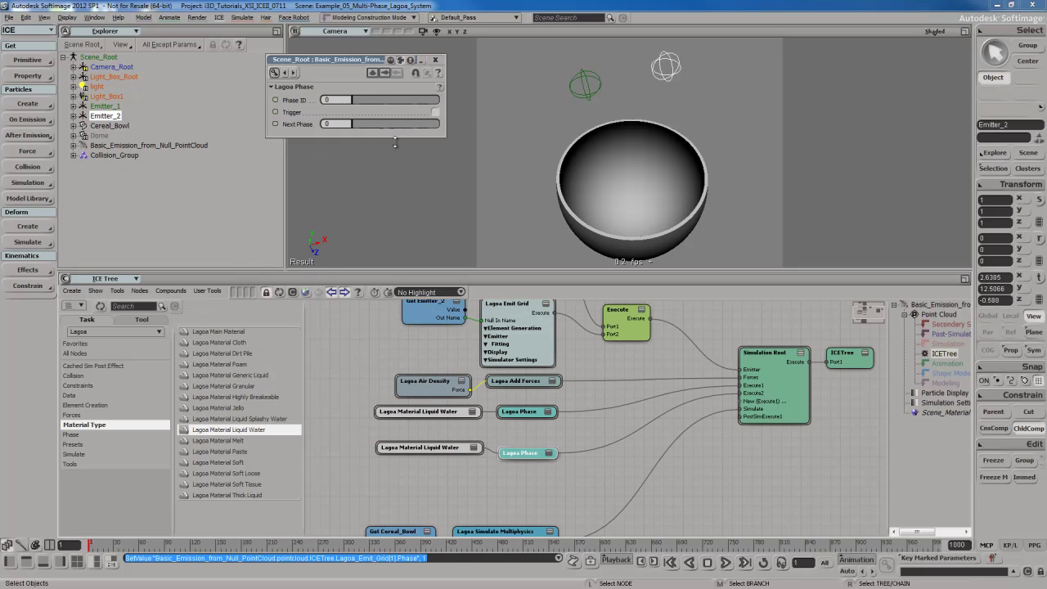
left_click_drag(361, 97, 369, 98)
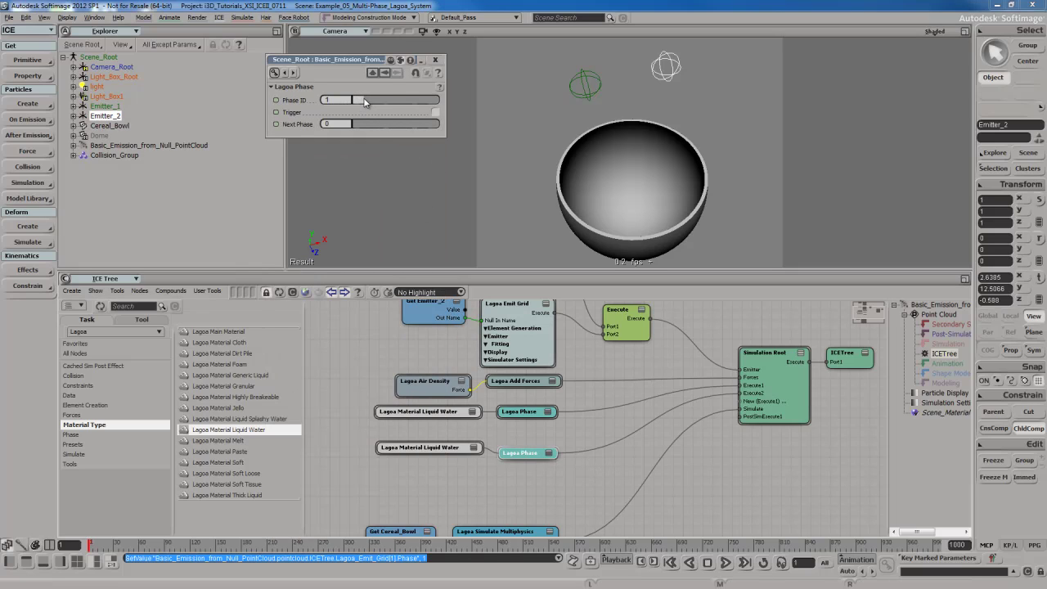
left_click(436, 60)
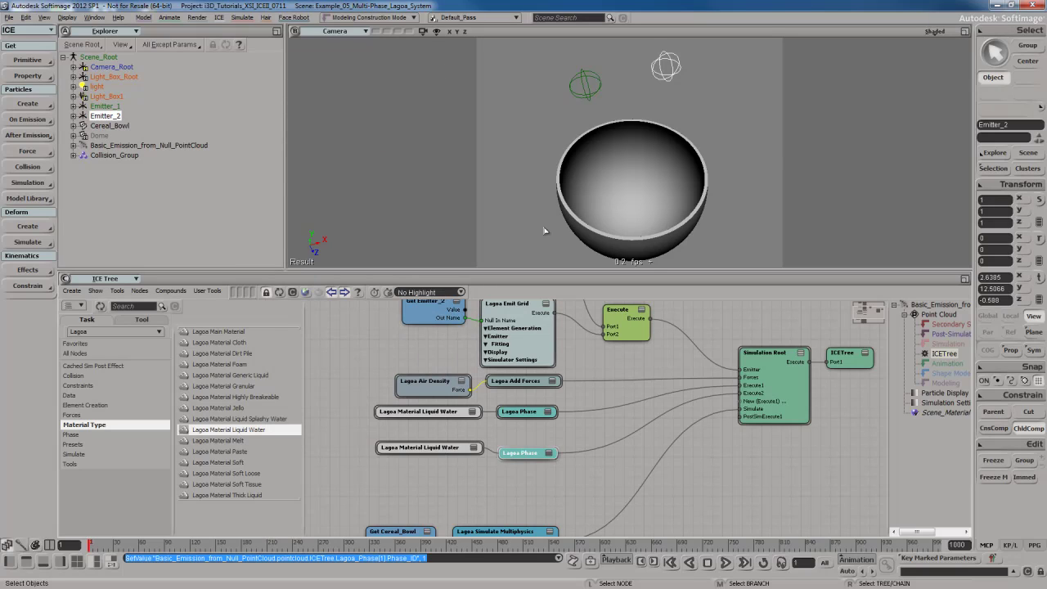
Play the simulation to check how the two phases emit and mix in the bowl, and rewind to the first frame
key("F12")
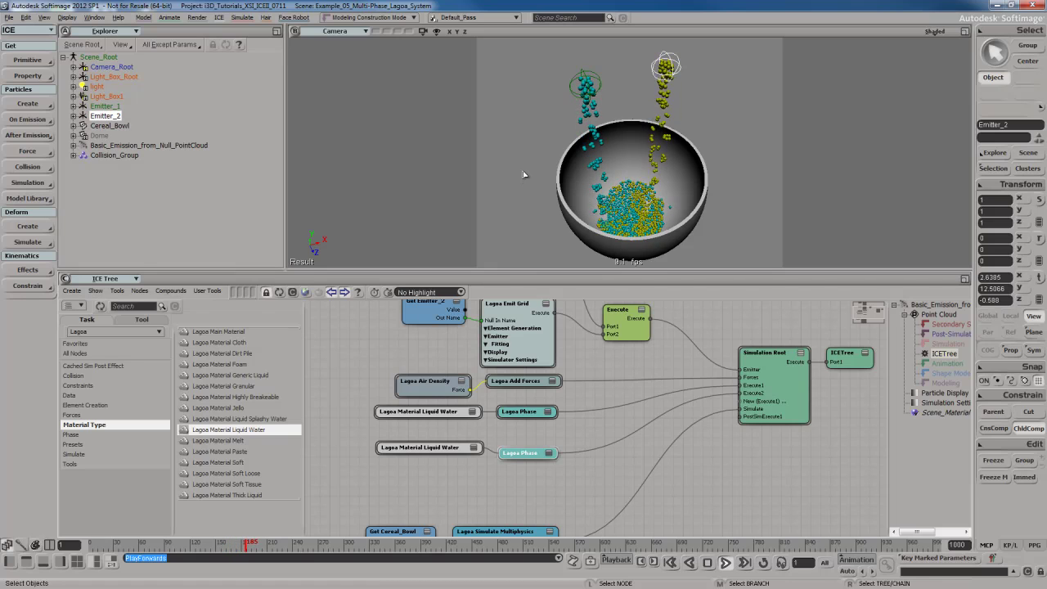
key("Home")
left_click_drag(613, 355, 613, 469)
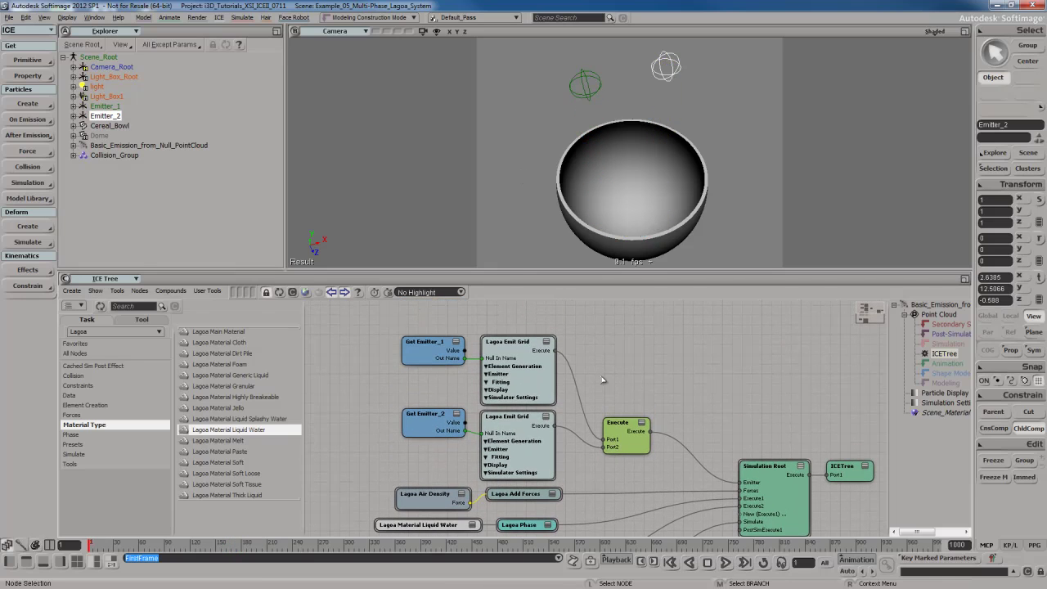
middle_click_drag(602, 379, 626, 388)
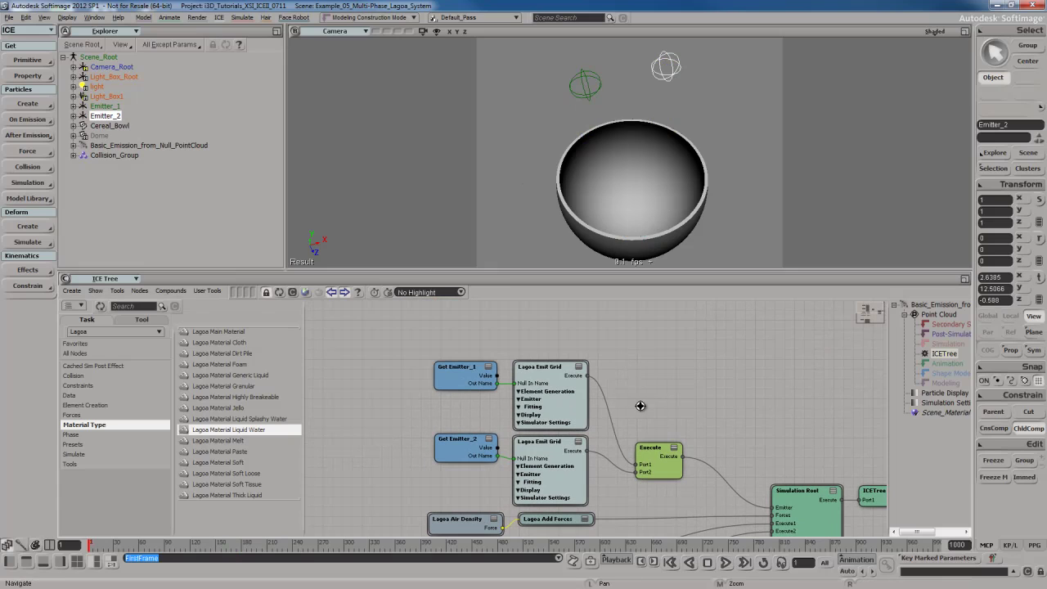
mouse_move(638, 404)
middle_mouse_down()
mouse_move(644, 376)
mouse_move(643, 398)
middle_mouse_up()
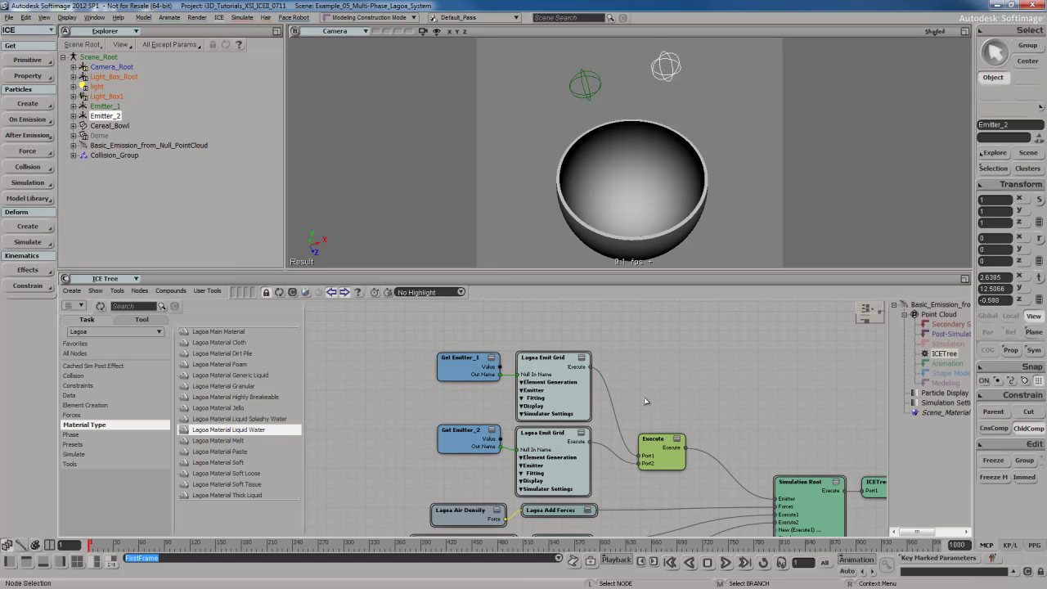
Move the Get Emitter_1 node and its Lagoa Emit Grid up, leaving space above the Emitter_2 nodes
middle_click_drag(644, 396, 658, 458)
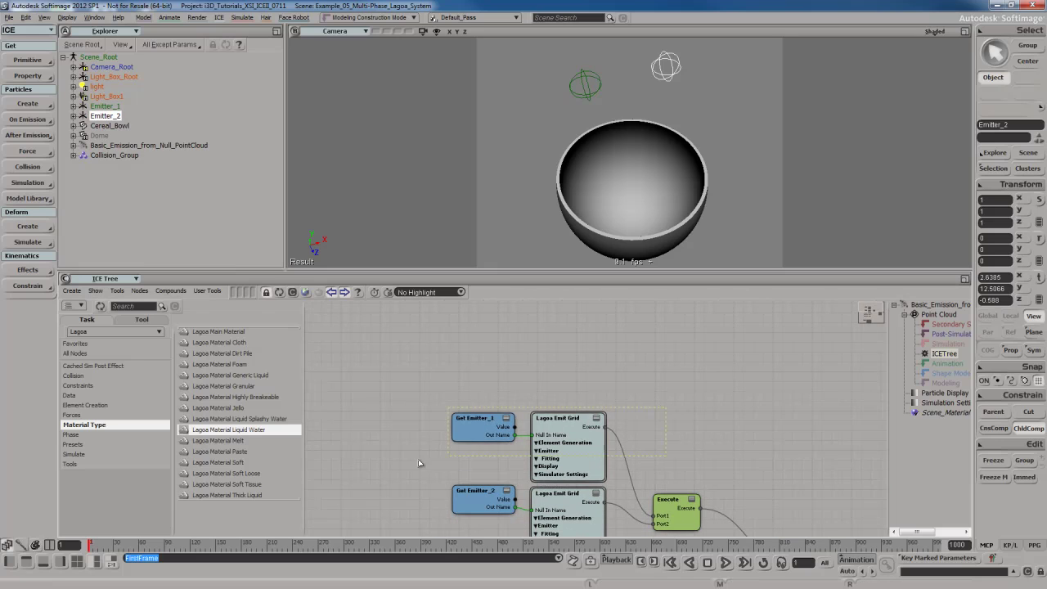
left_click_drag(564, 461, 566, 382)
mouse_move(584, 449)
middle_mouse_down()
mouse_move(584, 425)
mouse_move(582, 451)
middle_mouse_up()
Find the Group Comment node and place it around the Emitter_1 nodes, sized to enclose both of them
left_click(109, 319)
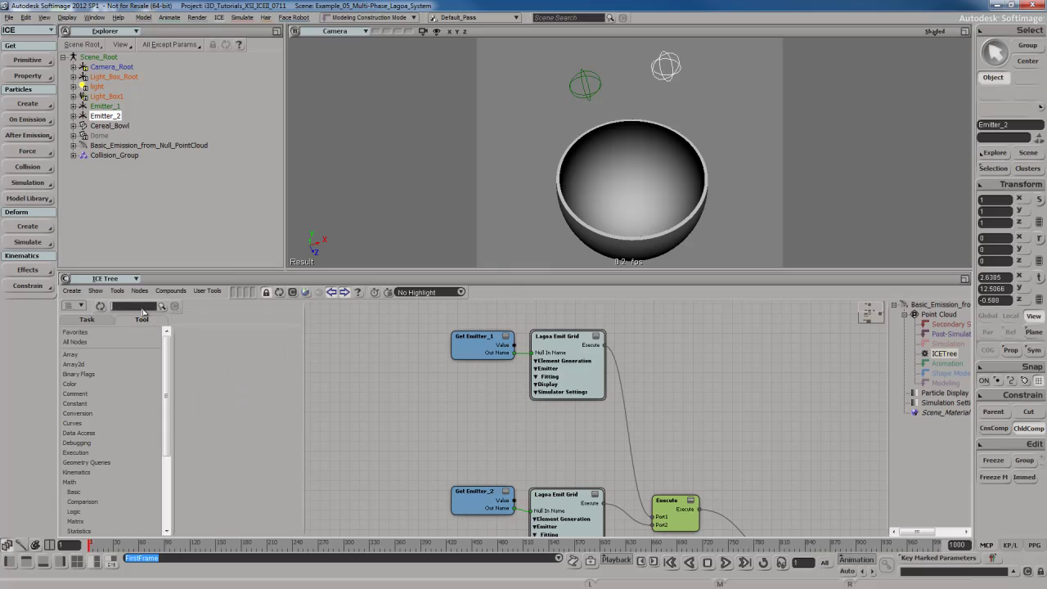
left_click(109, 319)
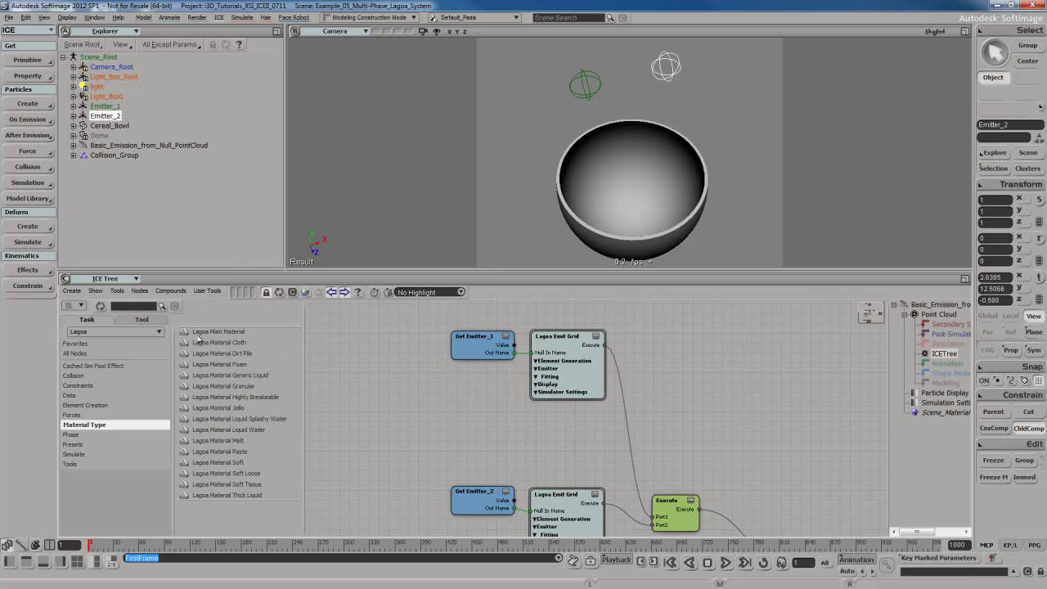
type("commen")
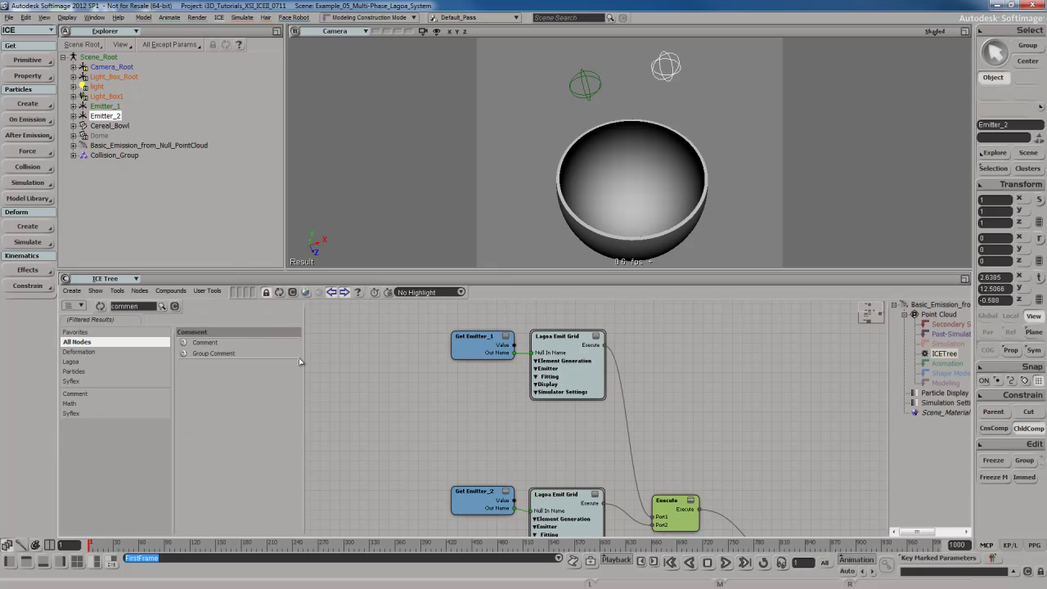
left_click_drag(190, 357, 501, 322)
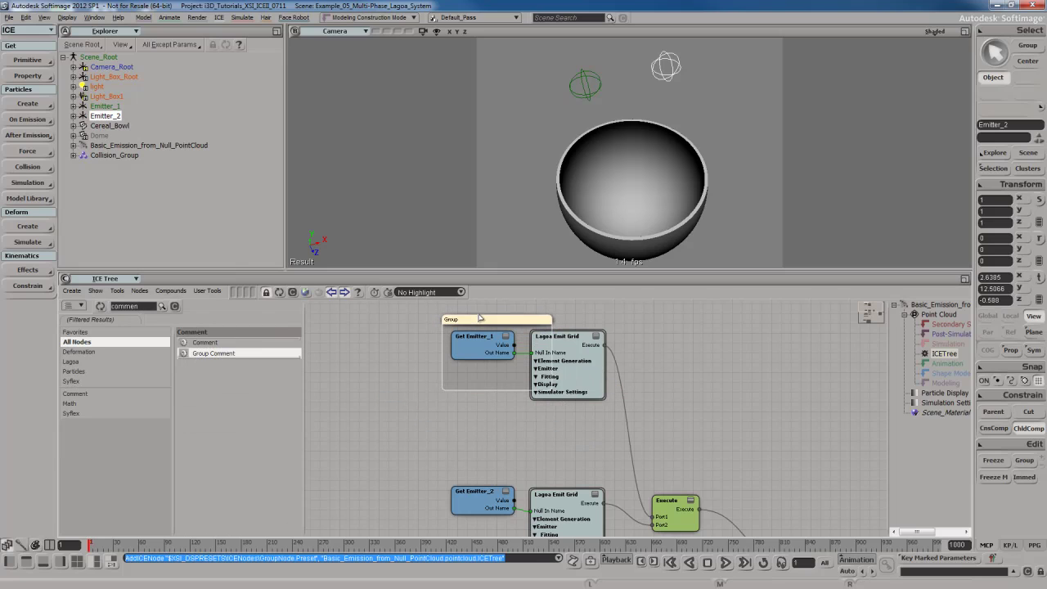
left_click_drag(552, 390, 622, 422)
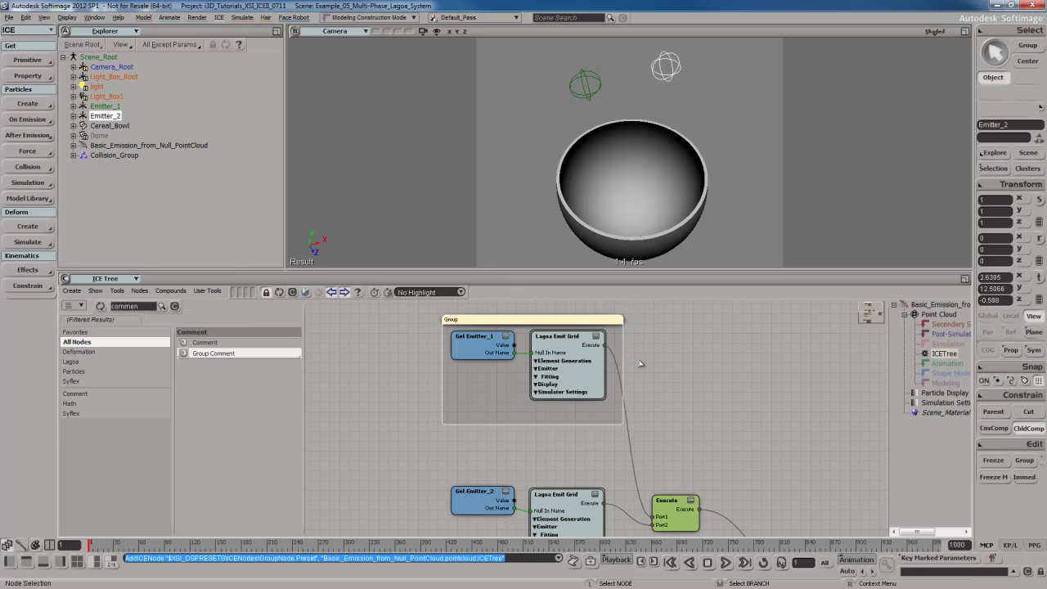
Give the Emitter_1 group comment a cyan title color and a dark teal background color
double_click(560, 320)
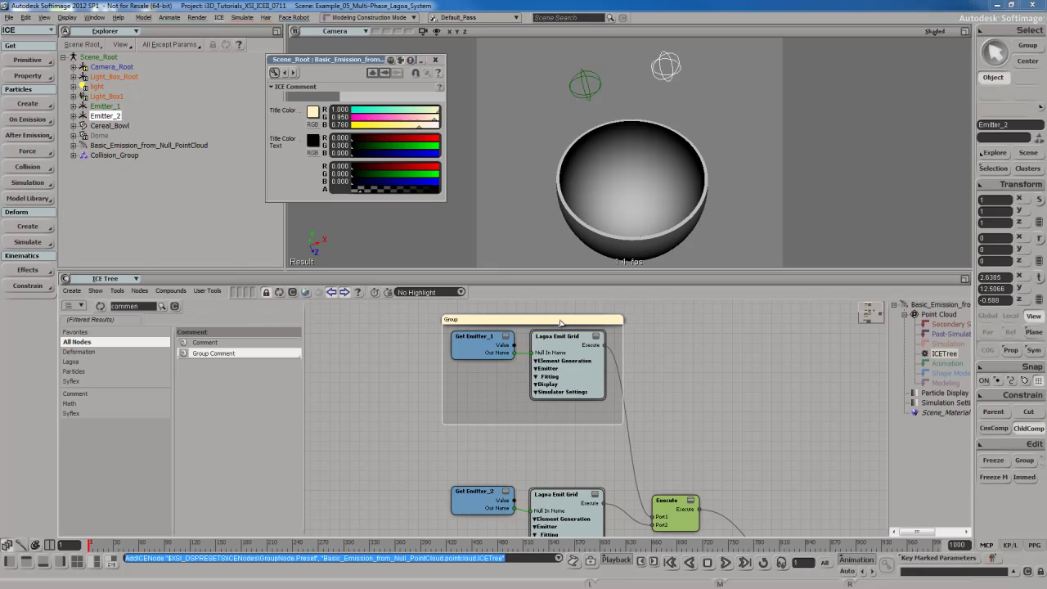
left_click(313, 111)
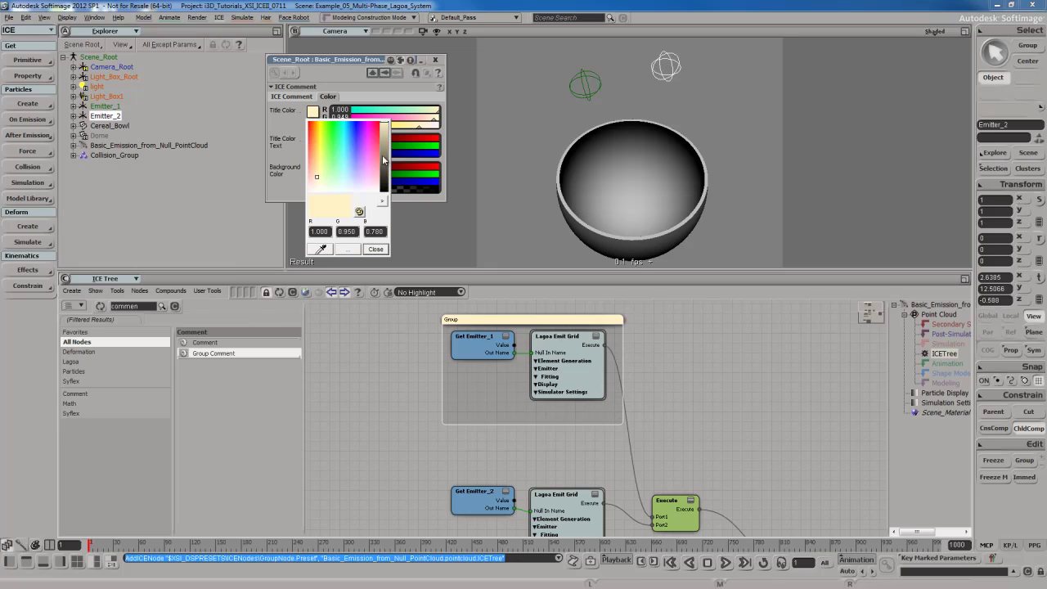
left_click(344, 123)
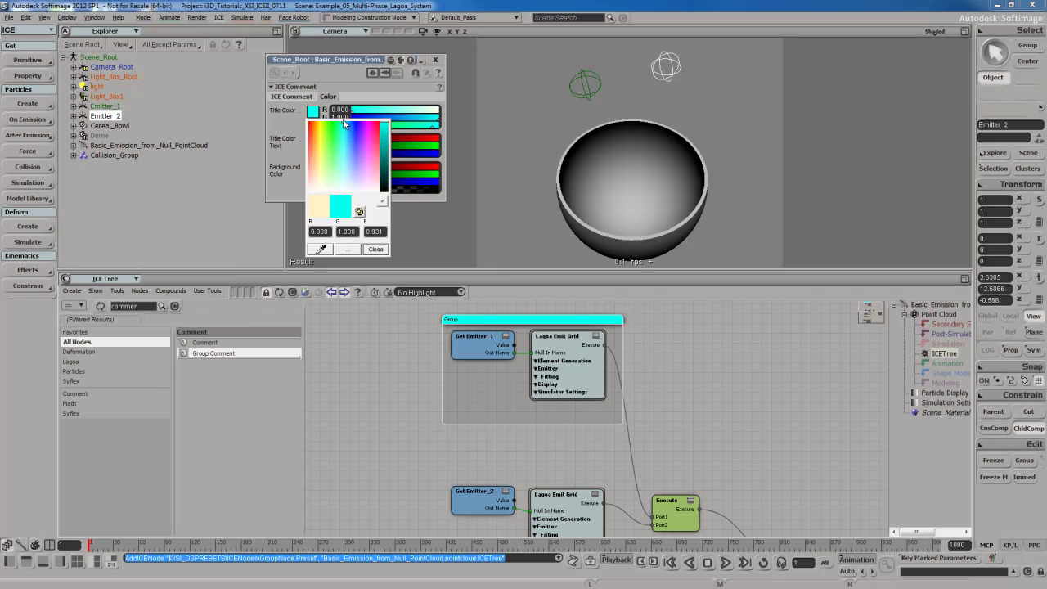
left_click(381, 249)
left_click(313, 169)
left_click(384, 215)
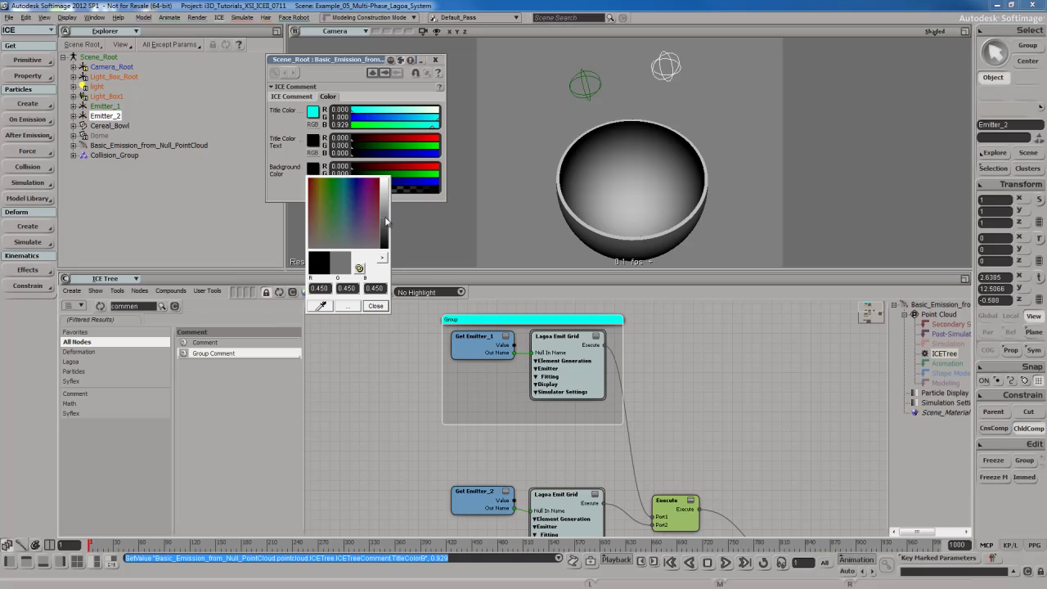
left_click_drag(354, 197, 345, 182)
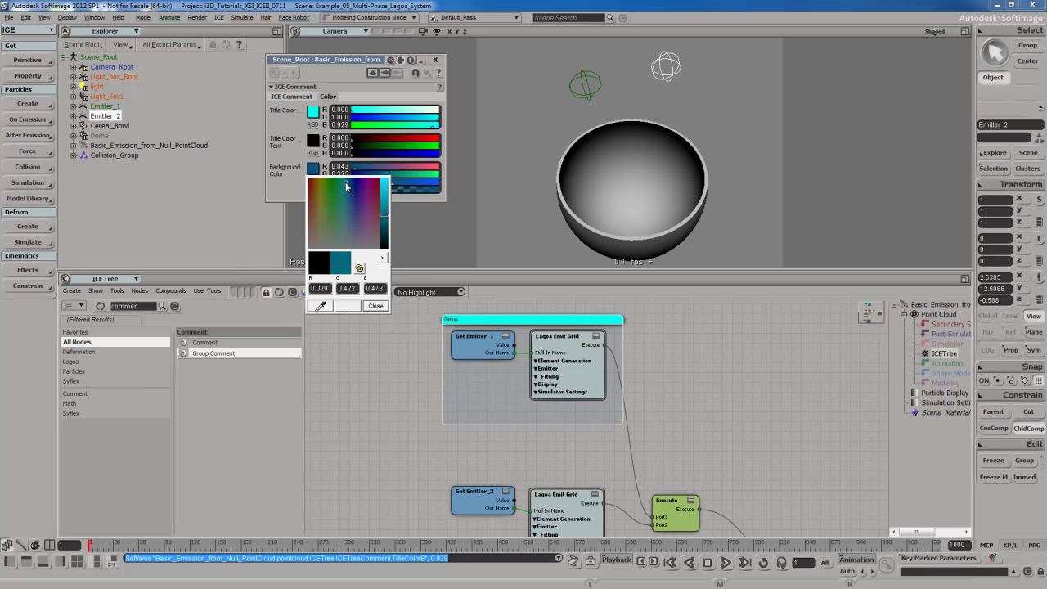
left_click(376, 305)
Move the first Lagoa Phase and its Lagoa Material Liquid Water into the cyan group and widen the group around them
key("s")
left_click_drag(710, 381, 704, 367)
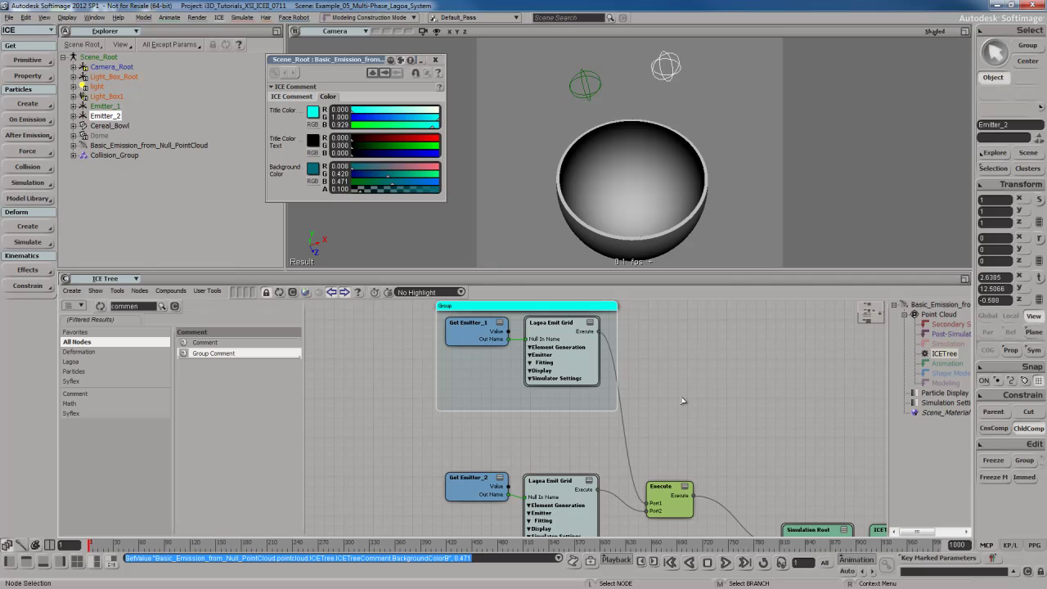
key("s")
left_click_drag(674, 410, 665, 374)
mouse_move(655, 485)
left_mouse_down()
mouse_move(651, 375)
mouse_move(653, 469)
left_mouse_up()
middle_click(556, 447)
key("s")
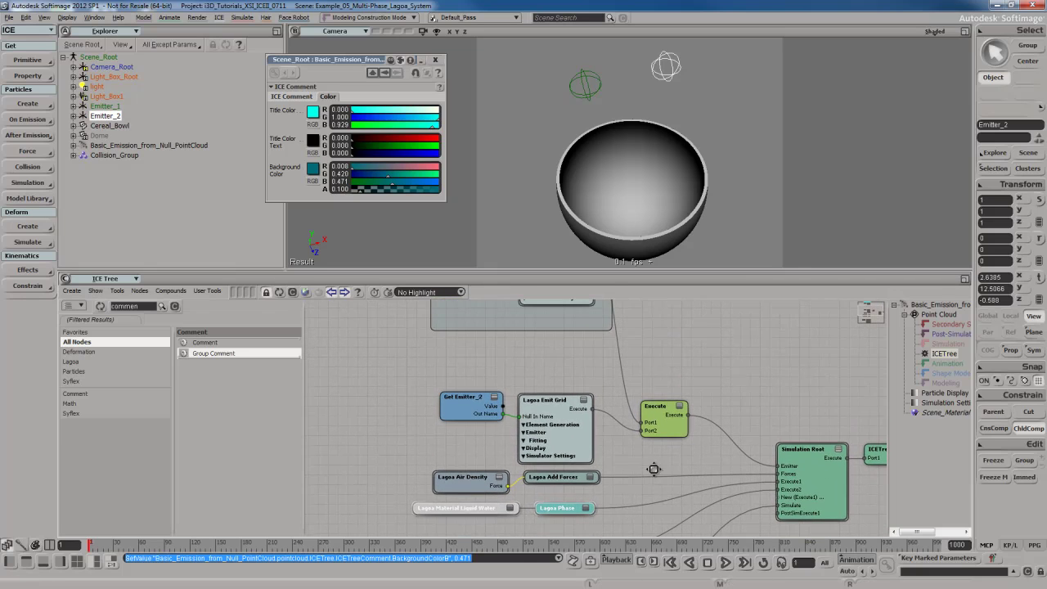
left_click_drag(554, 511, 572, 410)
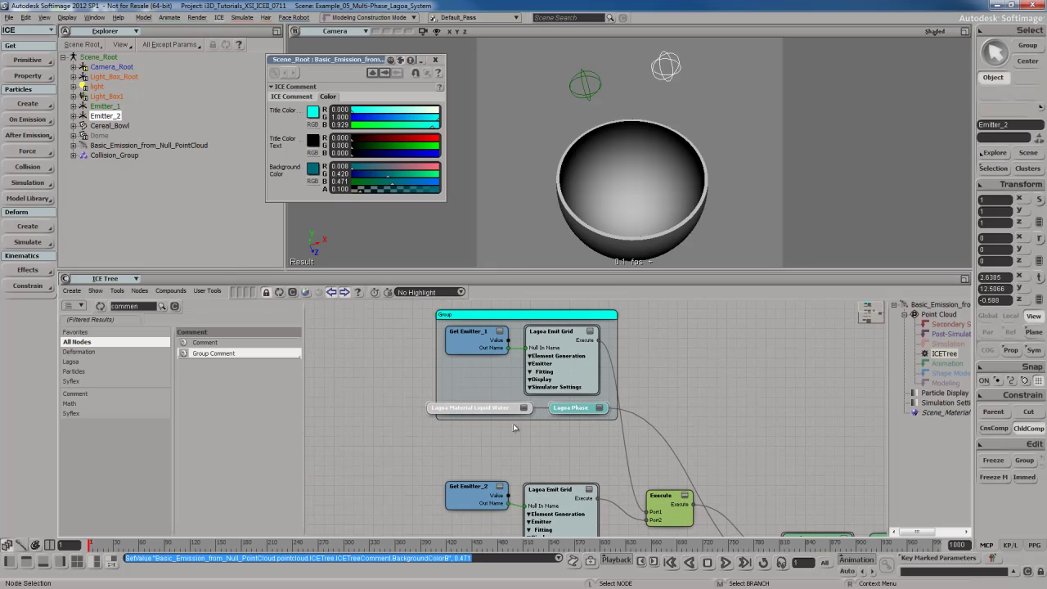
left_click(479, 410)
left_click_drag(479, 410, 488, 413)
left_click_drag(437, 377, 429, 374)
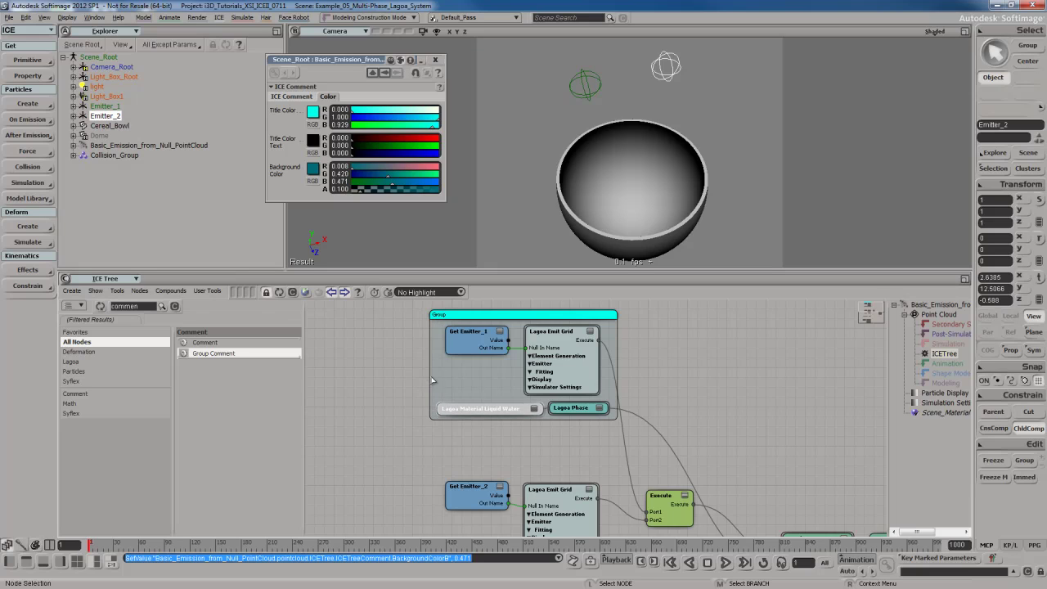
left_click(678, 396)
Add a second Group Comment below the cyan group and enlarge it around the Emitter_2 nodes
left_click_drag(633, 445, 602, 375)
left_click_drag(207, 358, 414, 352)
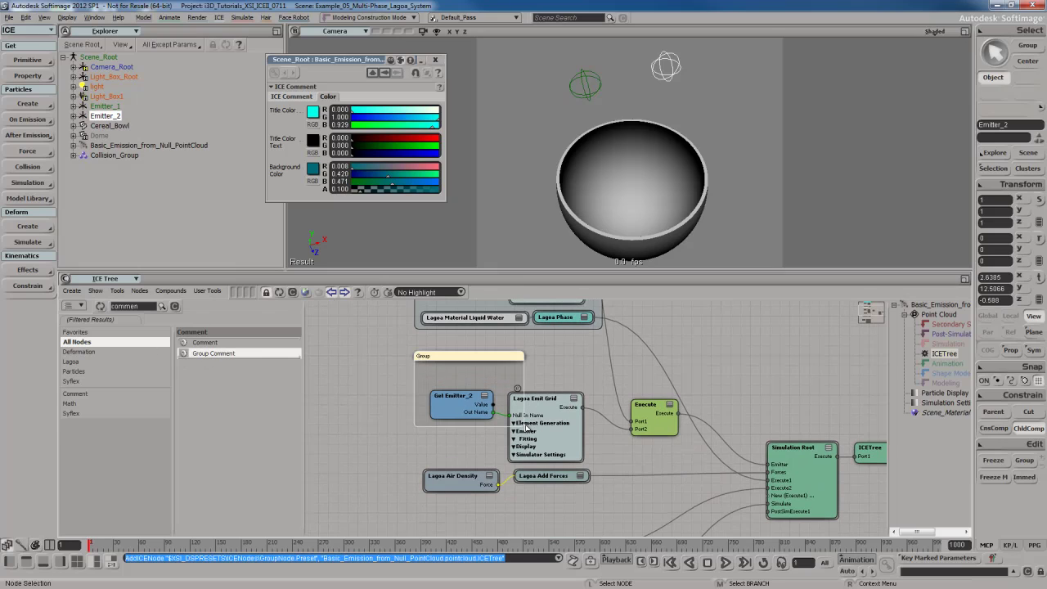
left_click_drag(524, 425, 616, 492)
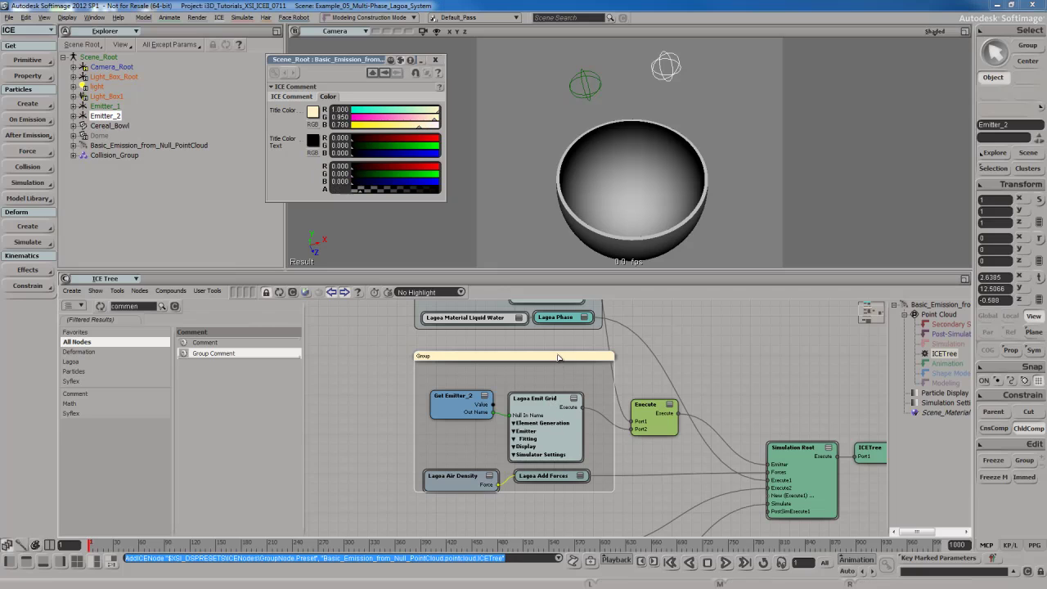
Give the Emitter_2 group comment a bright yellow title color and a dark olive background color
left_click(314, 113)
left_click_drag(336, 148, 321, 123)
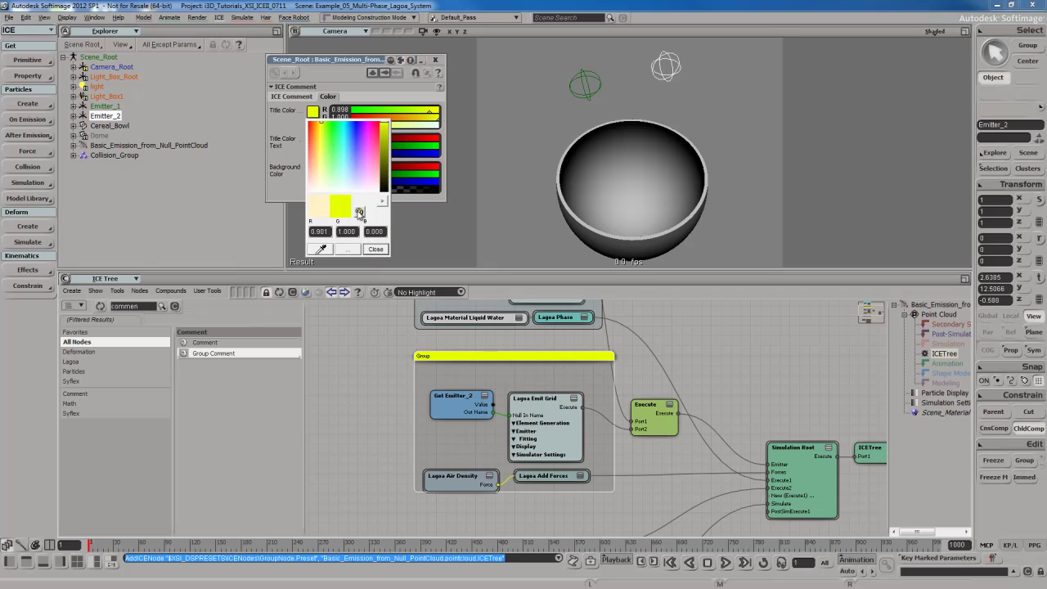
left_click(375, 249)
left_click(313, 167)
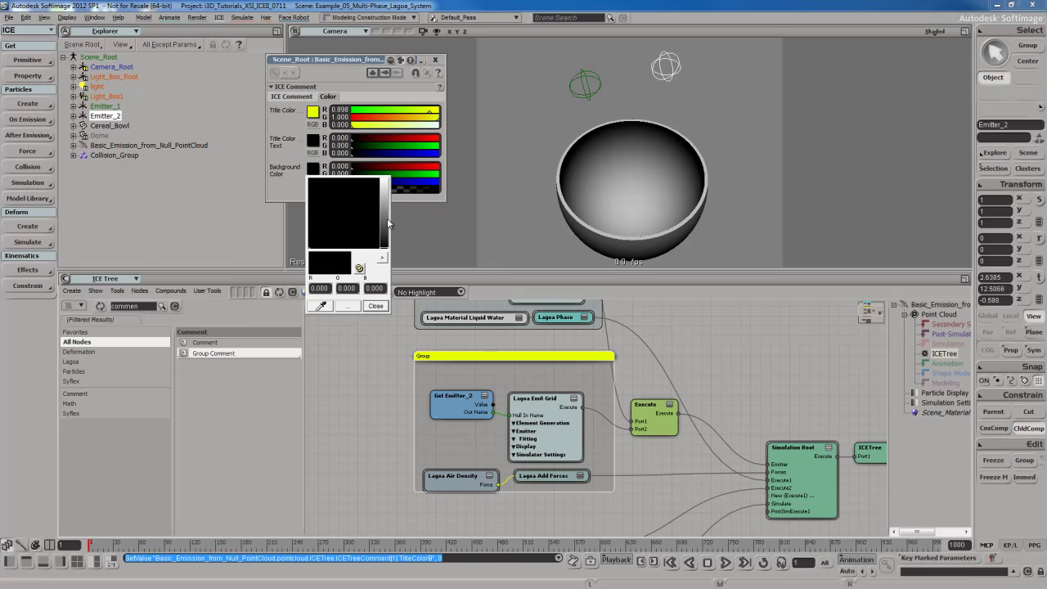
left_click_drag(386, 218, 383, 214)
left_click(321, 183)
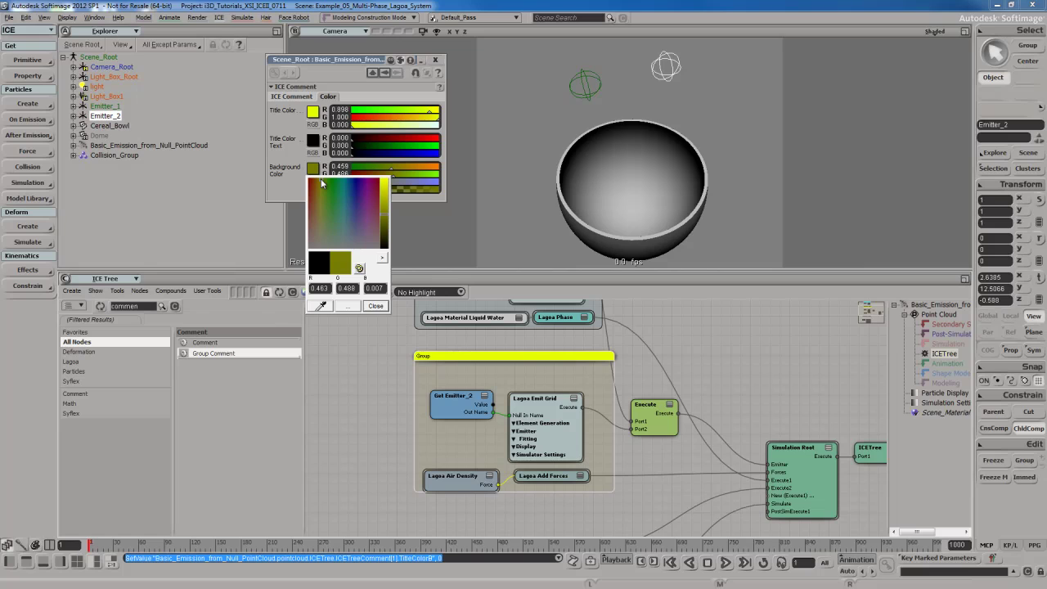
left_click(379, 307)
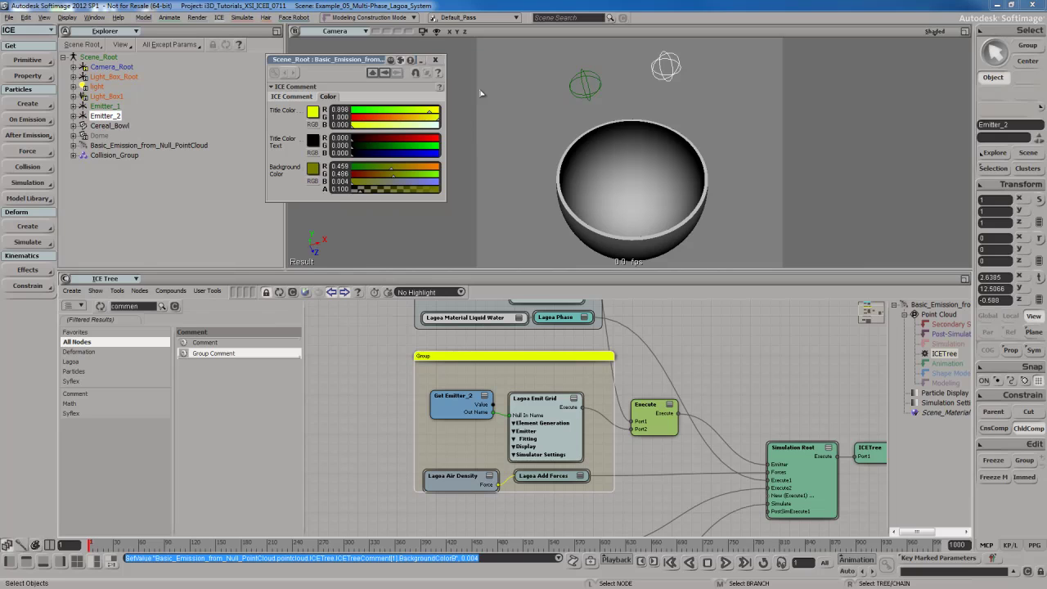
Tighten the yellow group's frame and move Get Emitter_2 with its Lagoa Emit Grid up inside it
left_click_drag(416, 423, 430, 424)
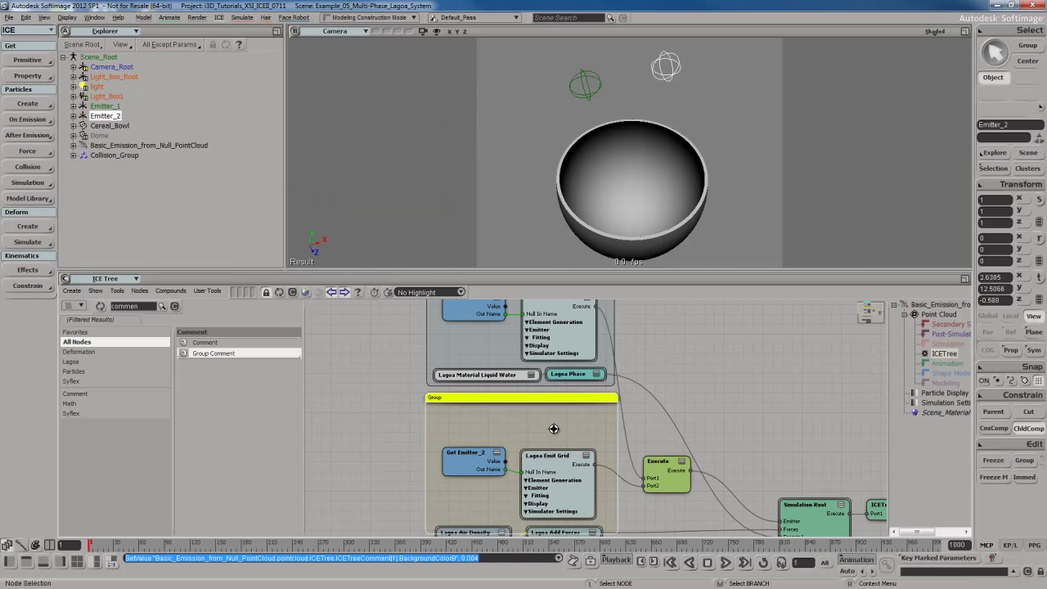
left_click_drag(577, 456, 572, 407)
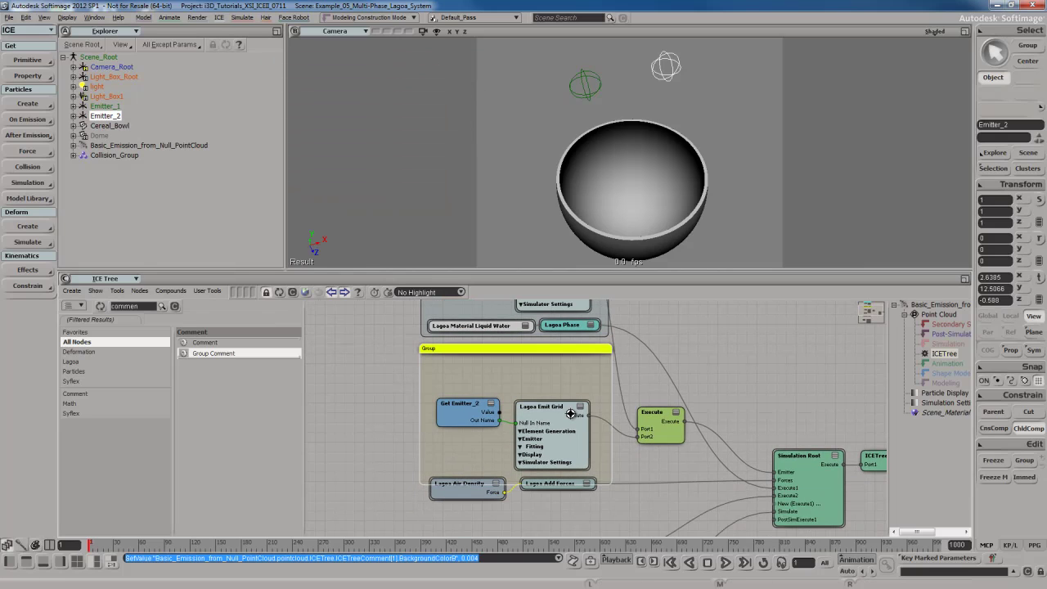
middle_click_drag(556, 418, 562, 381)
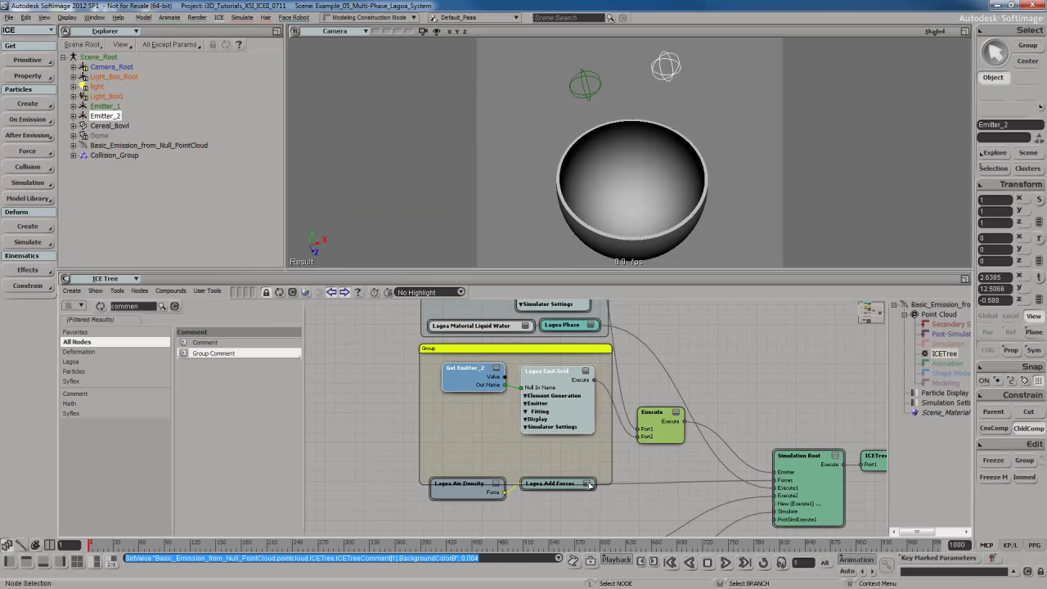
Move the second Lagoa Phase and its Liquid Water material into the yellow group, with the air density and force nodes below it
left_click_drag(633, 496, 626, 419)
middle_click_drag(552, 412, 552, 433)
left_click_drag(551, 461, 559, 357)
middle_click(554, 444)
middle_click_drag(620, 378, 620, 514)
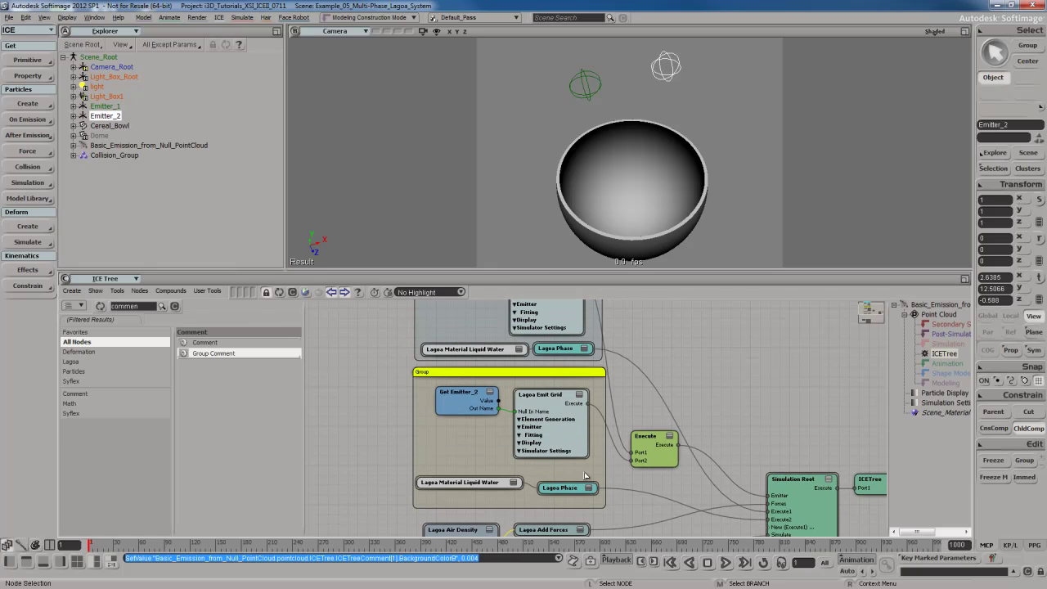
Move the Execute node slightly farther away from the two comment groups
middle_click_drag(570, 447, 533, 435)
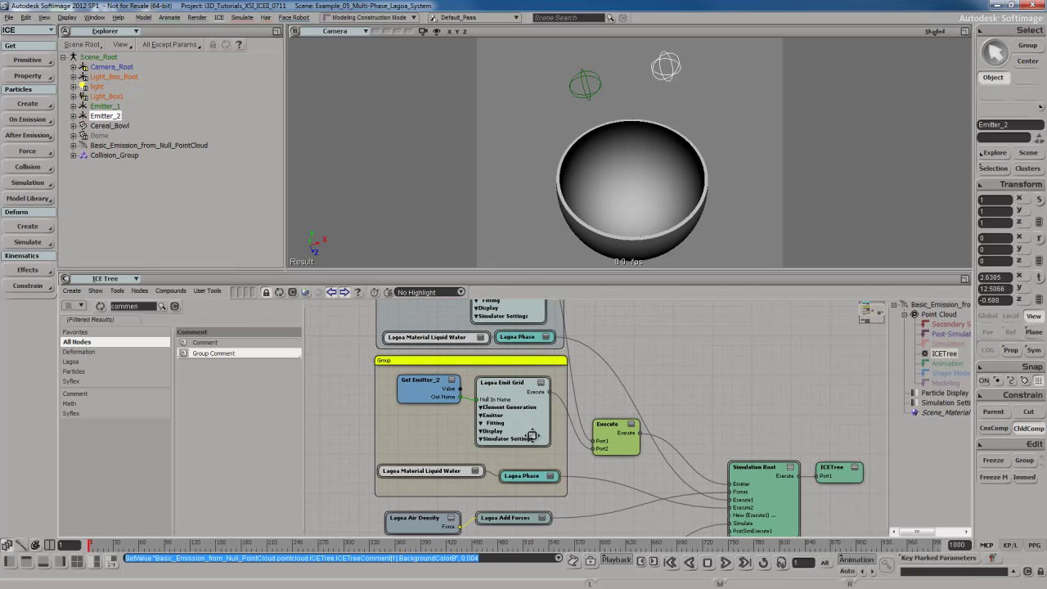
left_click_drag(636, 444, 652, 442)
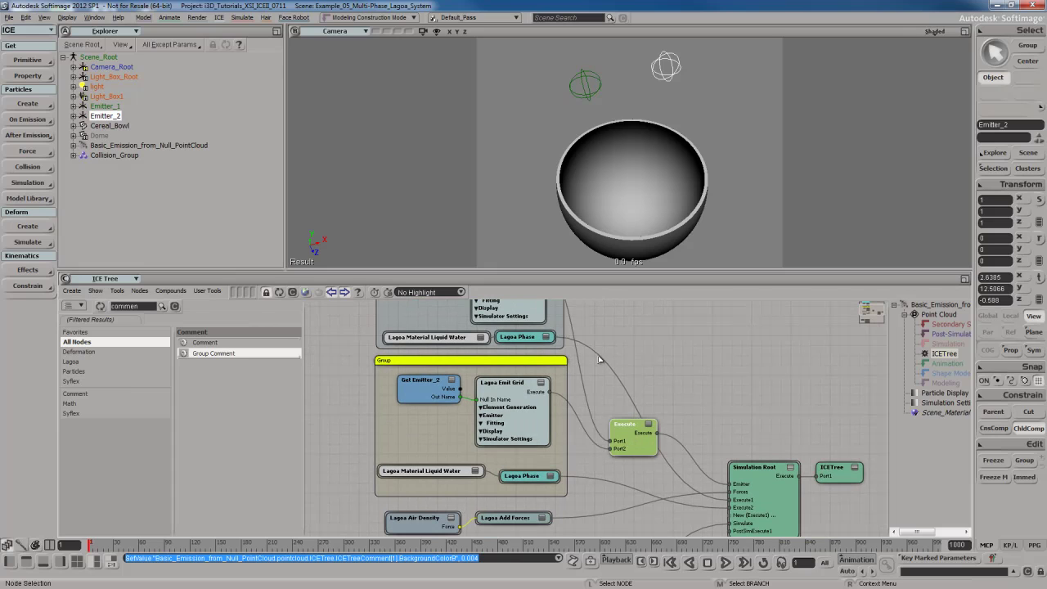
left_click_drag(678, 325, 692, 421)
left_click_drag(619, 474, 601, 396)
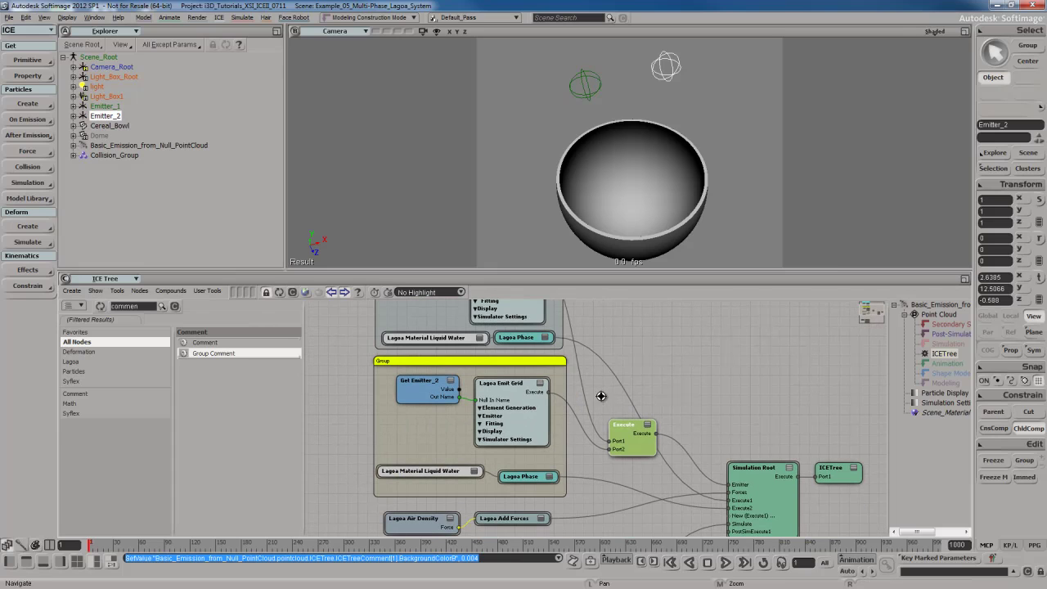
Move Lagoa Simulate Multiphysics and Get Cereal_Bowl up, directly below the Lagoa Air Density and Lagoa Add Forces nodes
left_click_drag(670, 412, 664, 331)
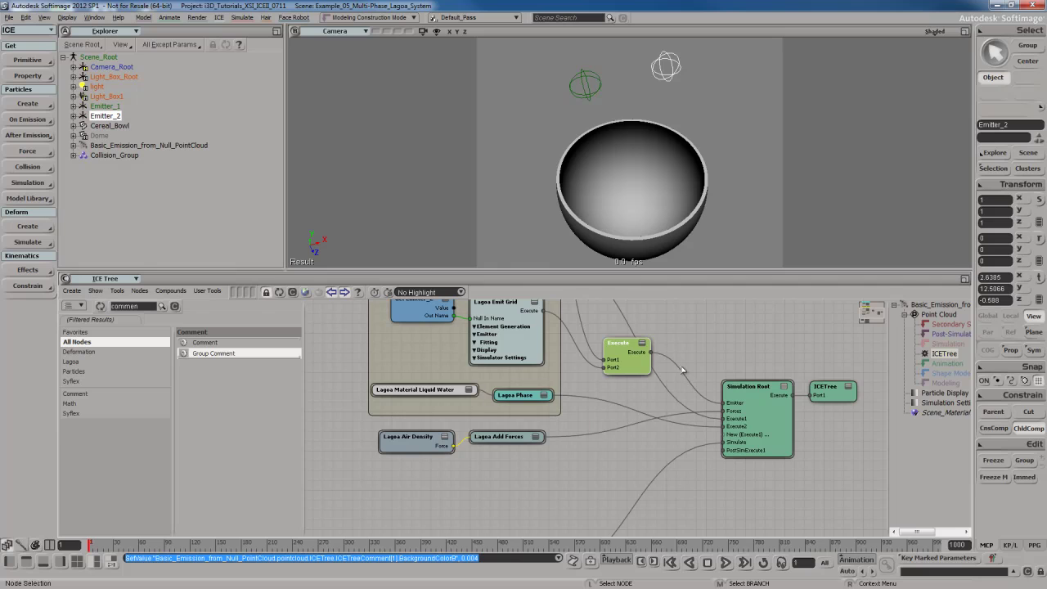
left_click_drag(619, 455, 616, 382)
middle_click_drag(531, 488, 540, 387)
left_click(640, 437)
Review the organized ICE tree, from the two colored phase groups to their connections into the Simulation Root
left_click_drag(632, 357, 620, 479)
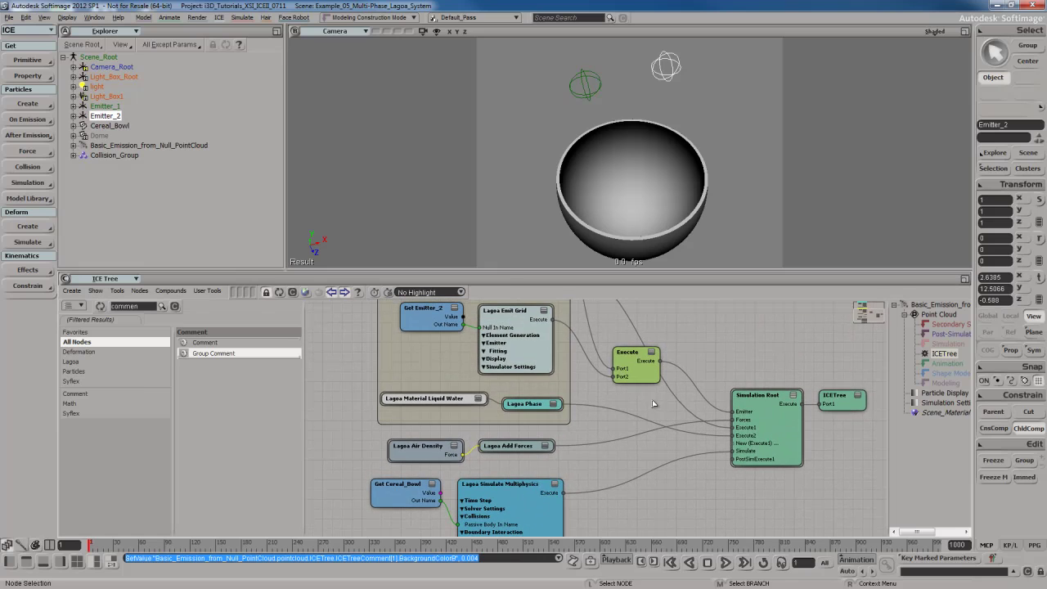
left_click_drag(687, 338, 688, 439)
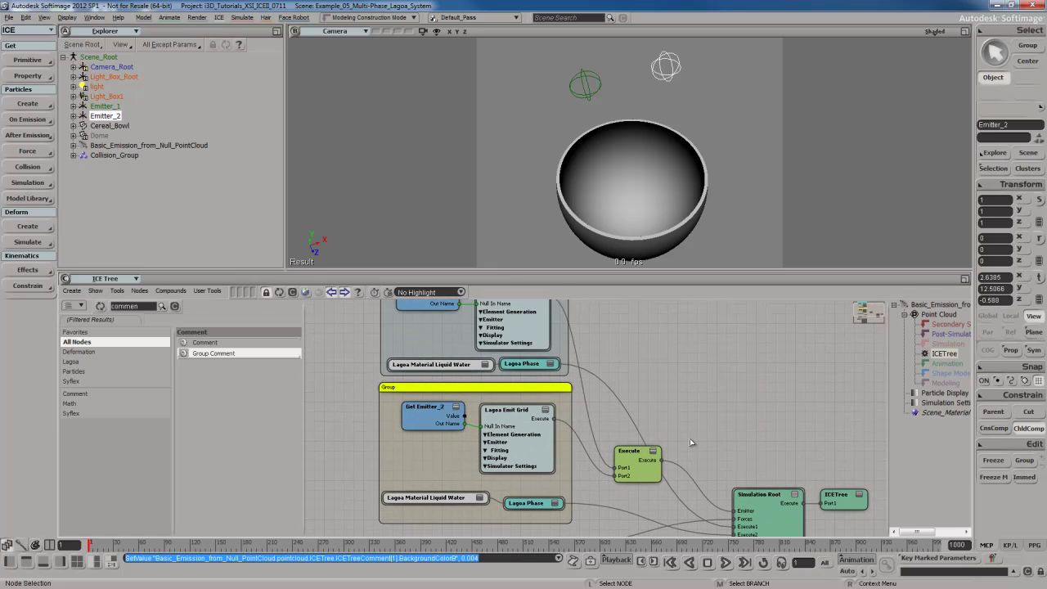
key("s")
left_click_drag(666, 374, 652, 412)
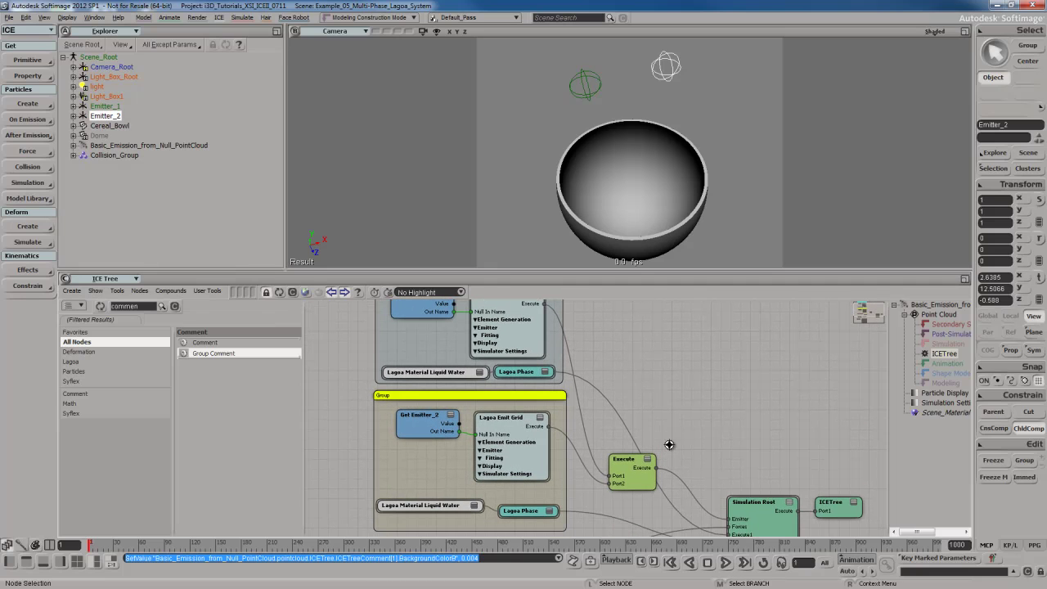
key("s")
left_click_drag(646, 488, 643, 432)
key("s")
middle_click_drag(644, 433, 625, 455)
left_click_drag(625, 454, 633, 374)
key("s")
left_click_drag(656, 465, 662, 500)
middle_click_drag(661, 501, 659, 398)
Play the simulation briefly to check both colored emissions against the grouped tree, and stop playback
key("Up")
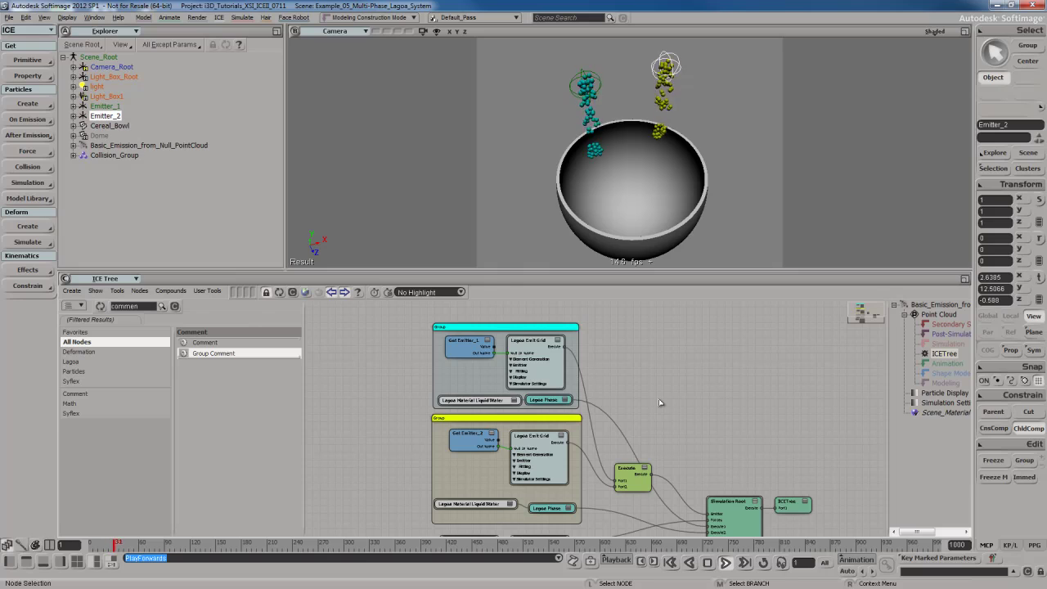
key("Escape")
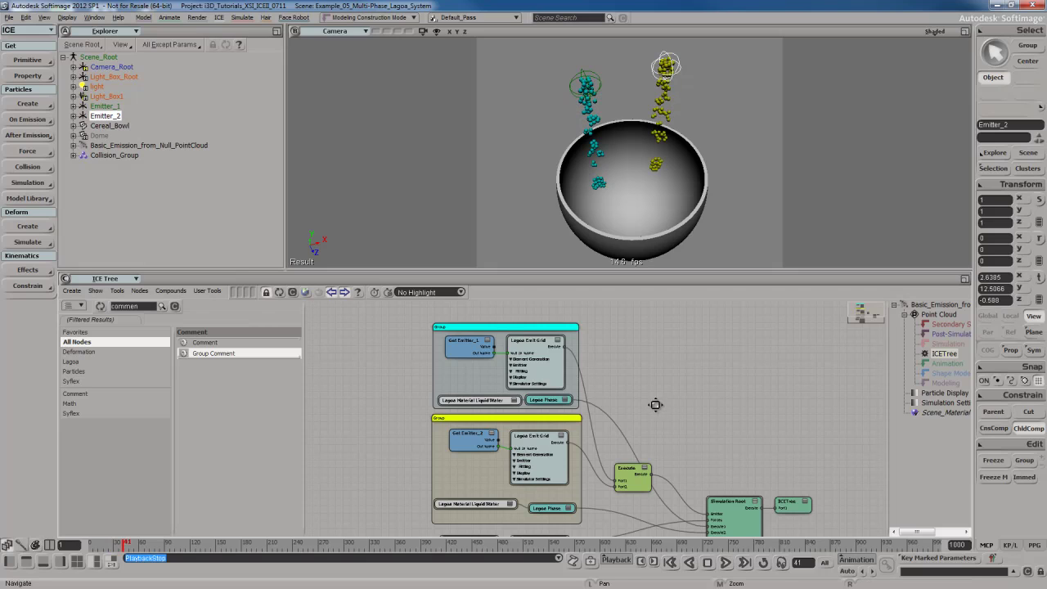
left_click_drag(658, 401, 655, 390)
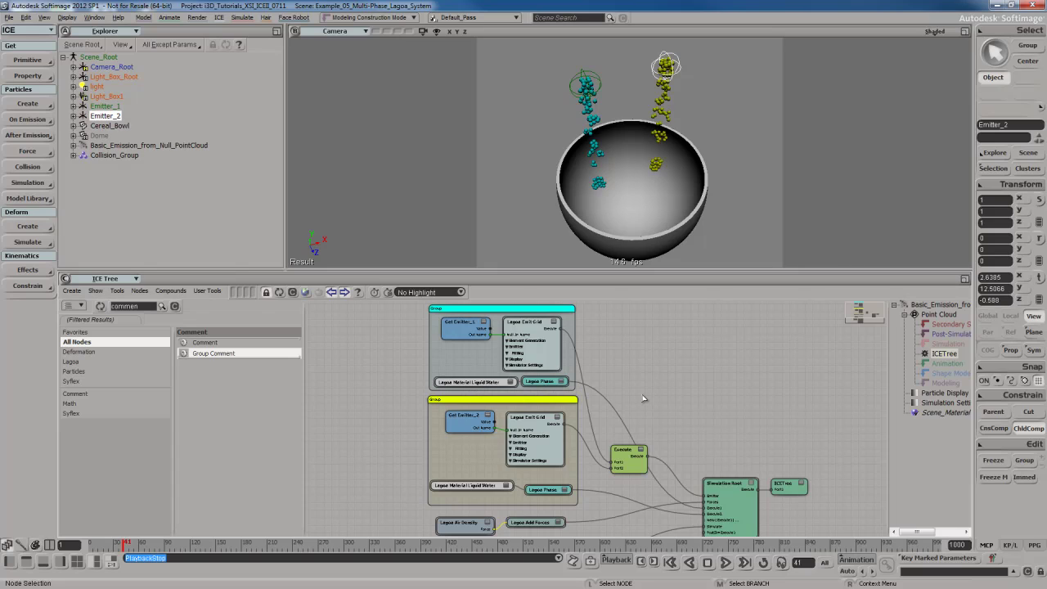
Reset the simulation to its first frame so the bowl scene is back at the start of the timeline
middle_click_drag(657, 393, 633, 369)
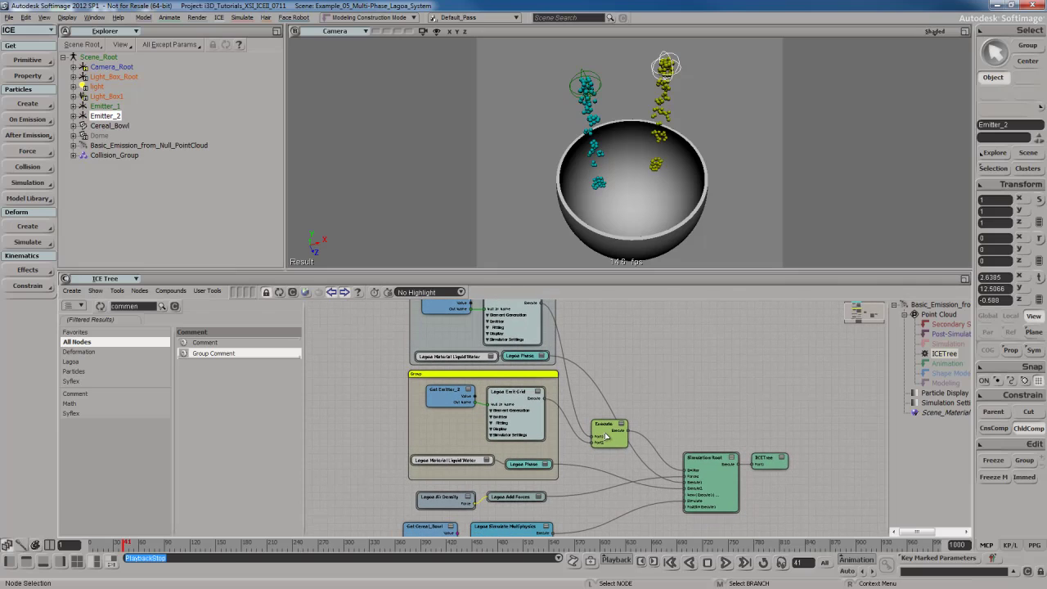
middle_click_drag(720, 507, 708, 468)
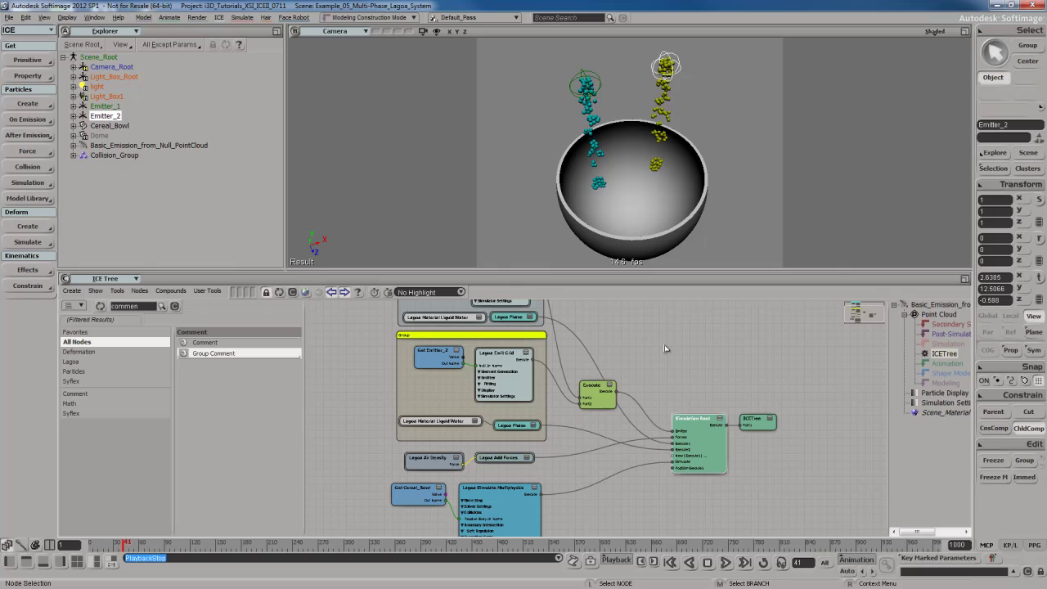
middle_click_drag(665, 349, 654, 391)
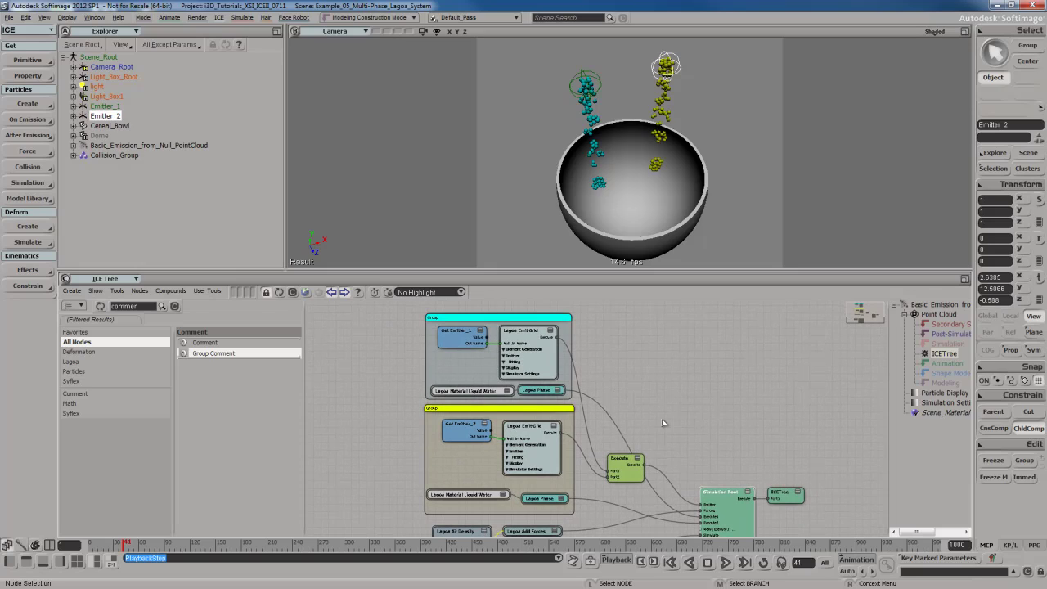
key("shift+comma")
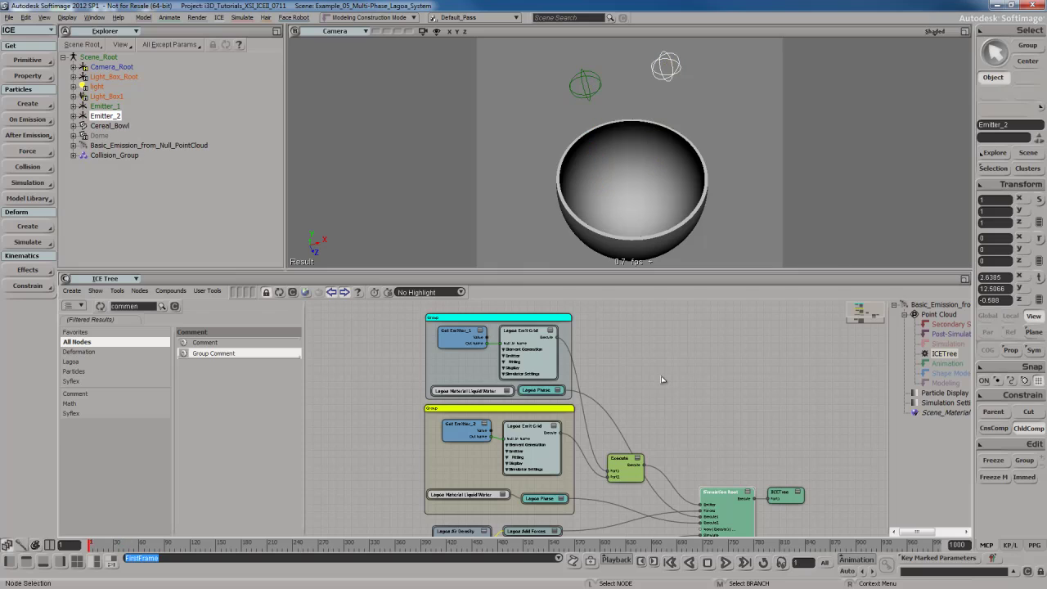
Rename the Basic_Emission_from_Null_PointCloud object to Cereal_PointCloud
left_click(155, 146)
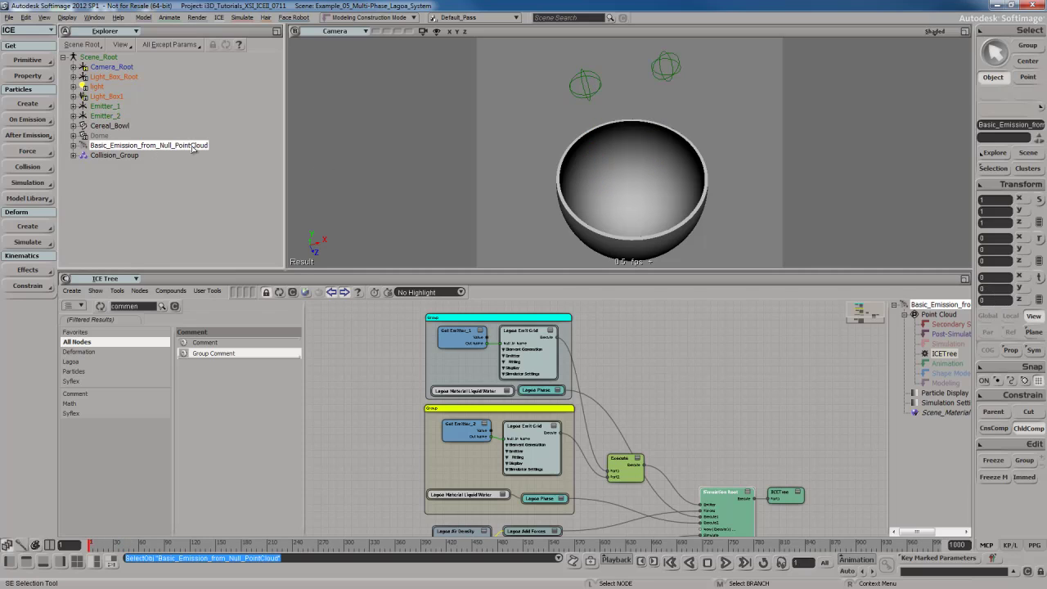
key("Home")
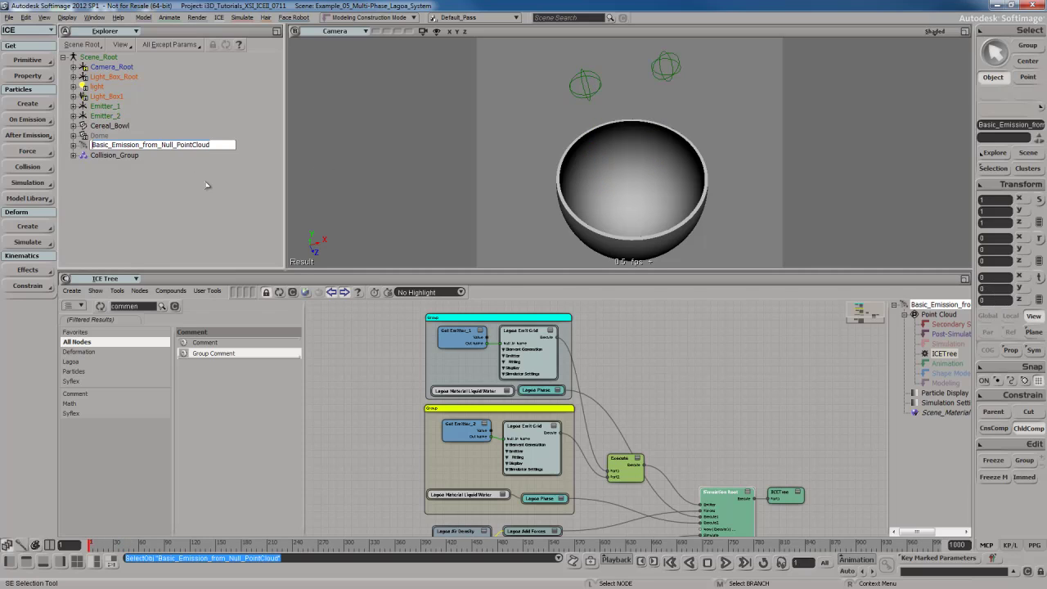
key("shift+Right")
key("shift+Right")
key("shift+Right")
key("shift+Right")
key("shift+Right")
key("shift+Right")
key("shift+Right")
key("shift+Right")
key("shift+Right")
key("shift+Right")
key("shift+Right")
key("shift+Right")
key("shift+Right")
key("shift+Right")
key("shift+Right")
key("shift+Right")
key("shift+Right")
key("shift+Right")
key("shift+Right")
key("shift+Right")
type("Cereal")
key("Return")
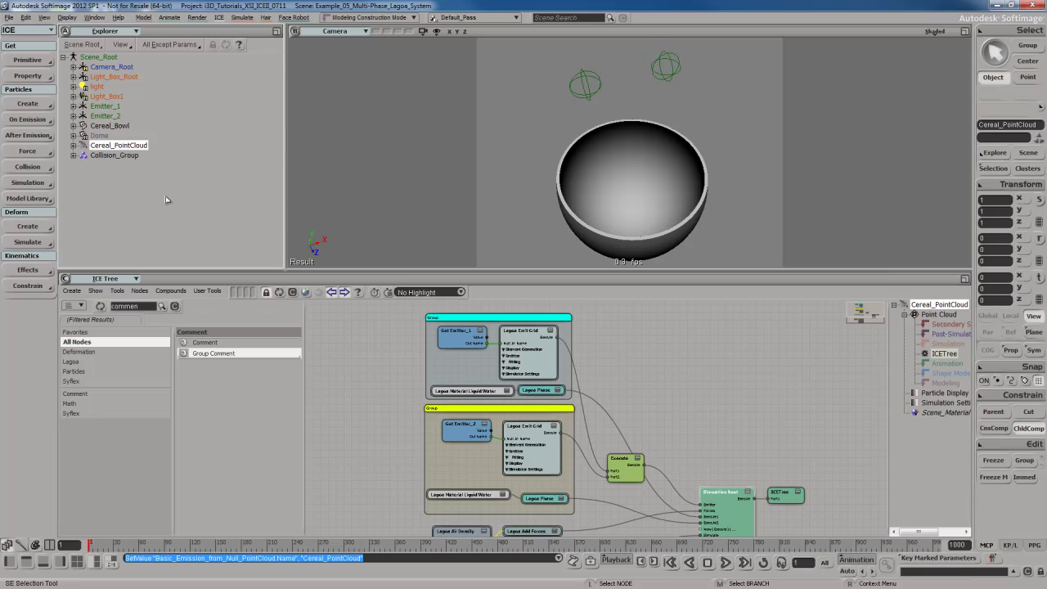
Start saving a simulation cache for the selected Cereal_PointCloud
left_click(36, 183)
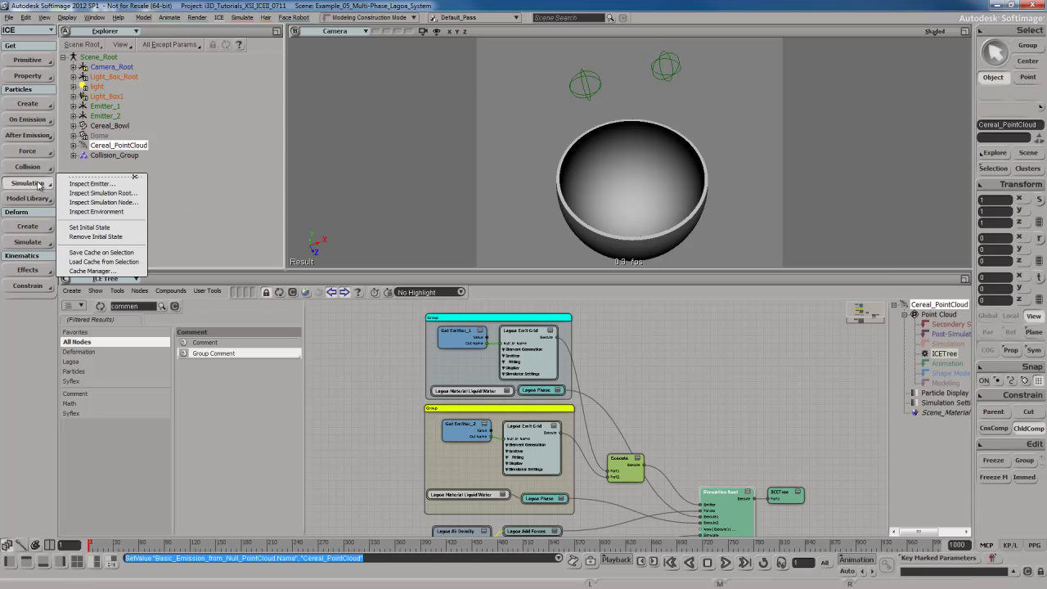
left_click(97, 254)
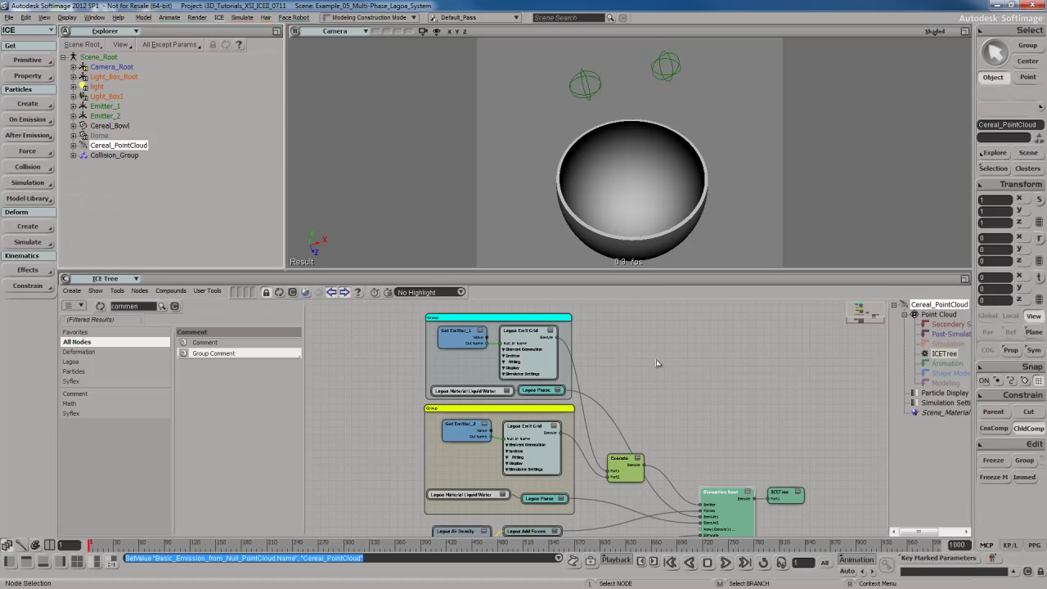